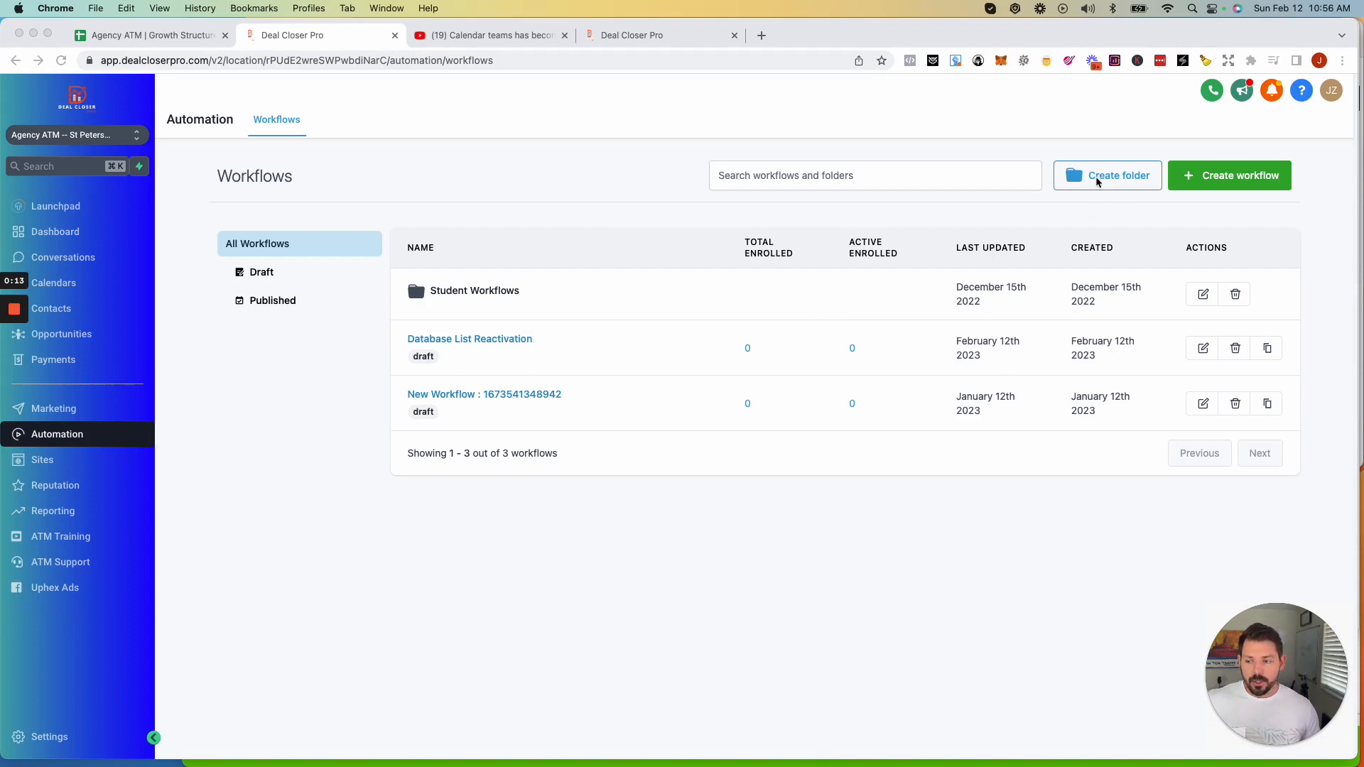
Start creating a workflow and examine the available recipe templates, from Appointment Booking to the No-Show Template.
click(468, 295)
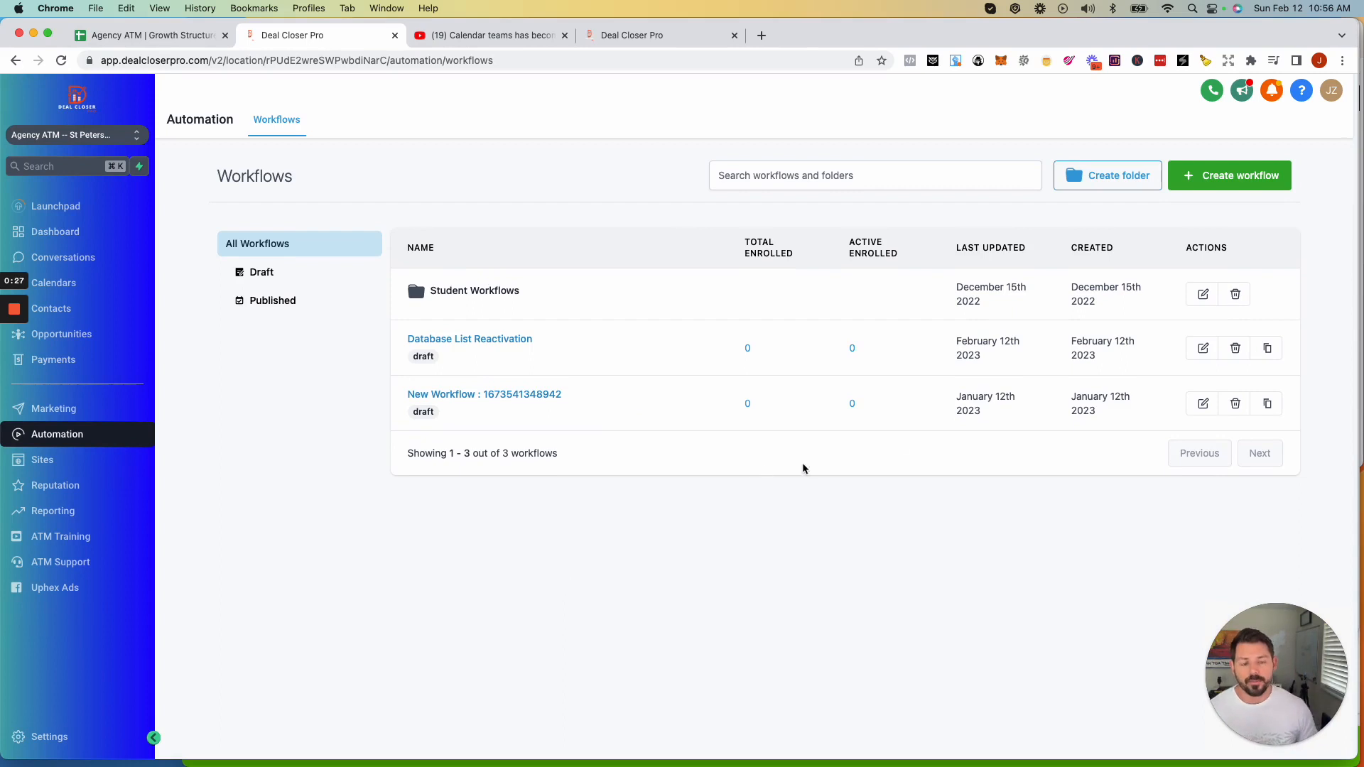
click(1228, 182)
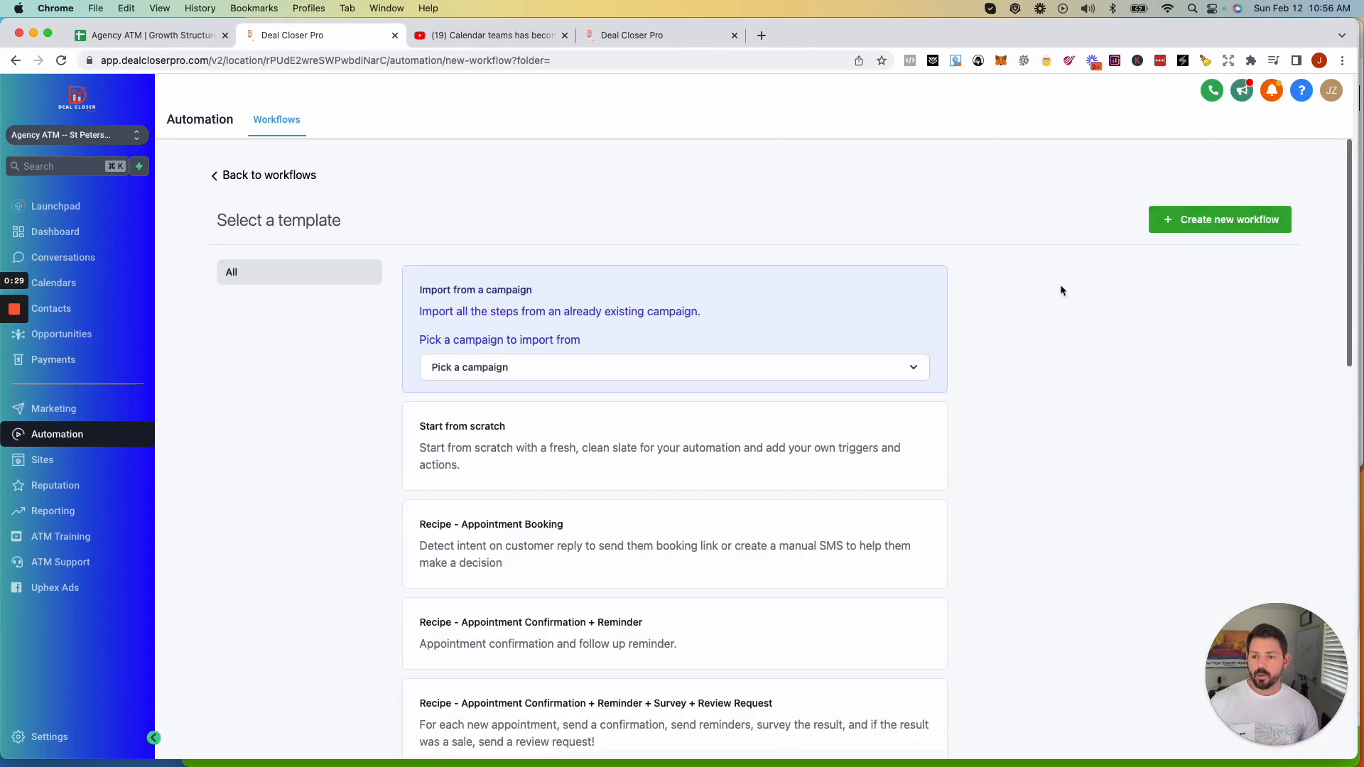
scroll(910, 383, down, 6)
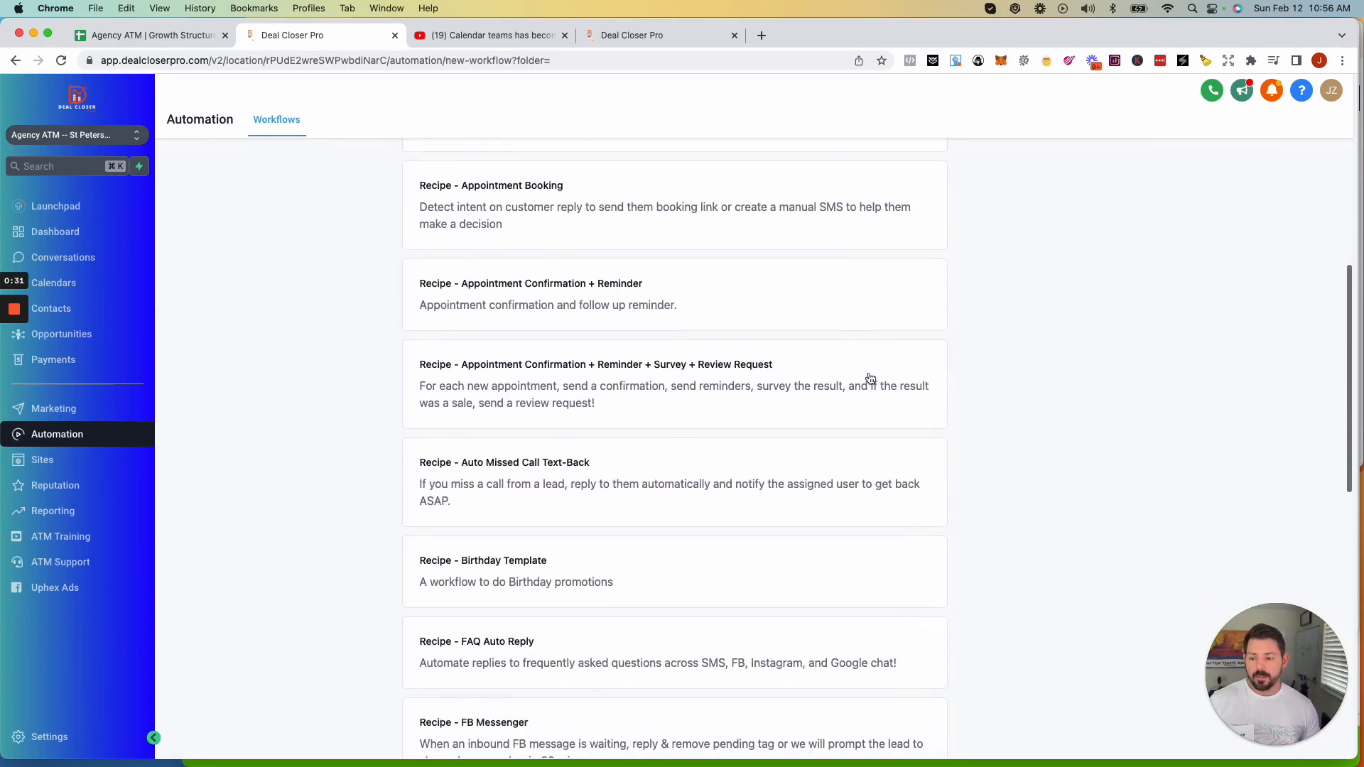
scroll(872, 378, down, 1)
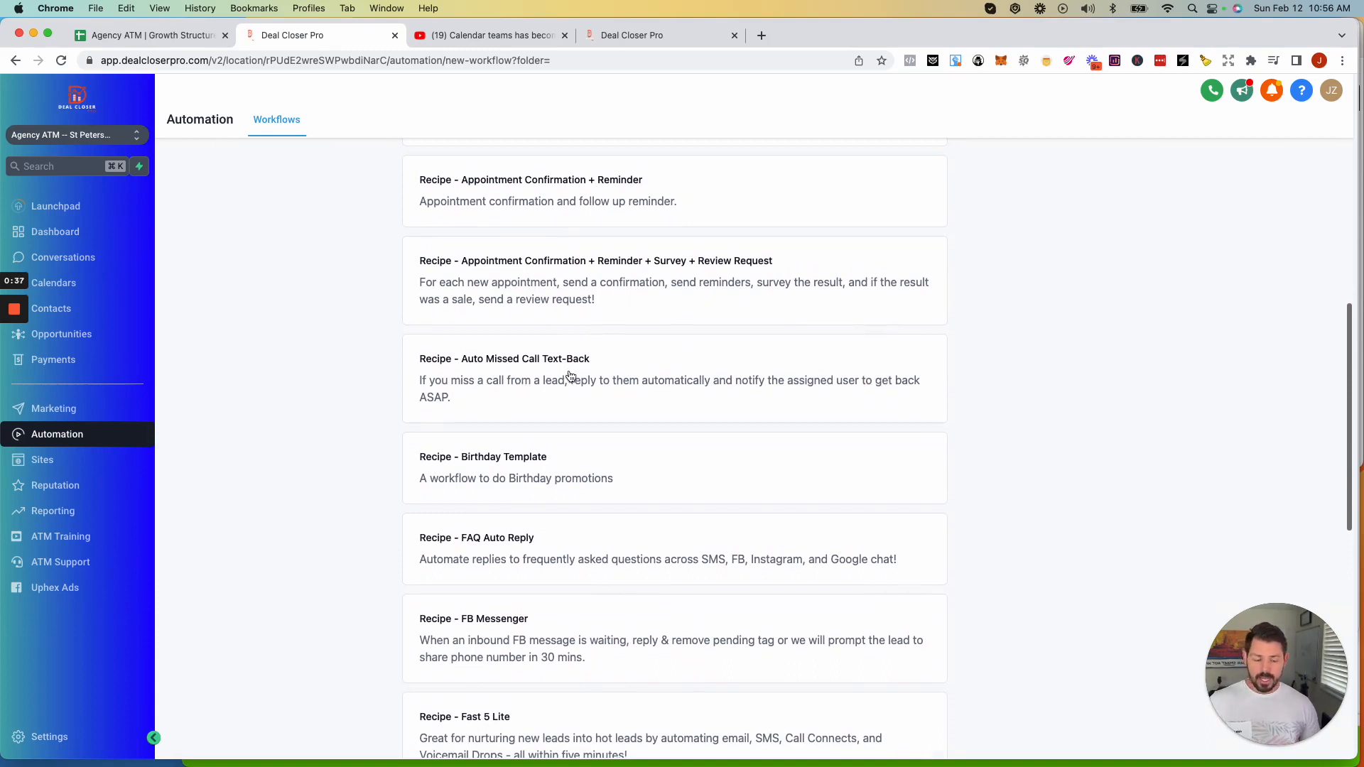
scroll(573, 375, down, 1)
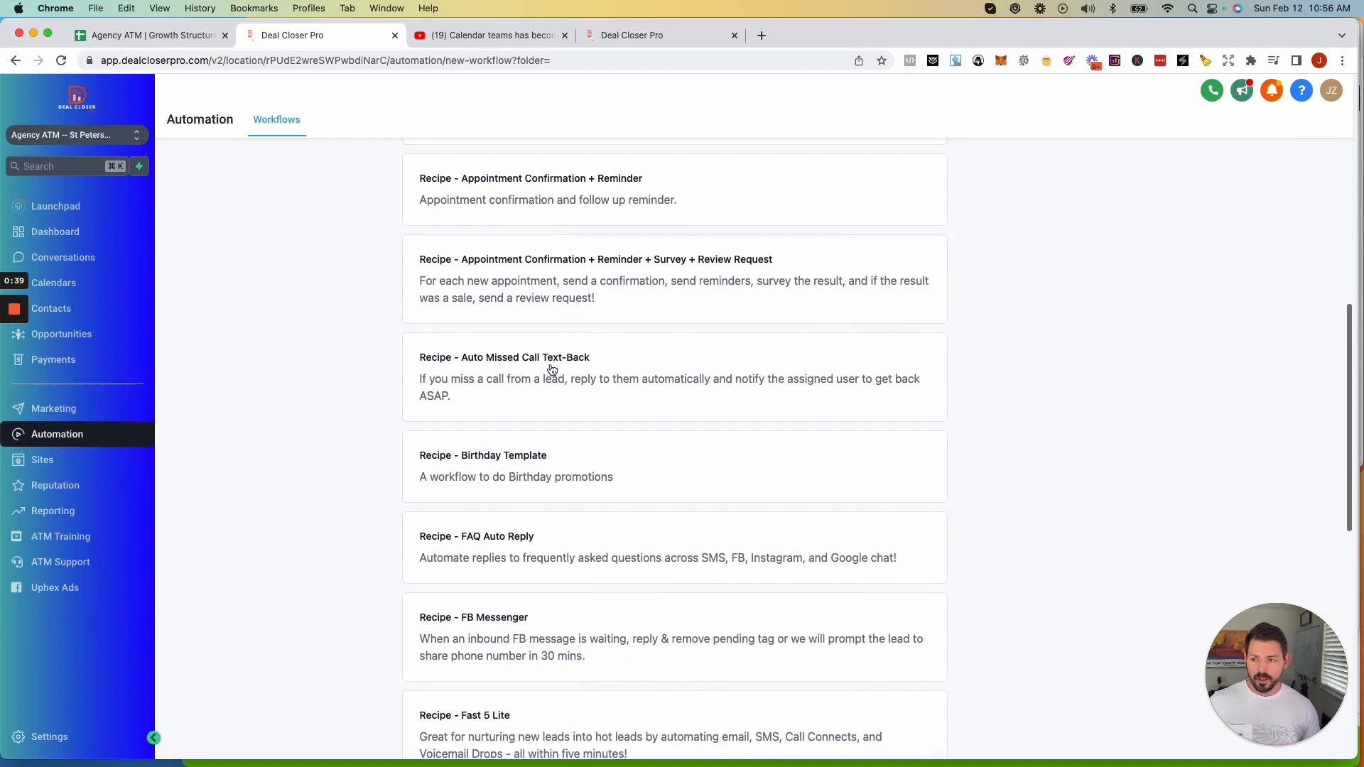
scroll(551, 369, up, 1)
scroll(551, 369, up, 1)
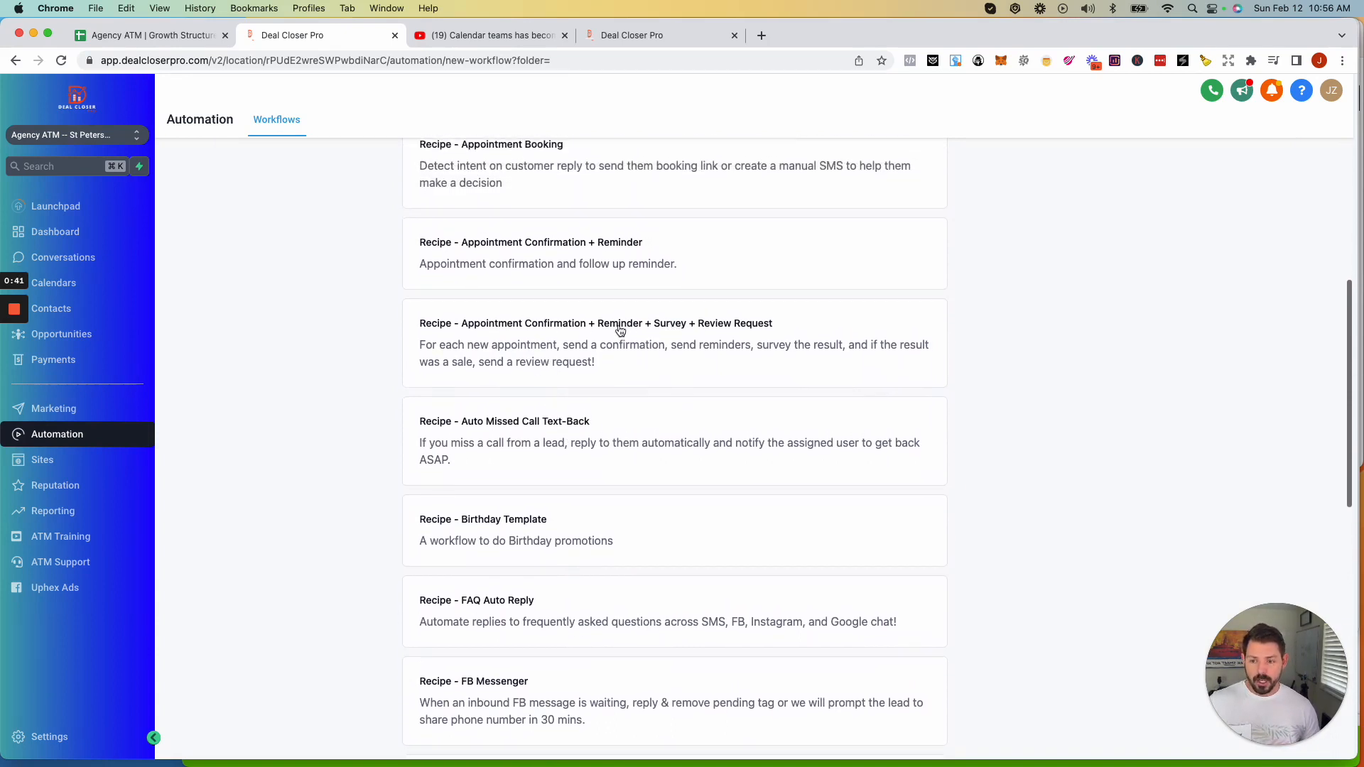
scroll(742, 329, down, 1)
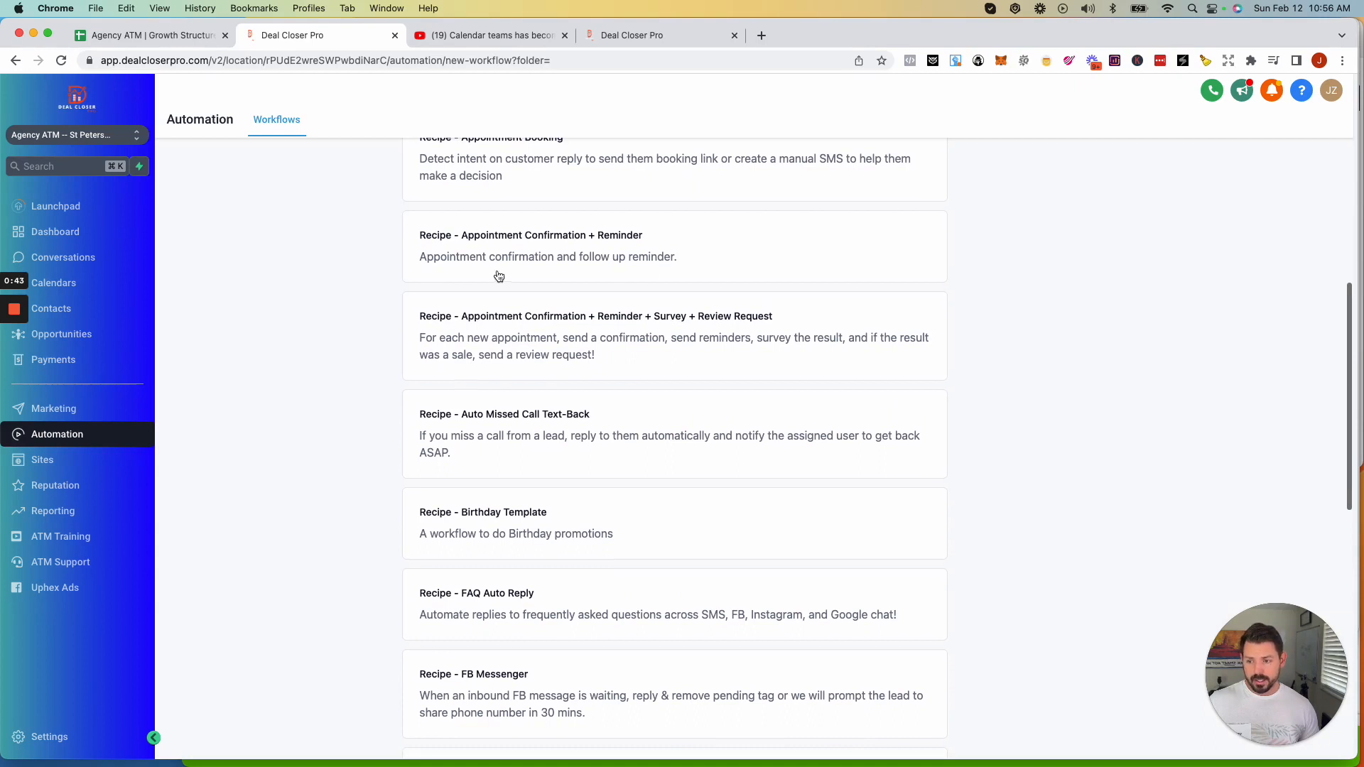
scroll(710, 320, up, 1)
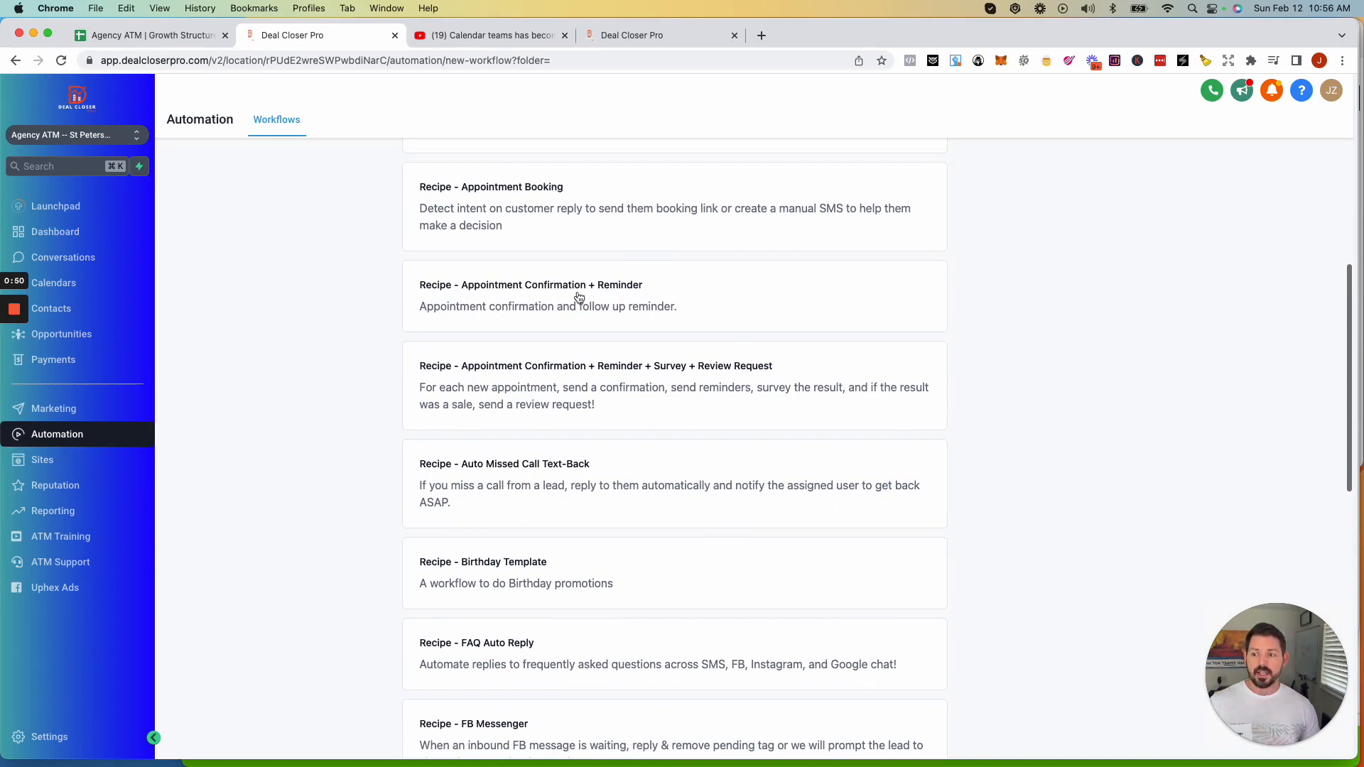
scroll(578, 296, down, 5)
scroll(581, 298, down, 6)
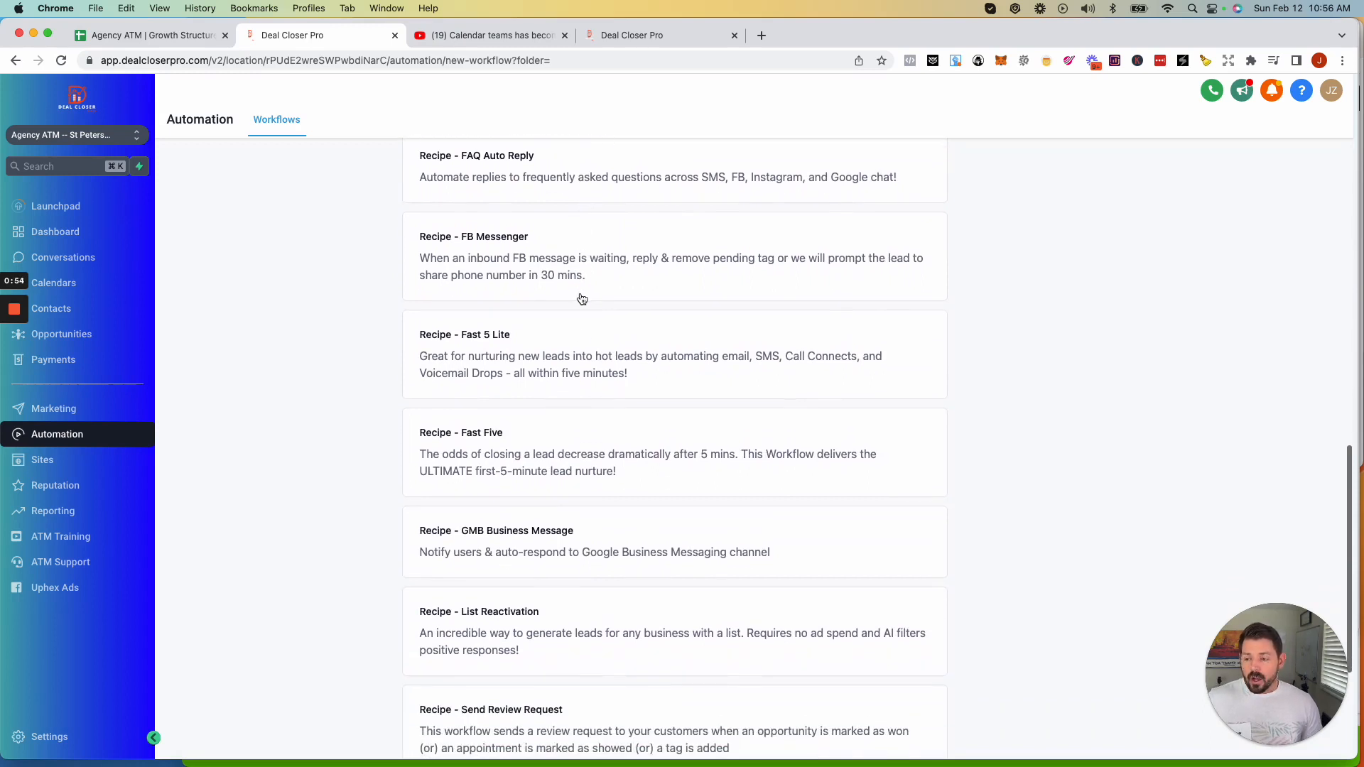
scroll(827, 435, up, 1)
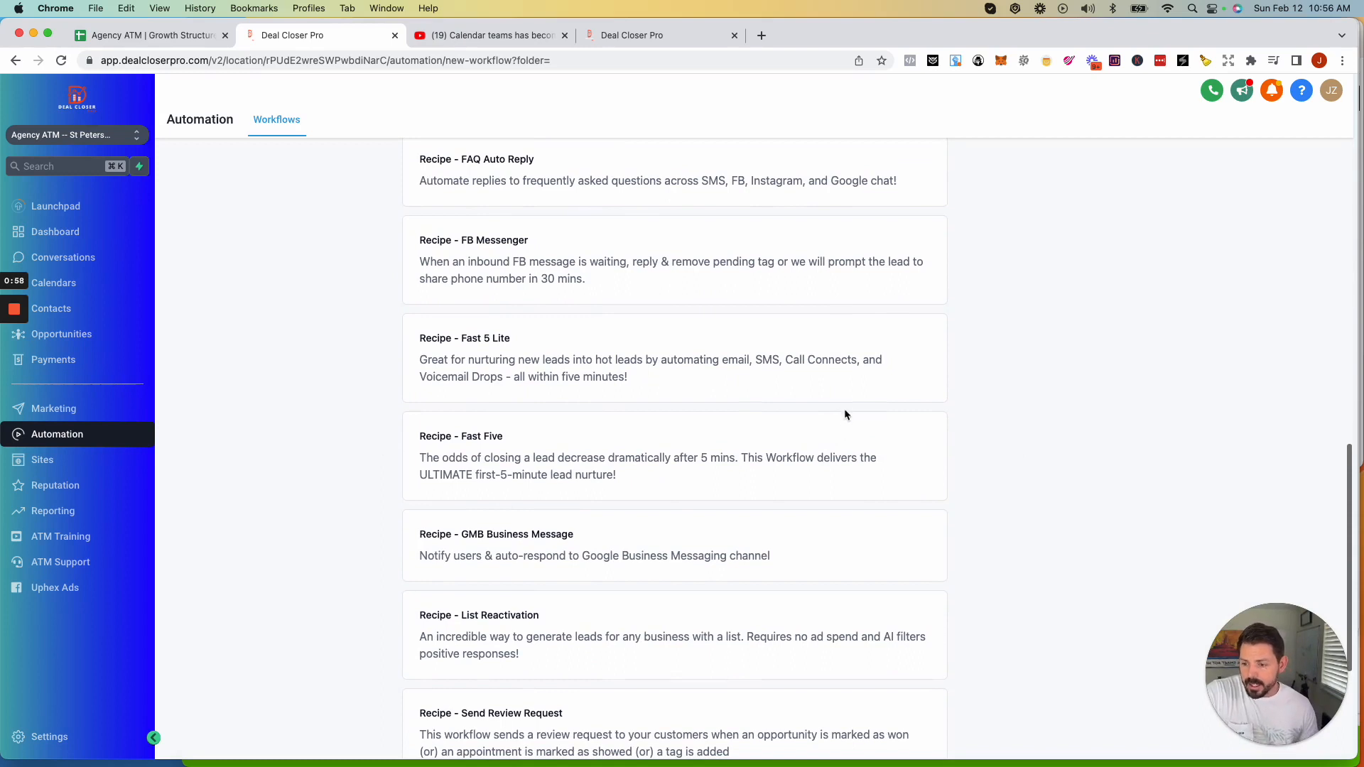
scroll(846, 413, down, 4)
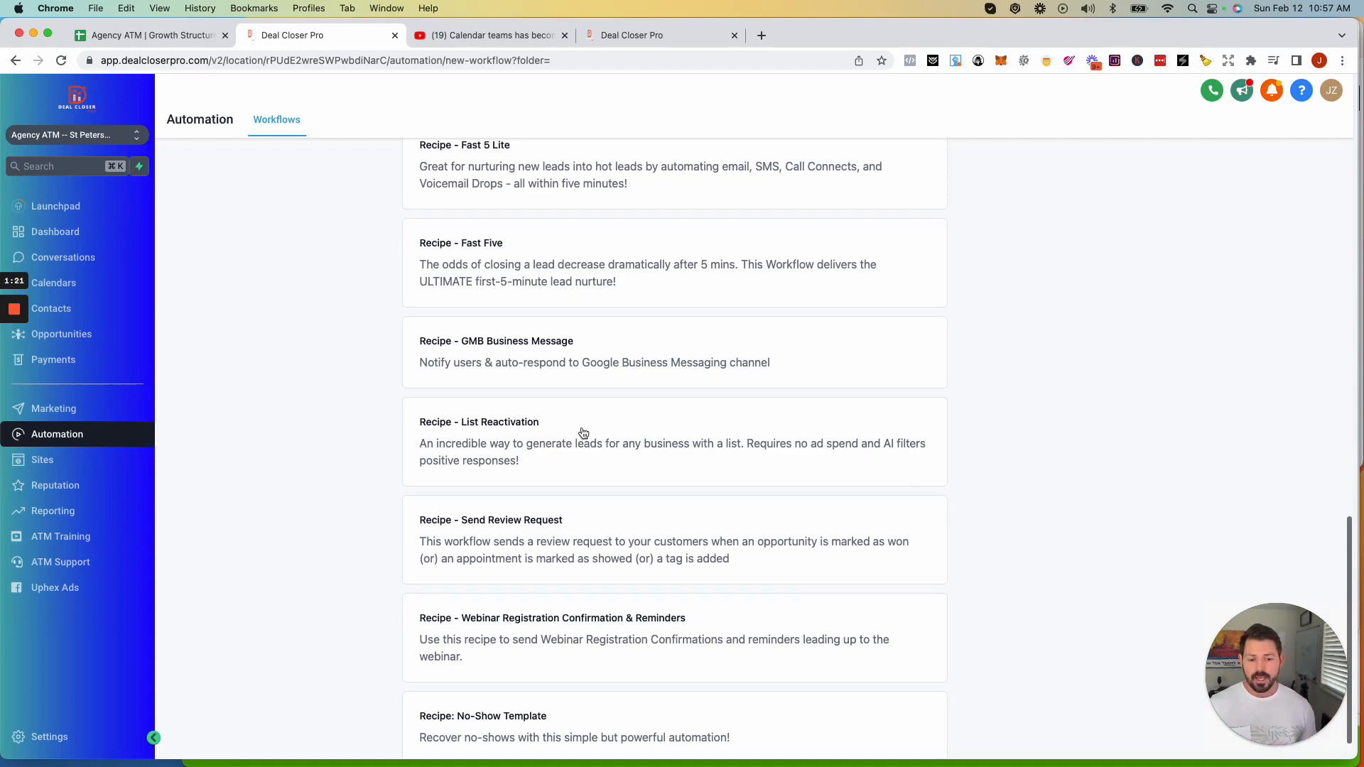
scroll(582, 432, down, 1)
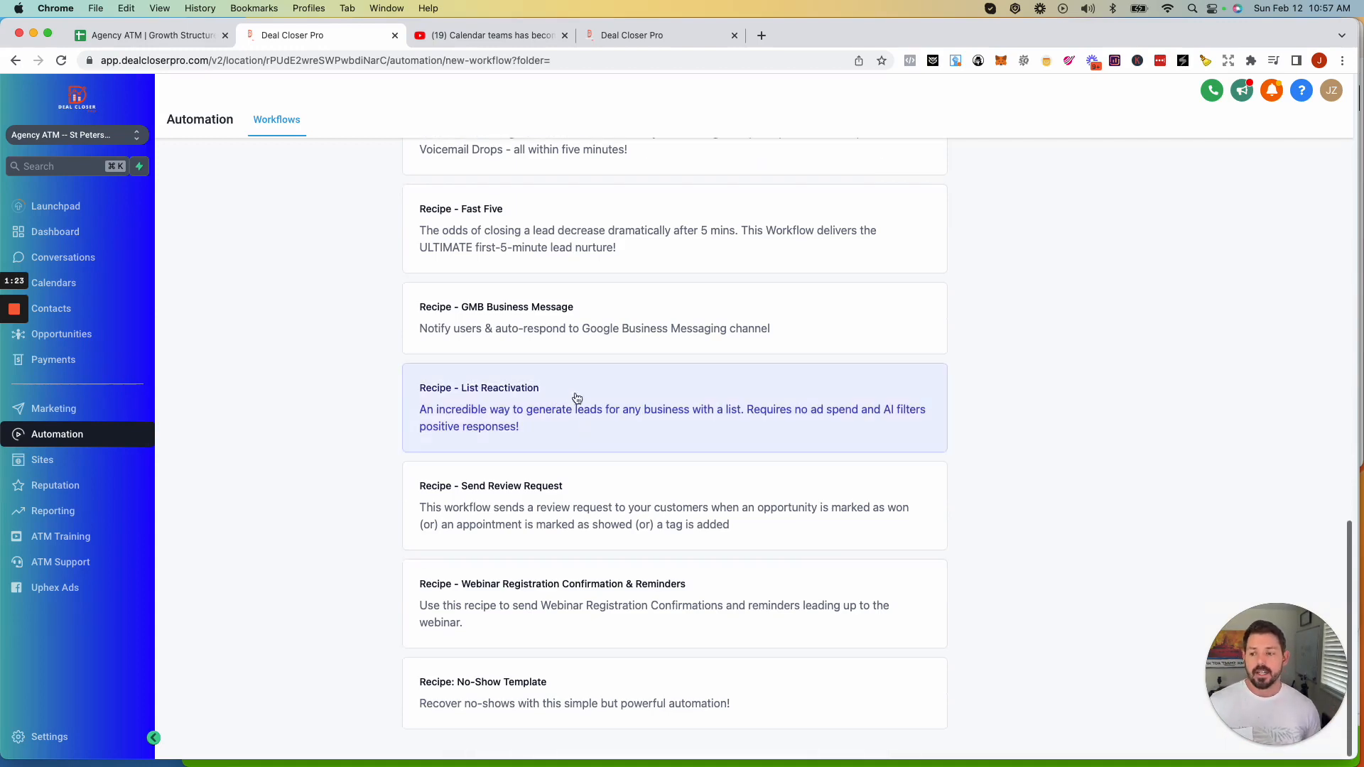
scroll(577, 397, up, 15)
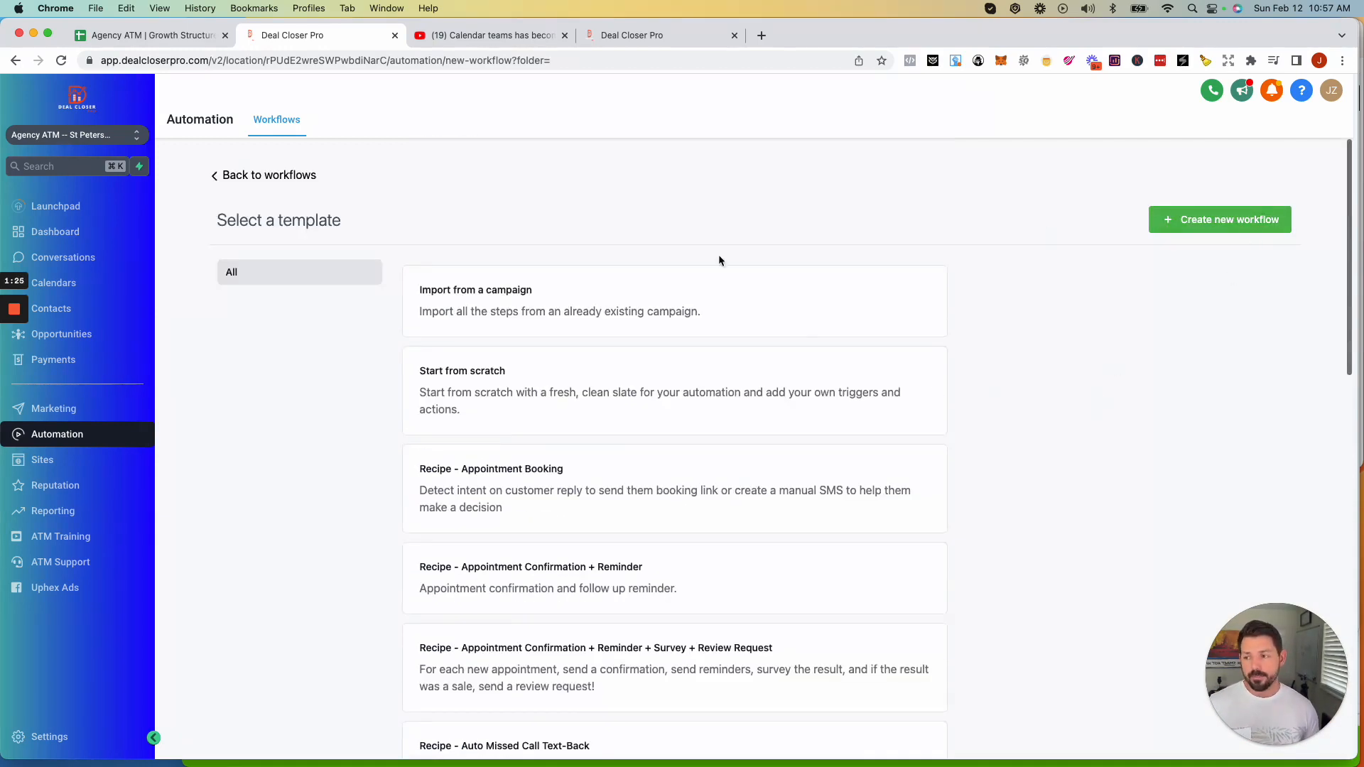
Return to the workflow list, open the Database List Reactivation draft and review its reply branches.
click(282, 174)
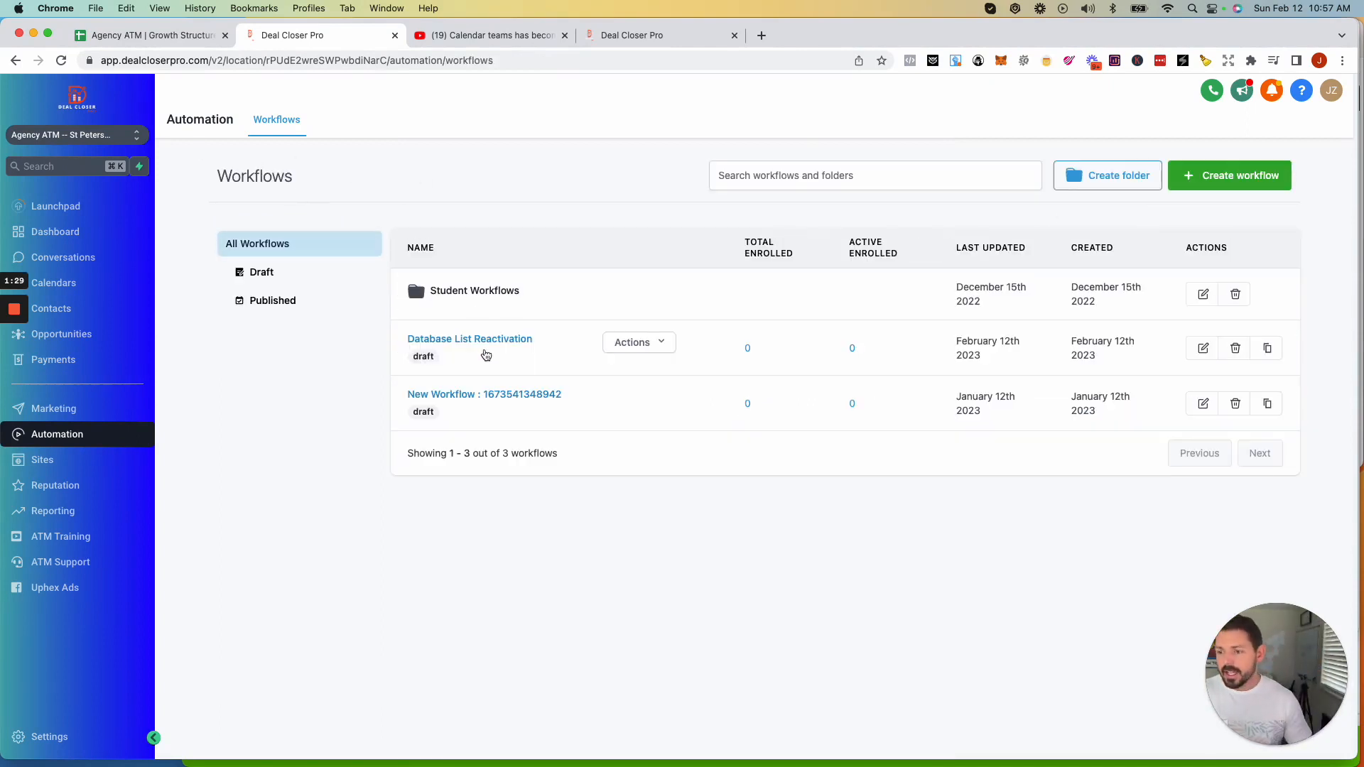
click(486, 346)
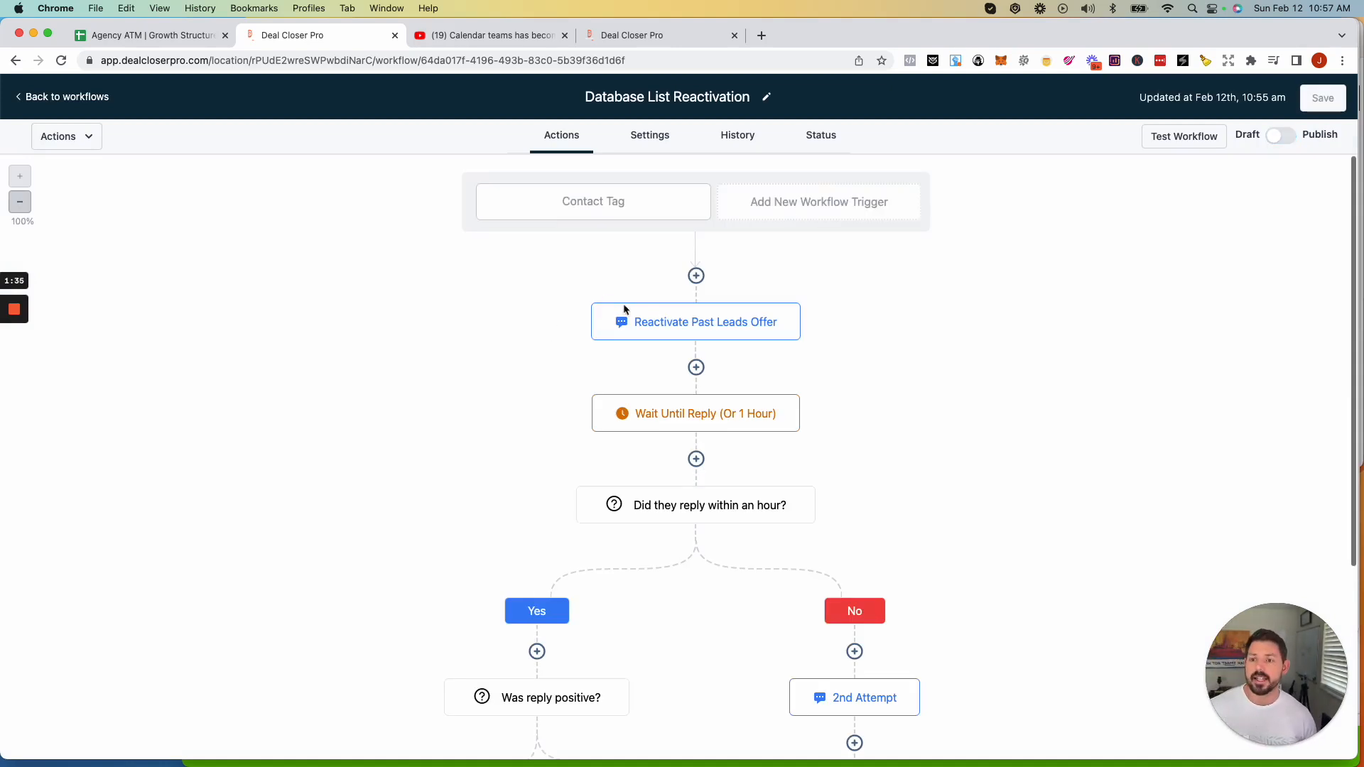
scroll(558, 331, down, 2)
scroll(558, 331, down, 5)
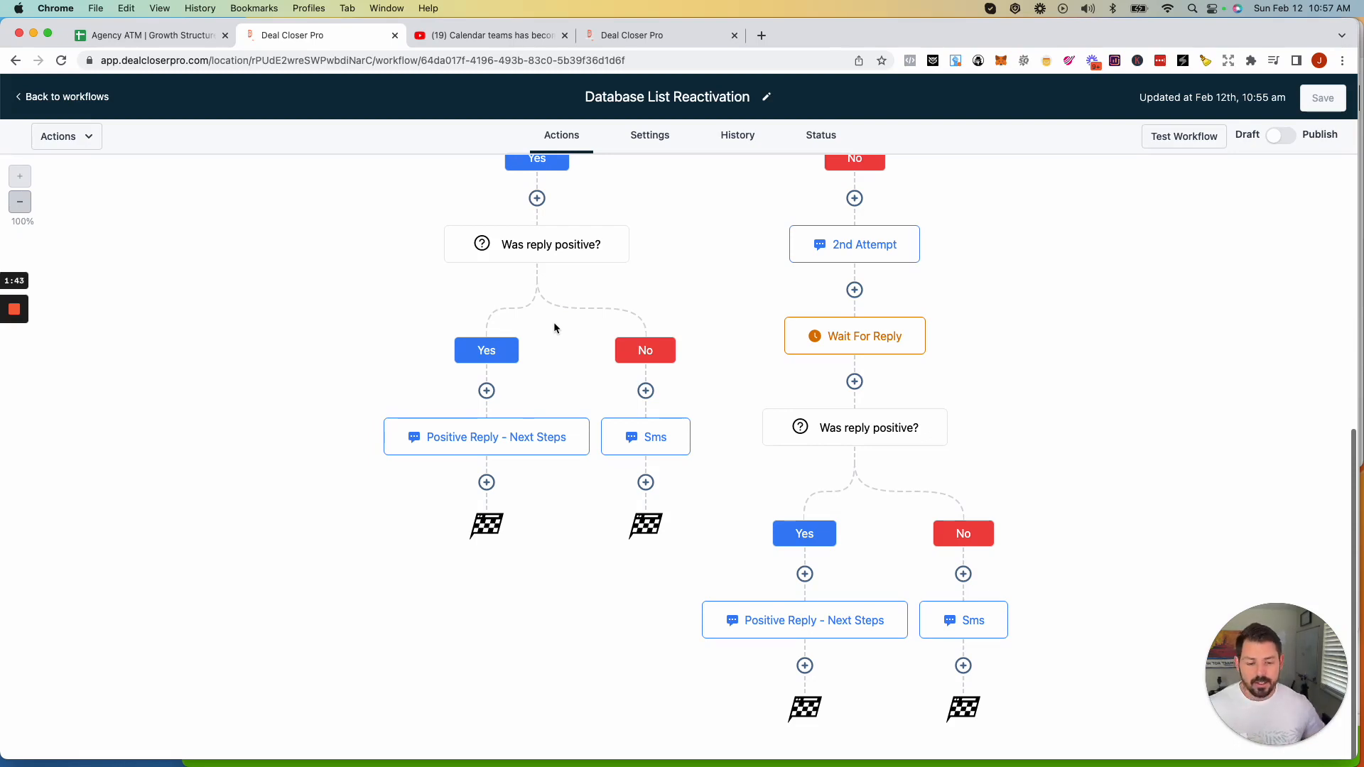
scroll(718, 360, up, 4)
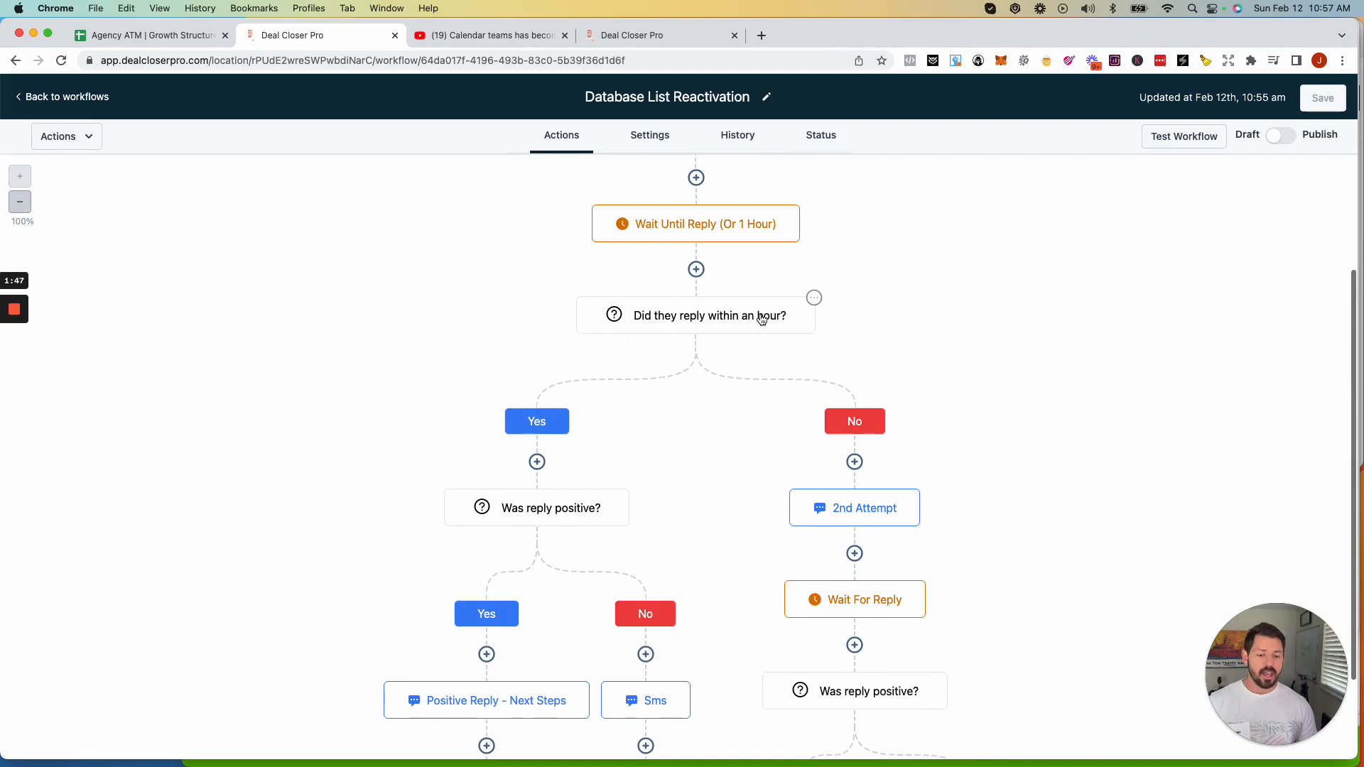
scroll(771, 318, up, 1)
scroll(771, 320, up, 4)
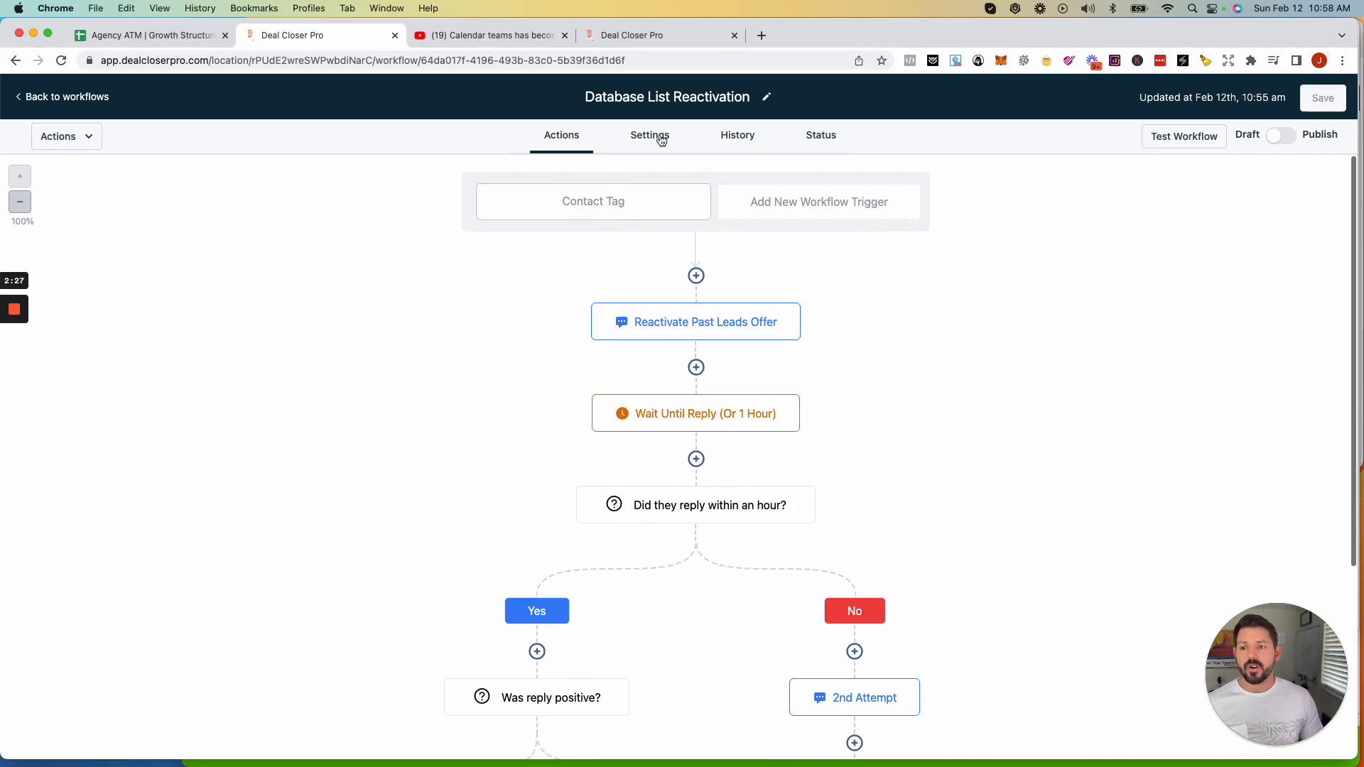
Open the Database List Reactivation workflow's settings and review the communication time window and included days.
click(660, 139)
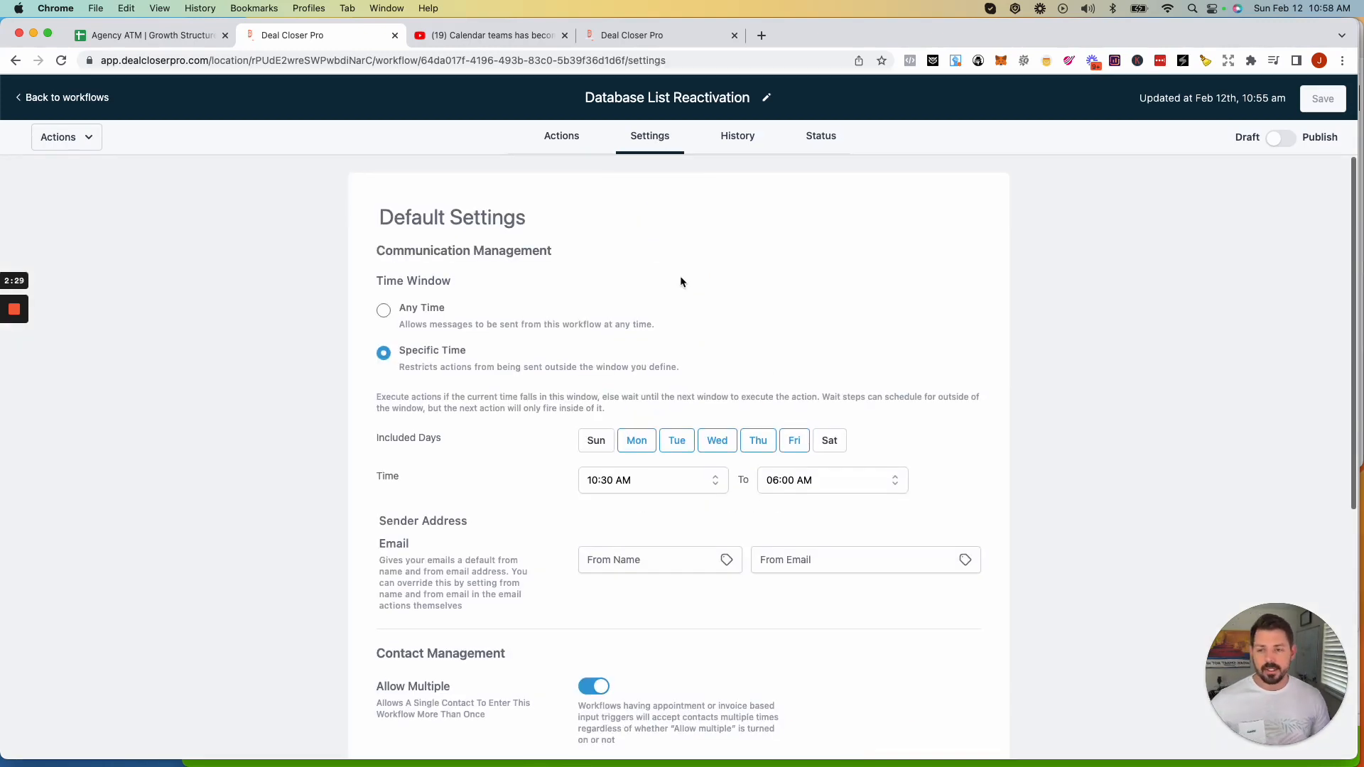
scroll(684, 284, down, 3)
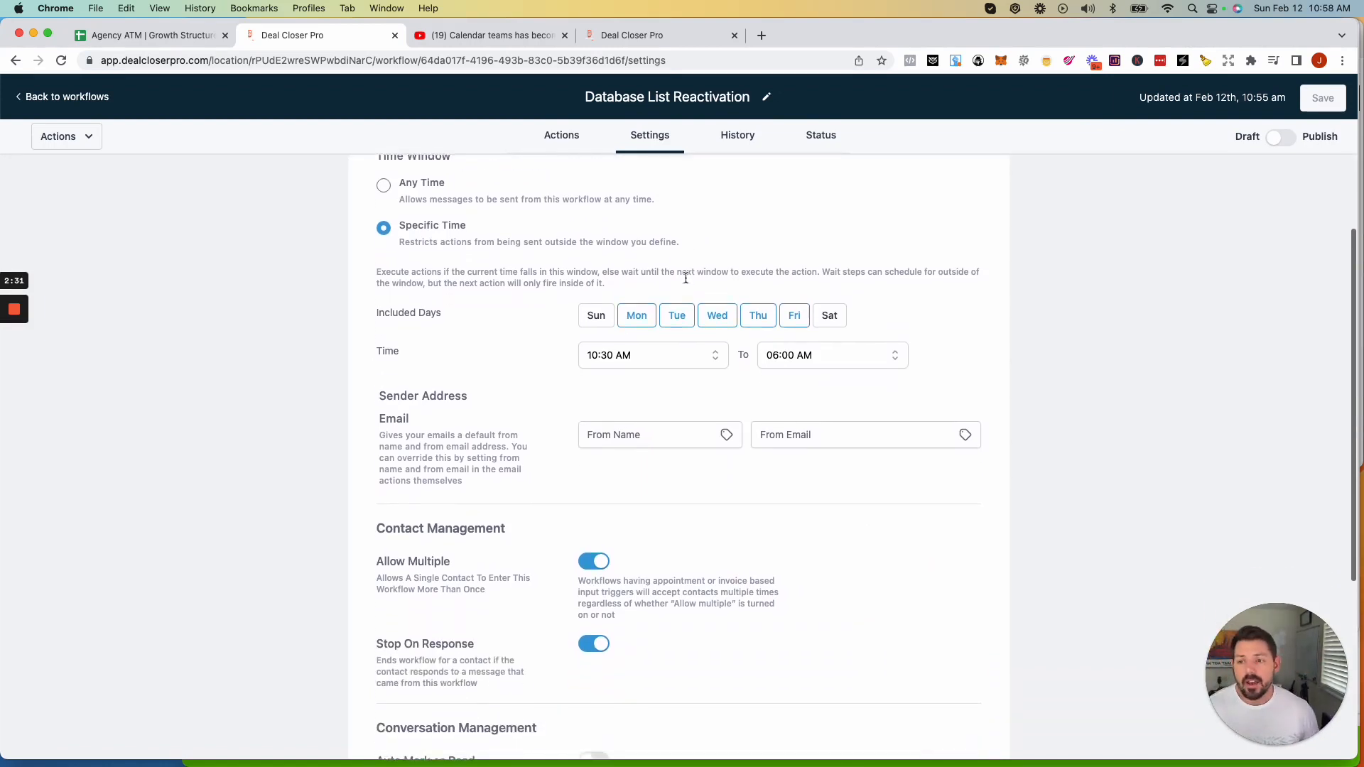
scroll(685, 284, up, 3)
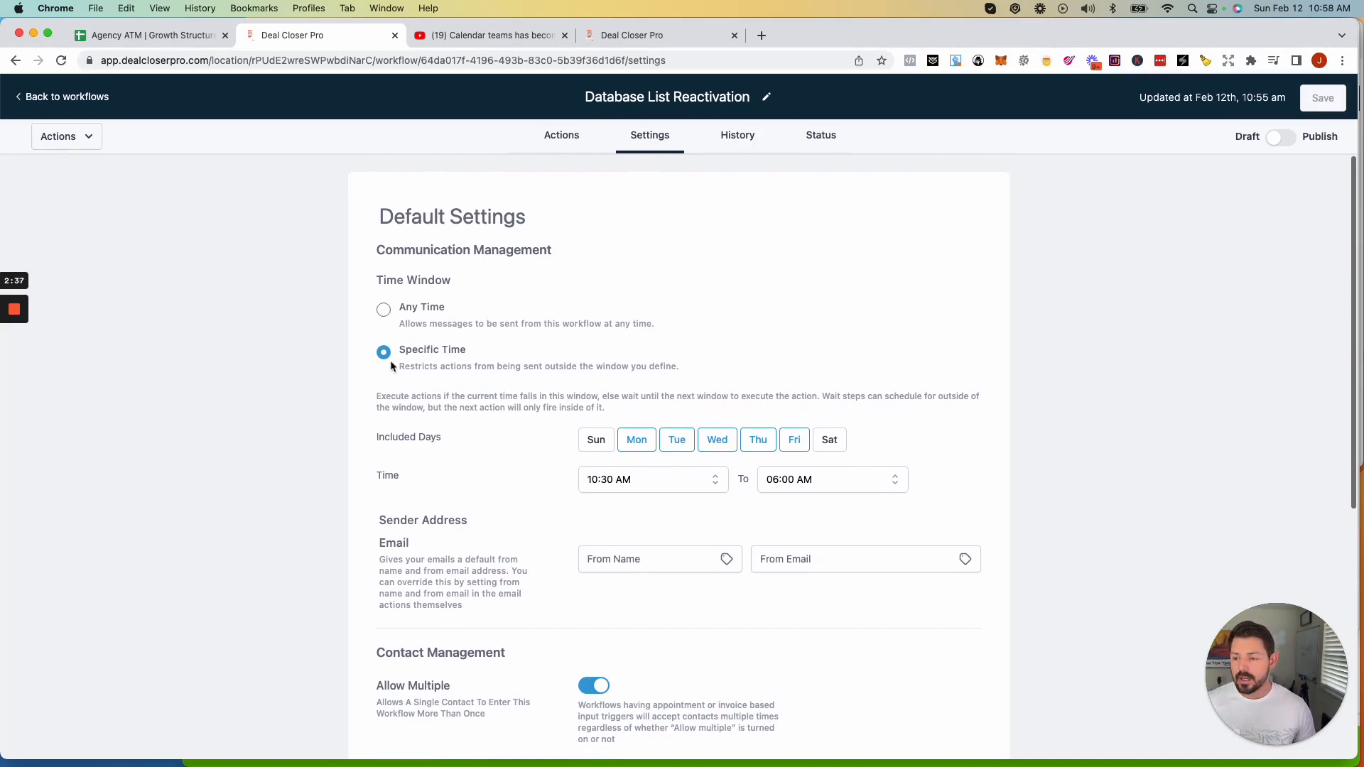
scroll(392, 359, down, 1)
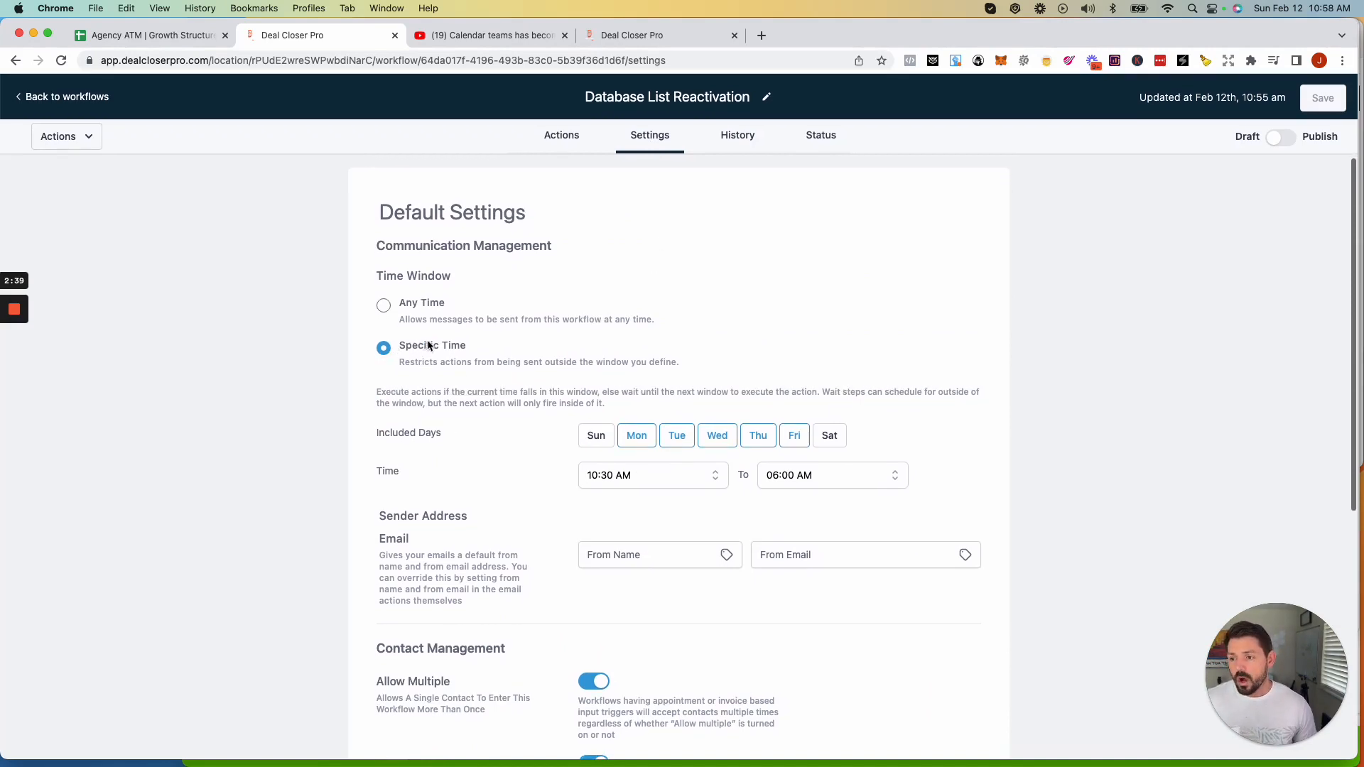
scroll(432, 346, up, 1)
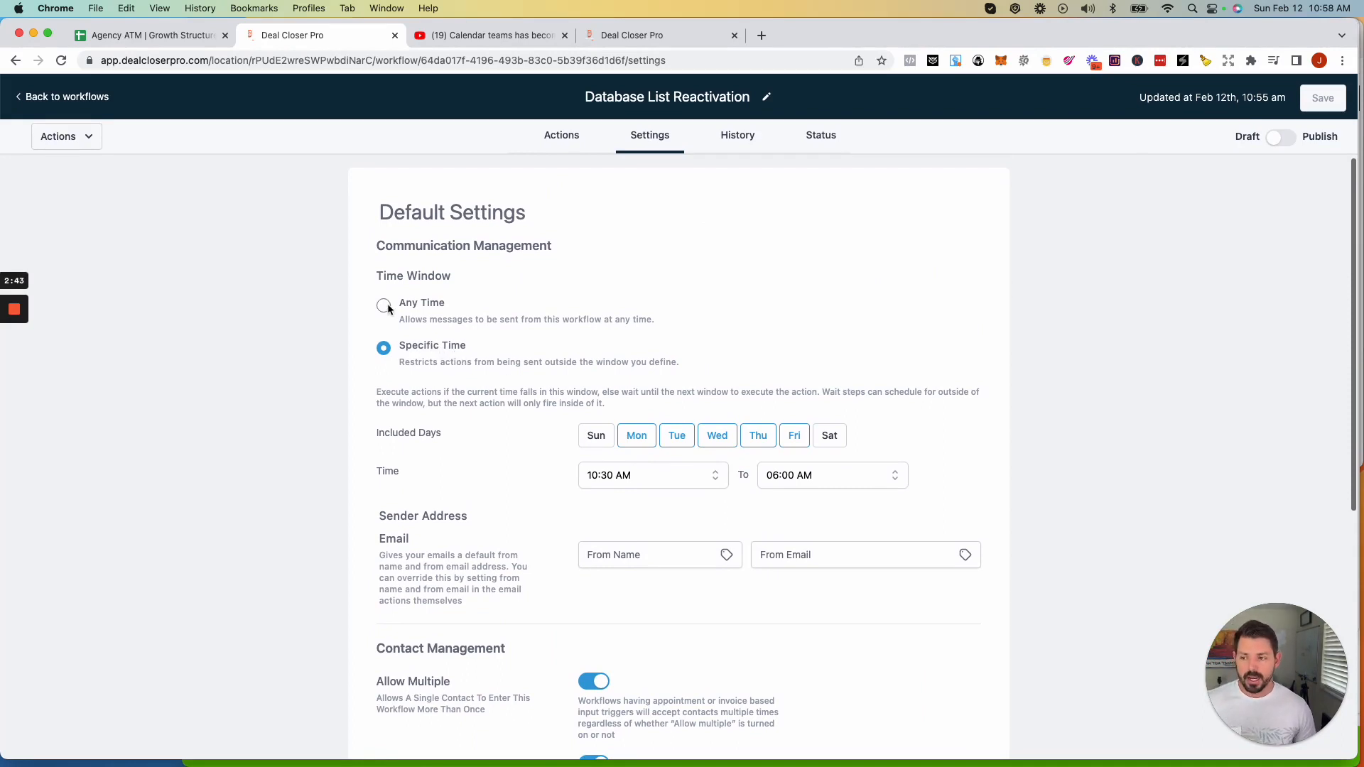
scroll(447, 308, down, 1)
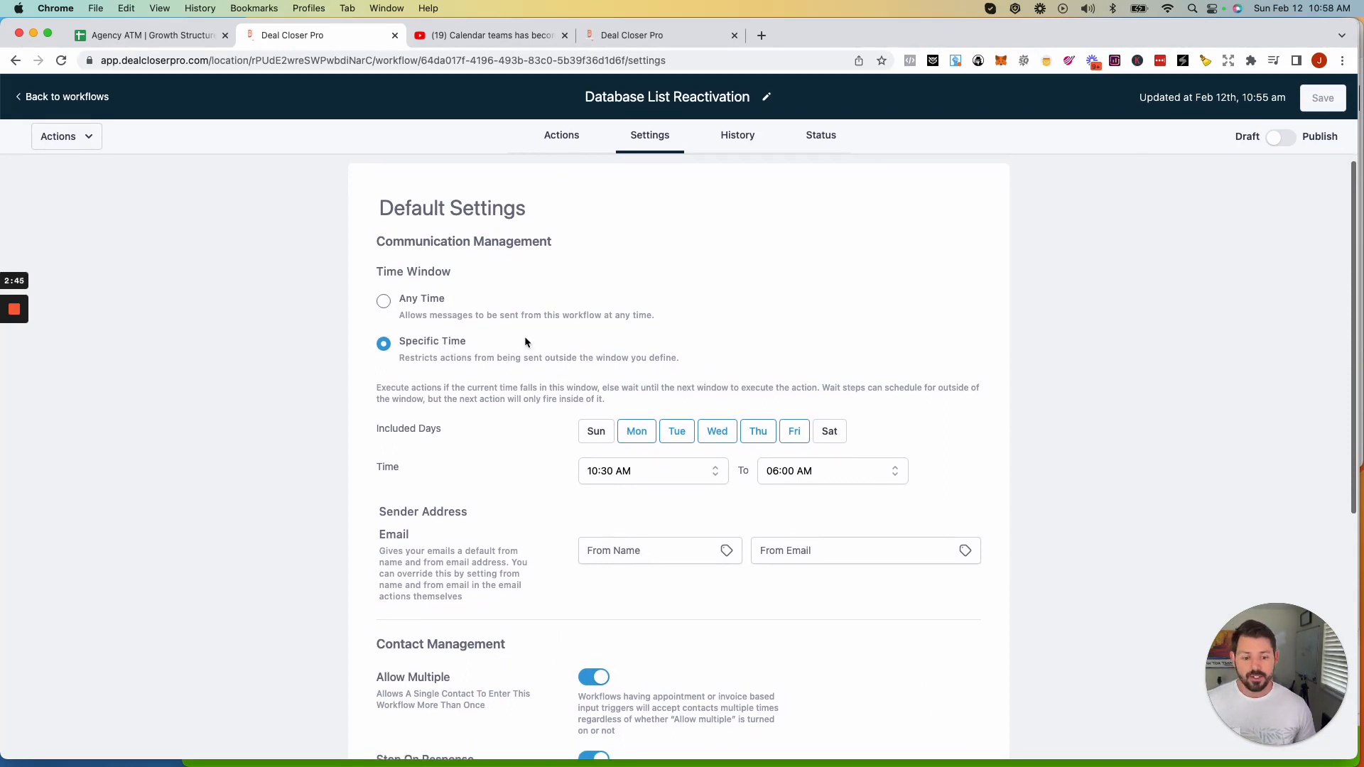
scroll(525, 344, down, 1)
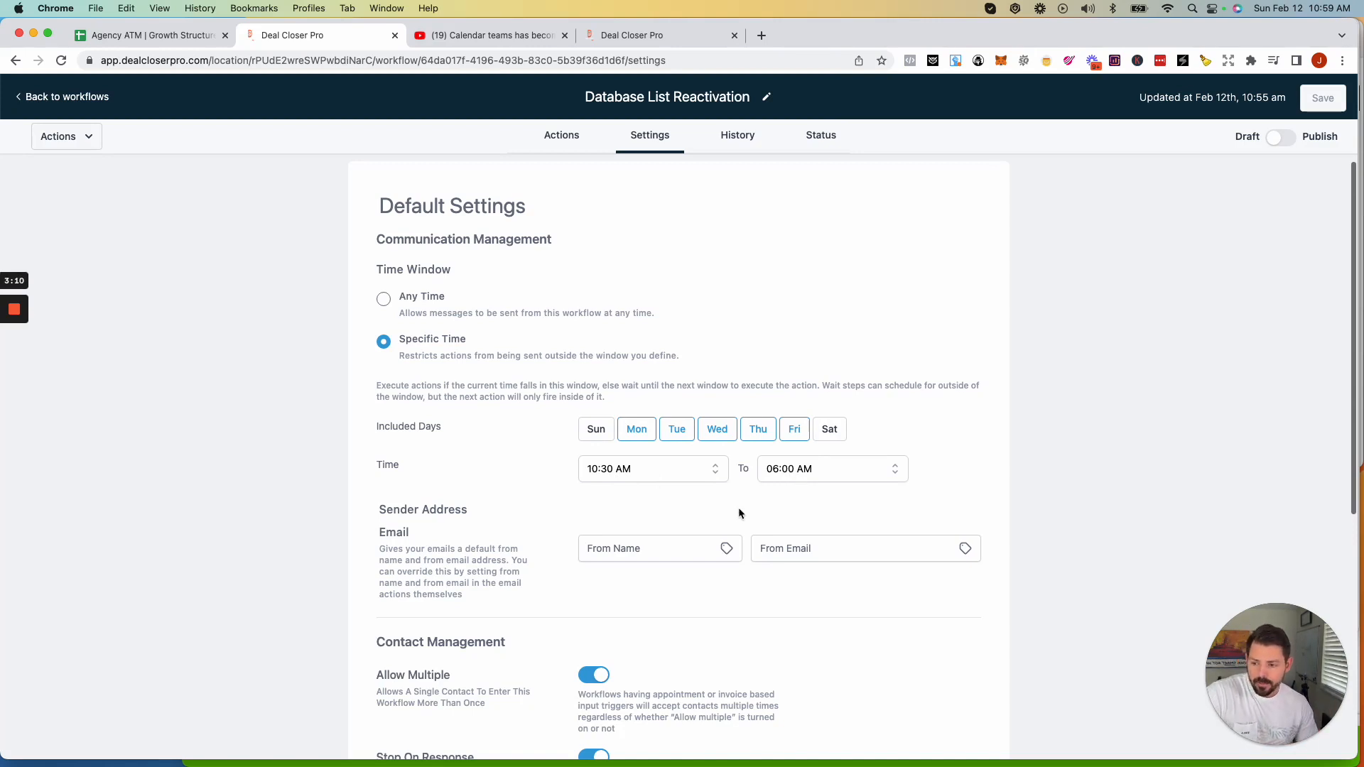
Set the sender address's From Name to the Agency Owner Name custom value.
click(625, 547)
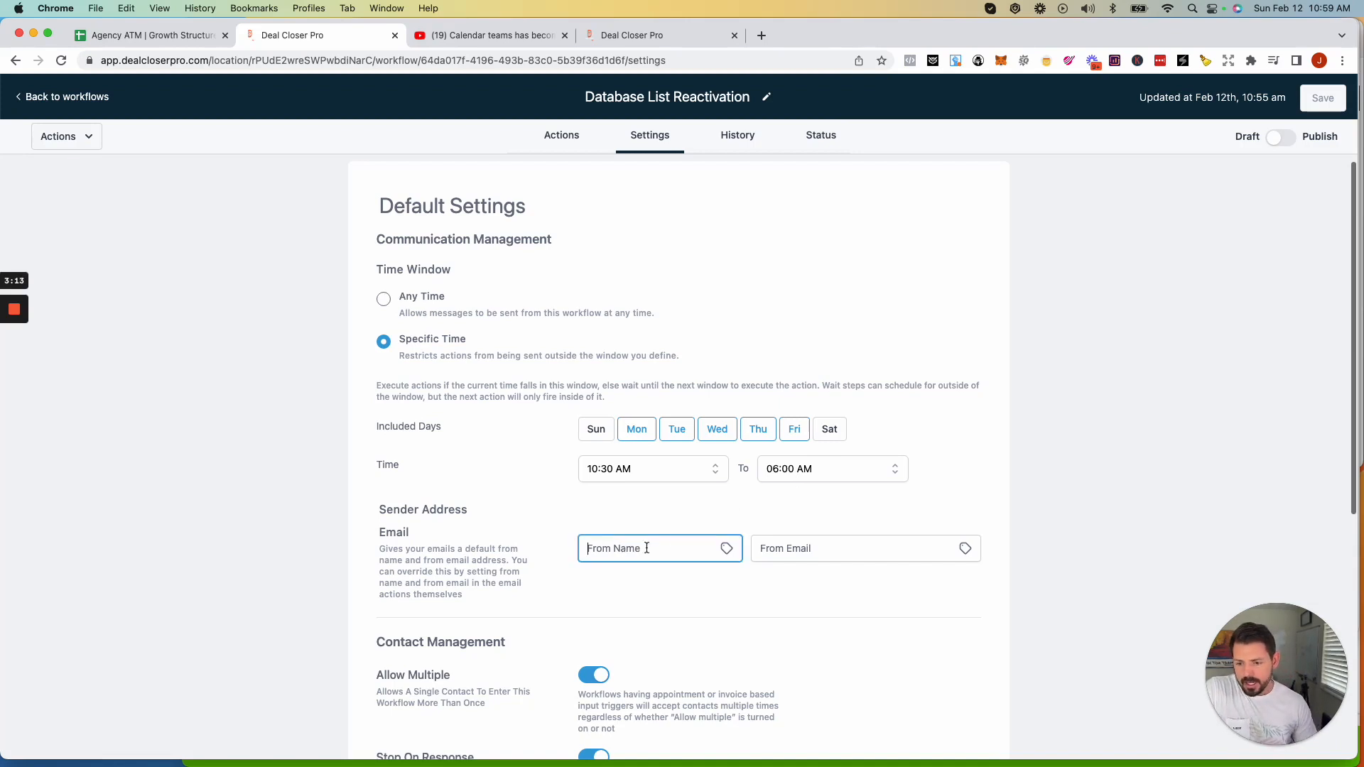
click(802, 548)
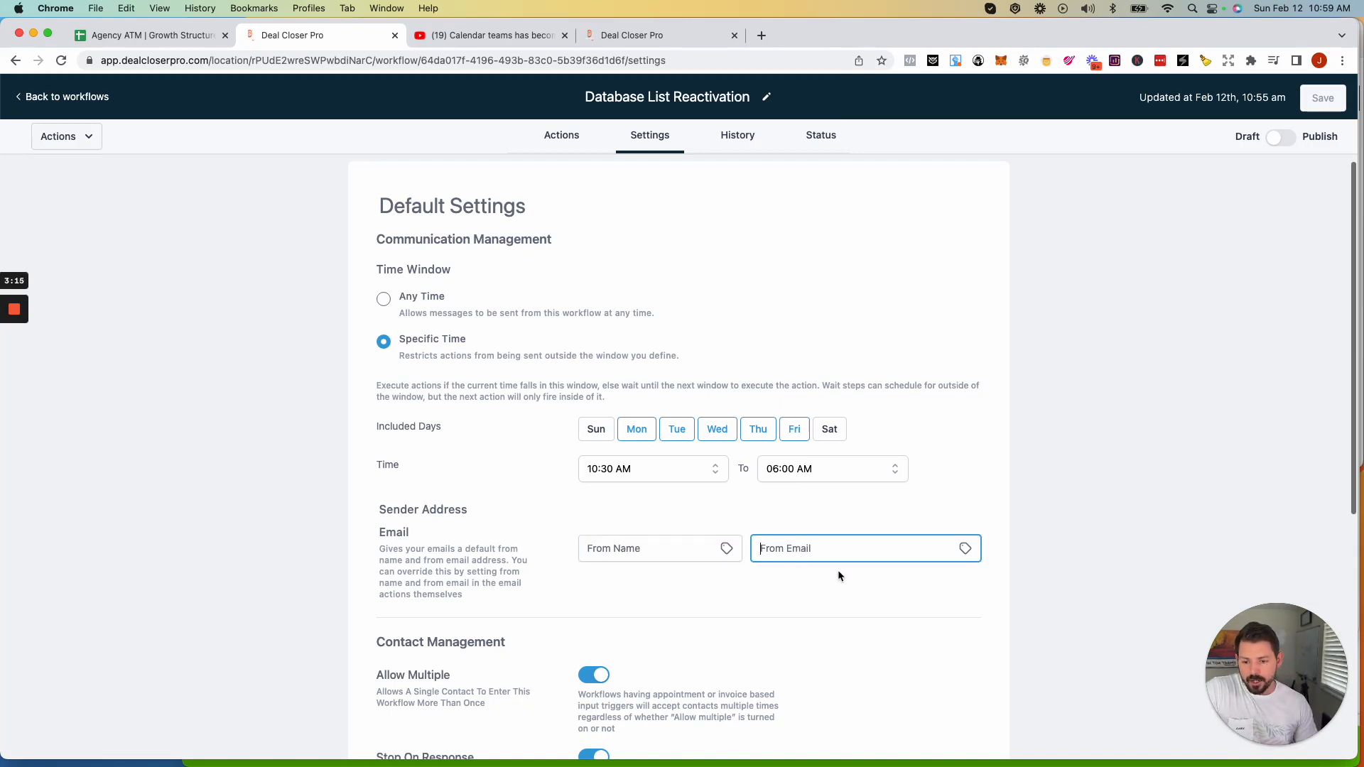
click(726, 550)
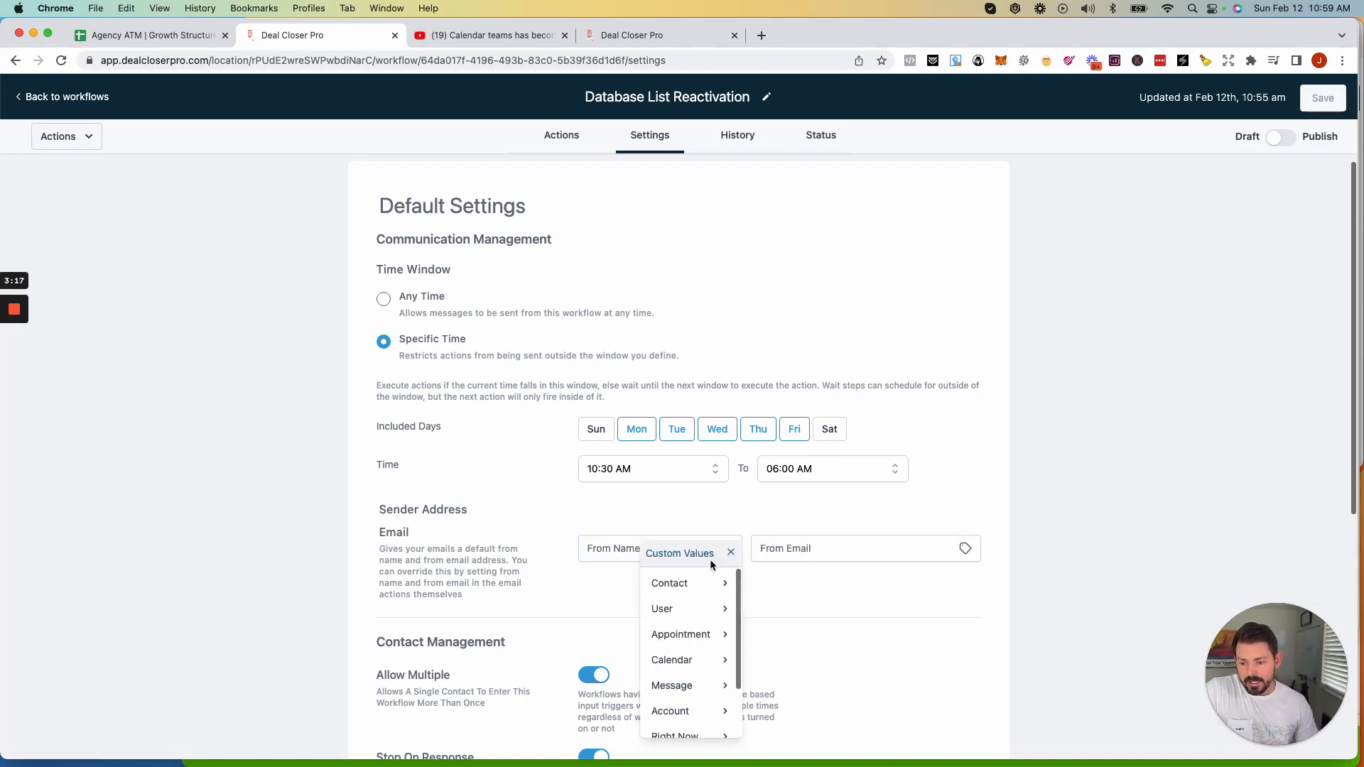
scroll(694, 581, down, 3)
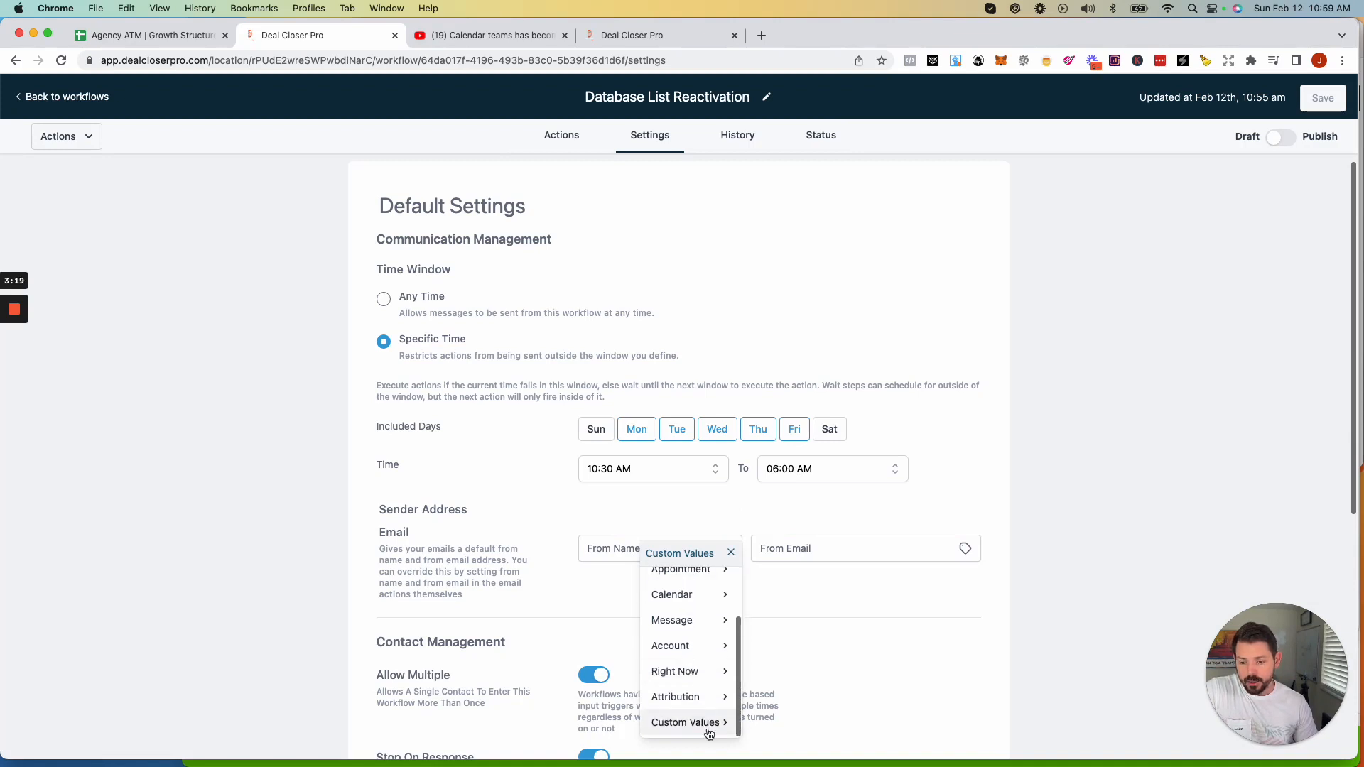
click(716, 729)
scroll(684, 661, down, 3)
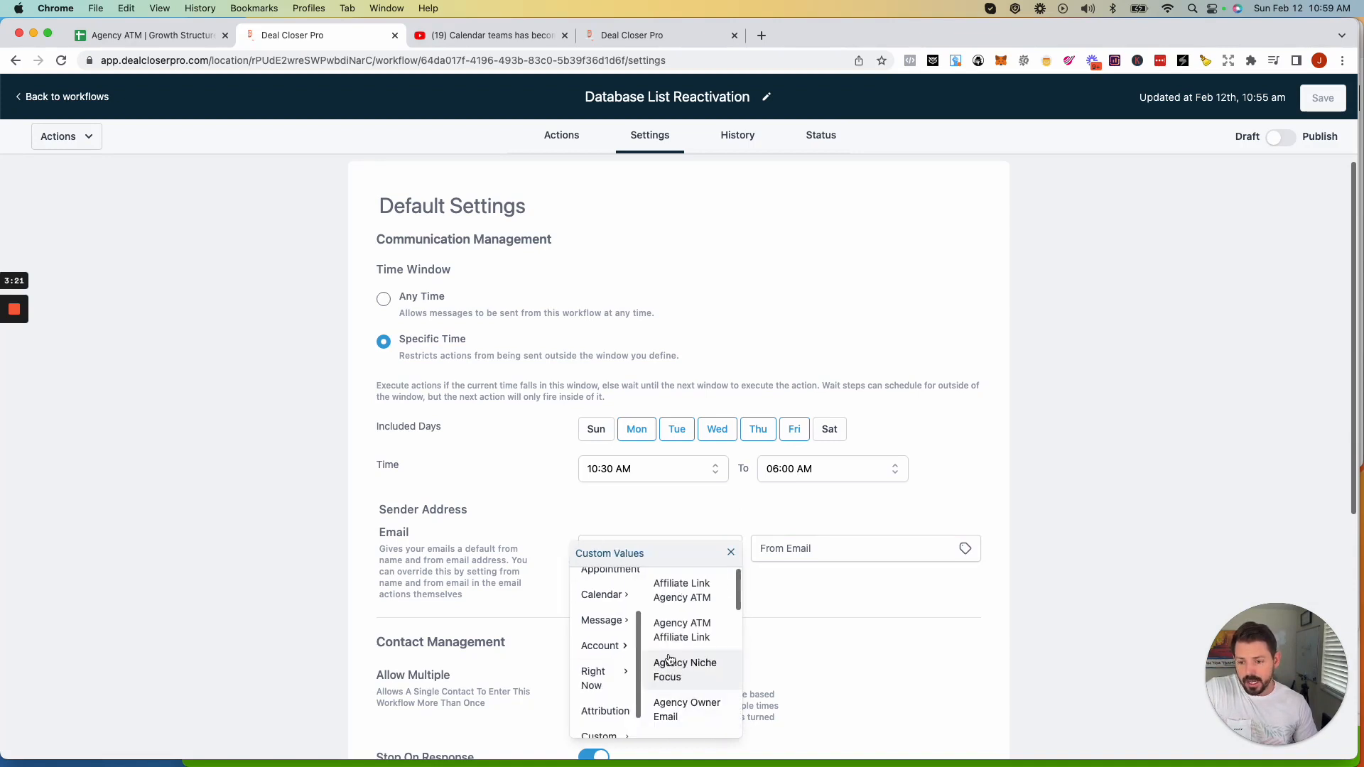
scroll(684, 659, down, 2)
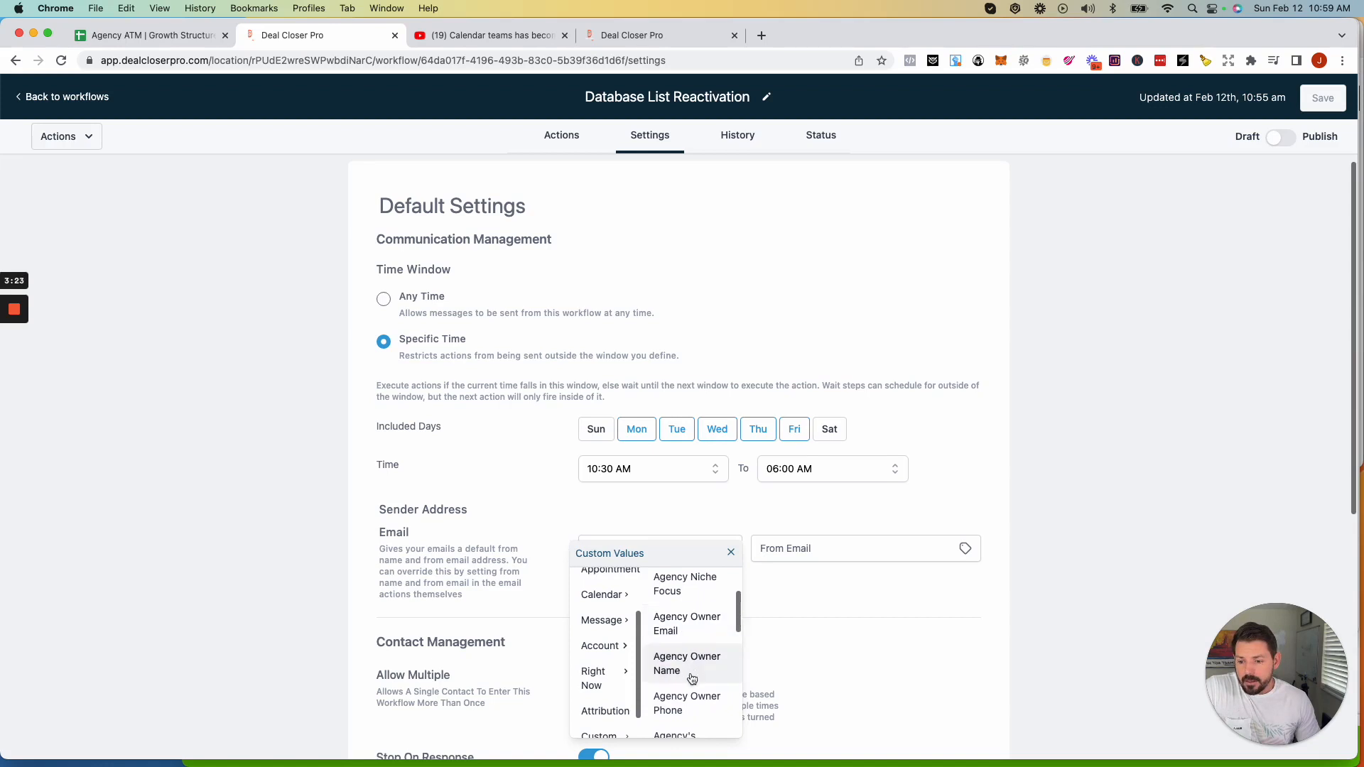
click(680, 664)
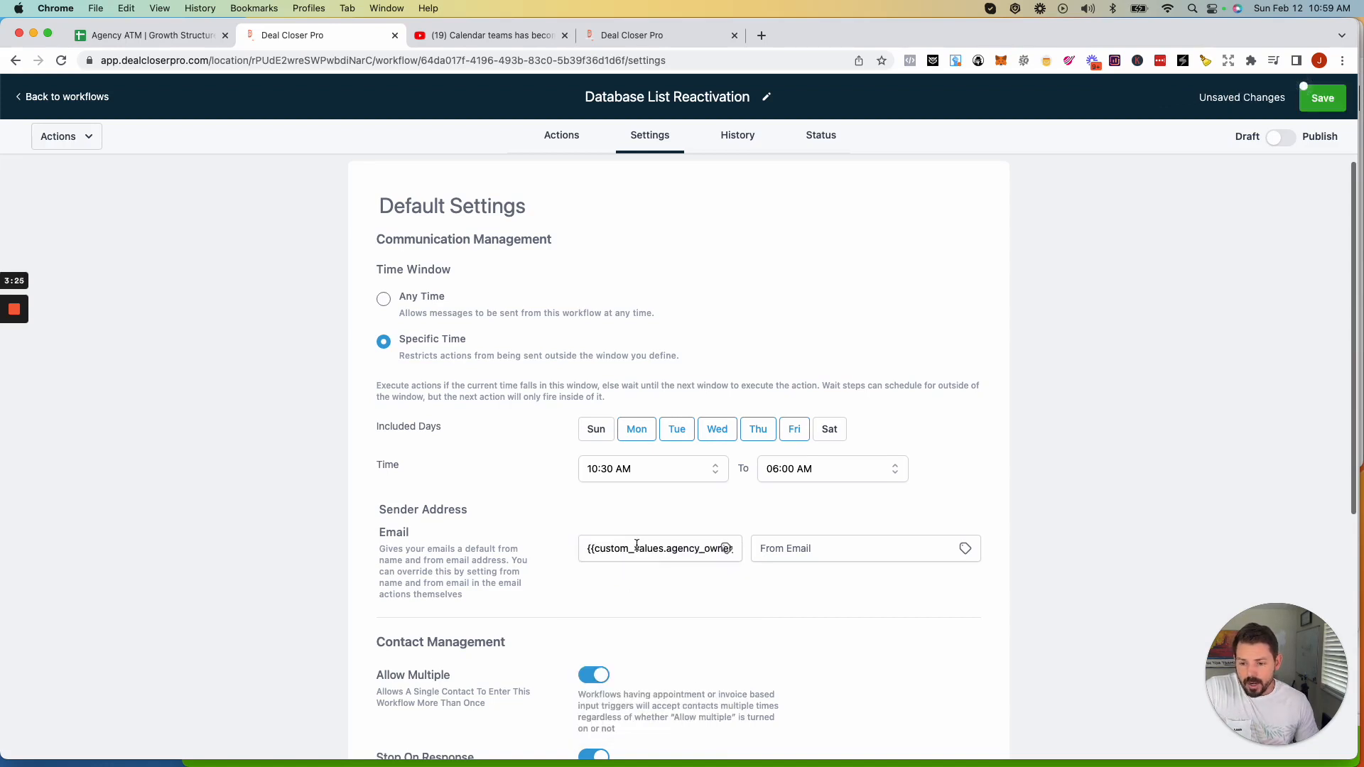
Review the From Email field and the workflow's contact and conversation management settings.
click(801, 547)
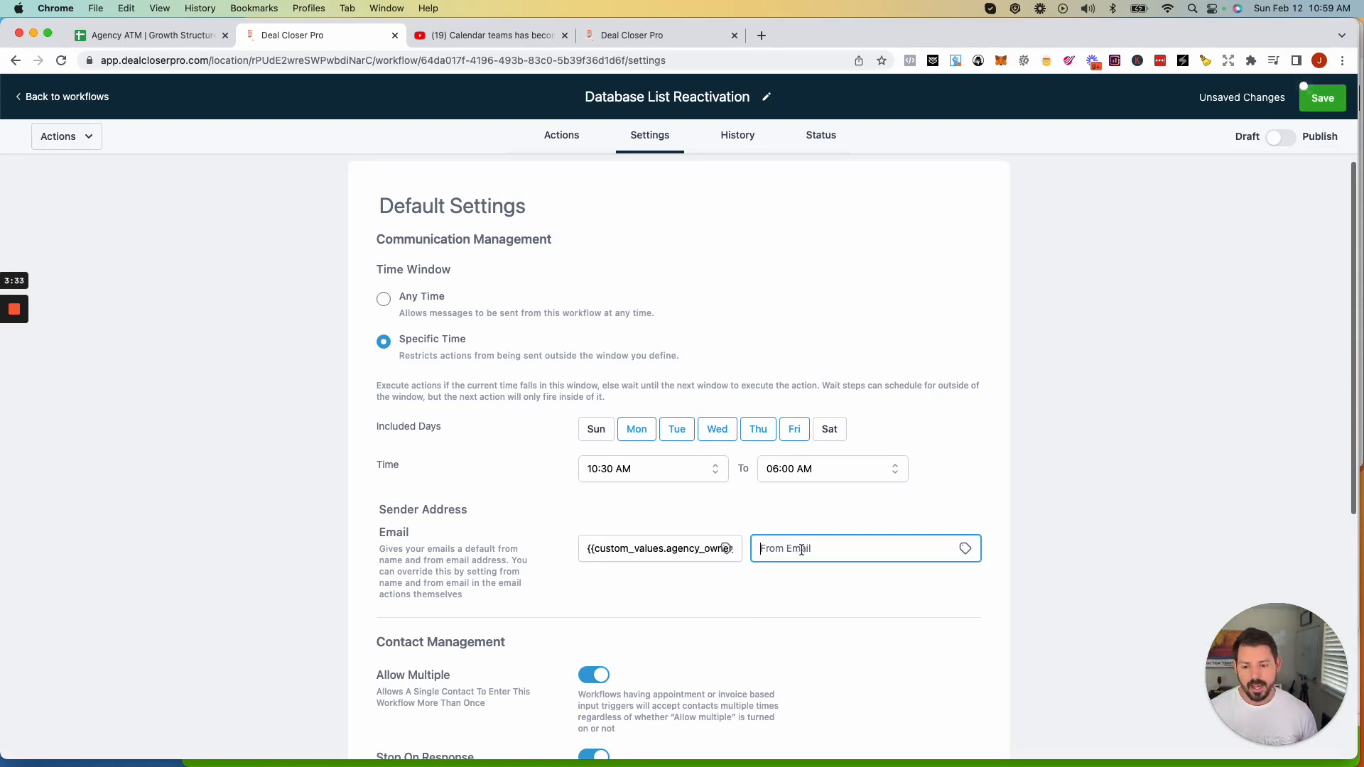
scroll(849, 551, down, 3)
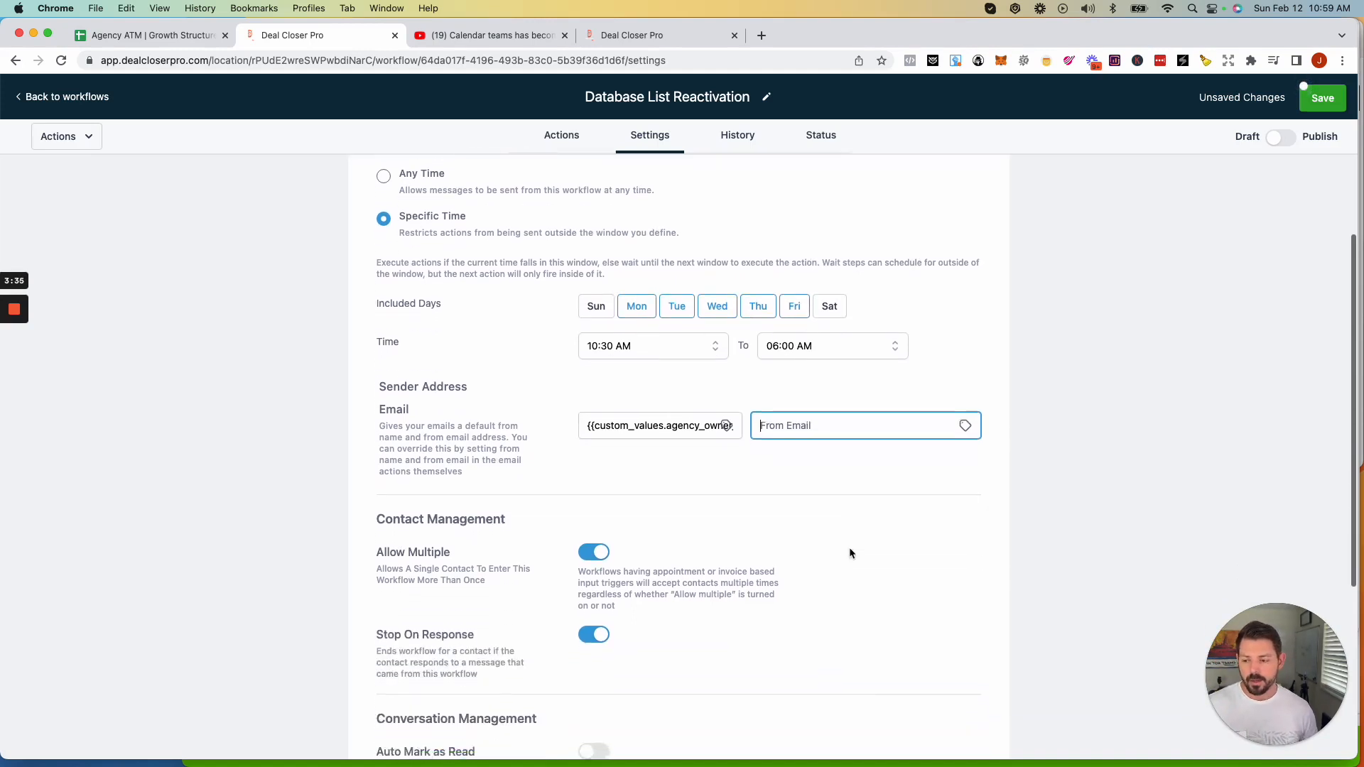
scroll(849, 551, down, 3)
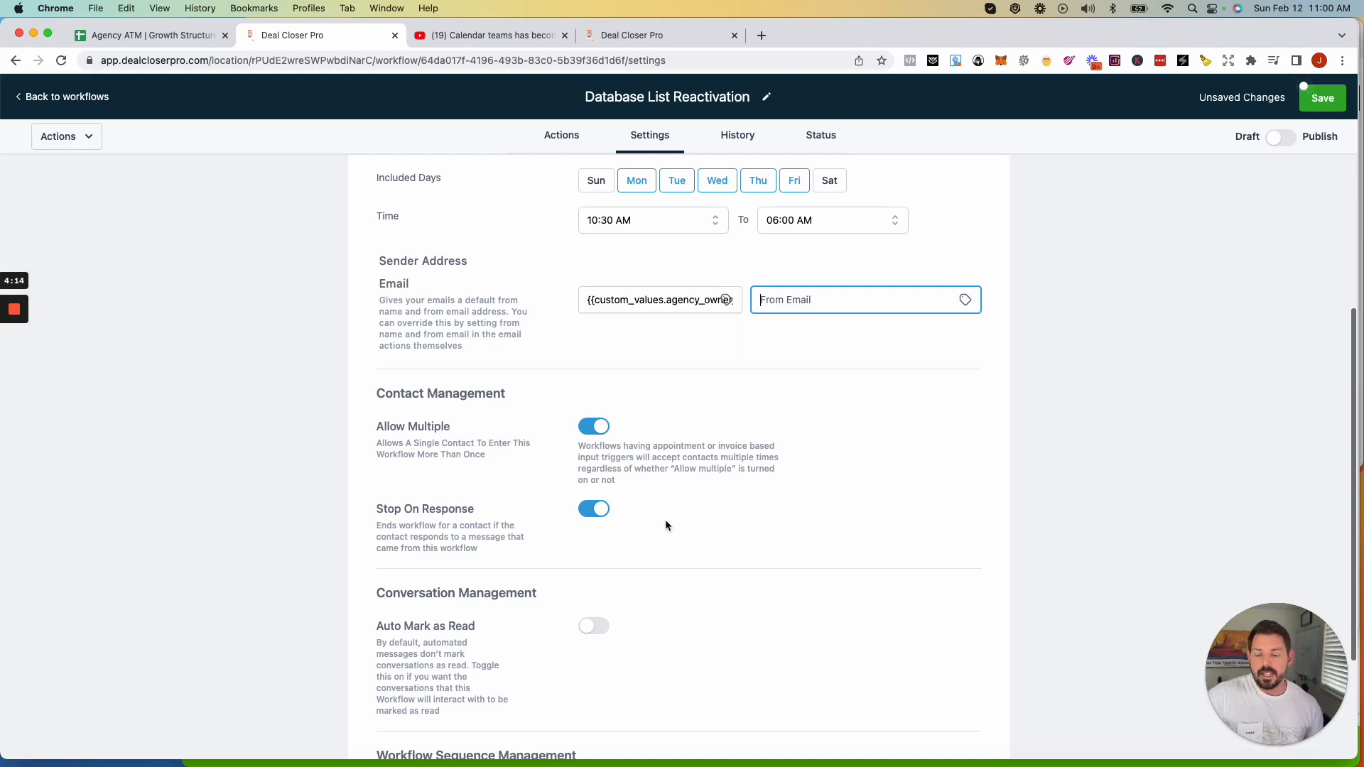
Review the workflow's Stop On Response, Auto Mark as Read and Event Start Date settings.
click(599, 511)
click(593, 512)
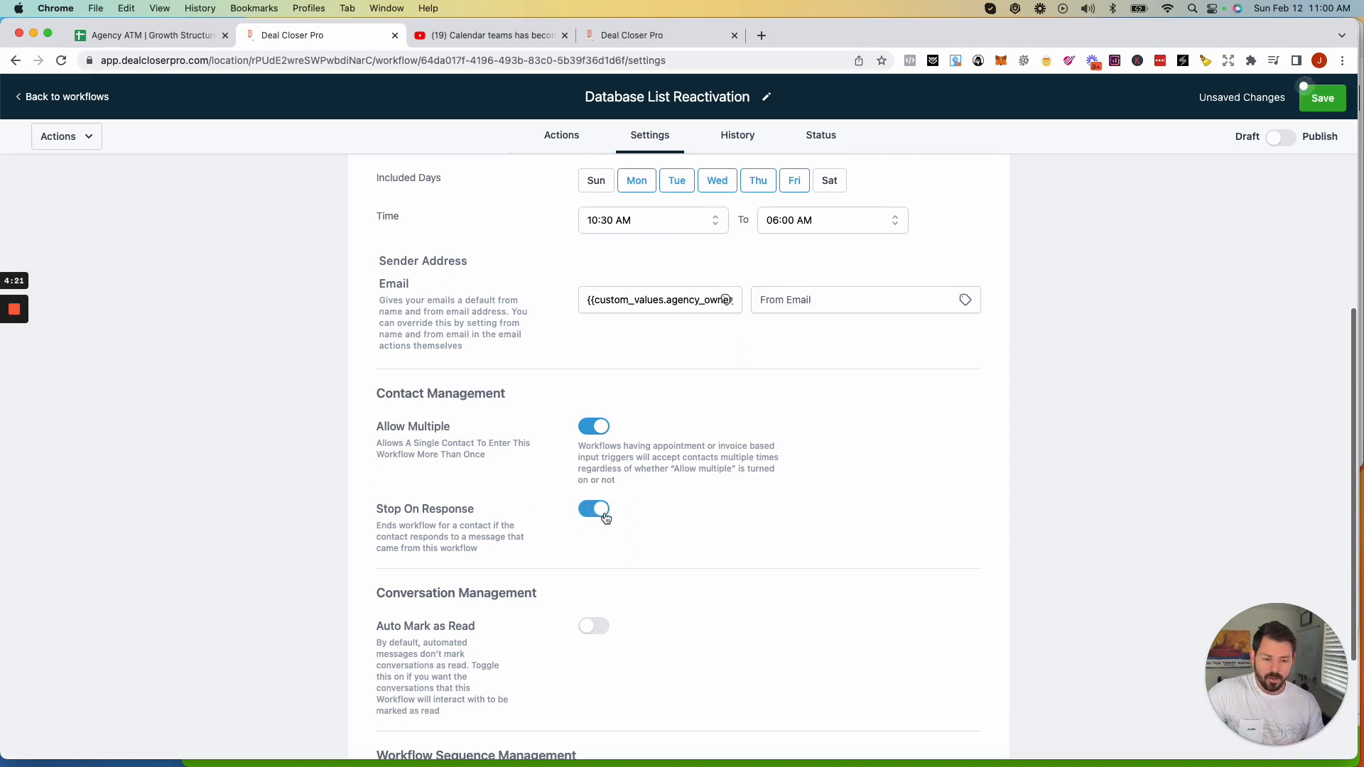
scroll(621, 507, down, 4)
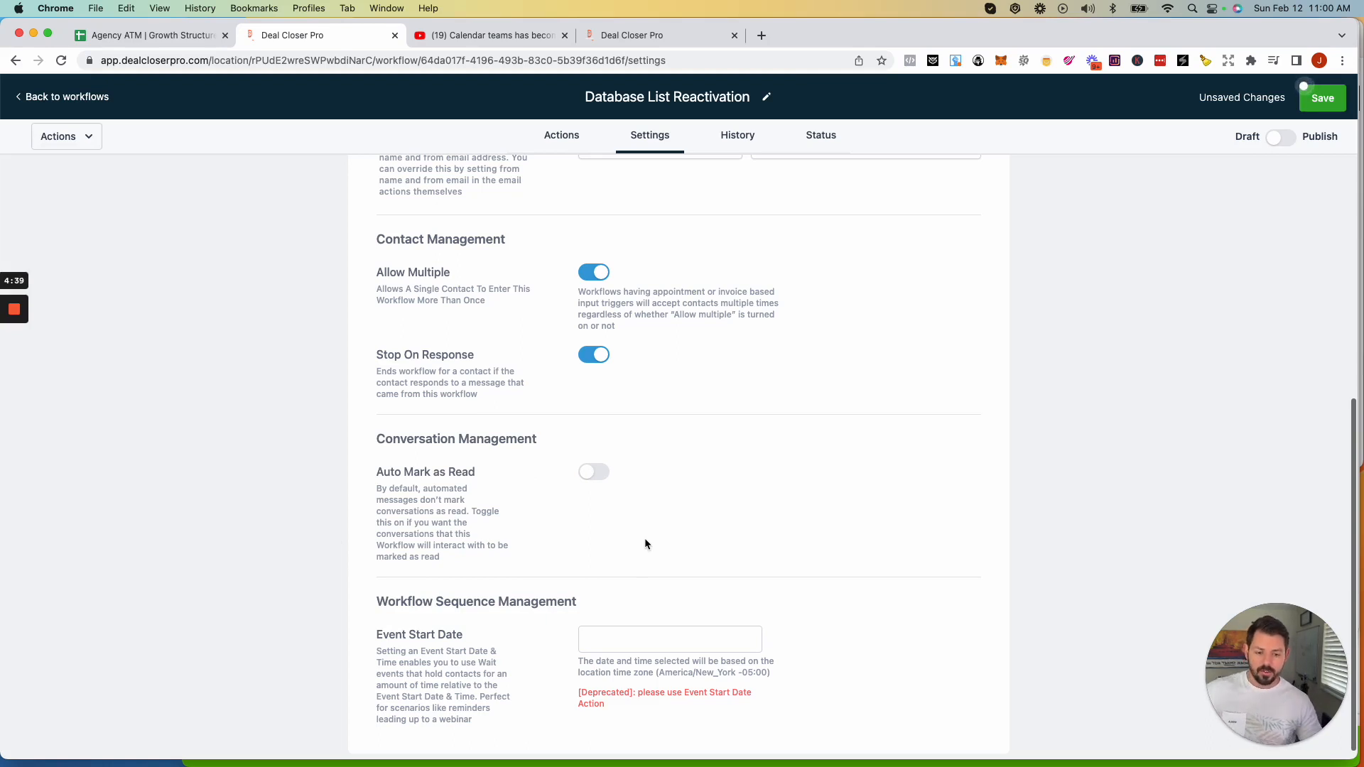
scroll(660, 592, down, 1)
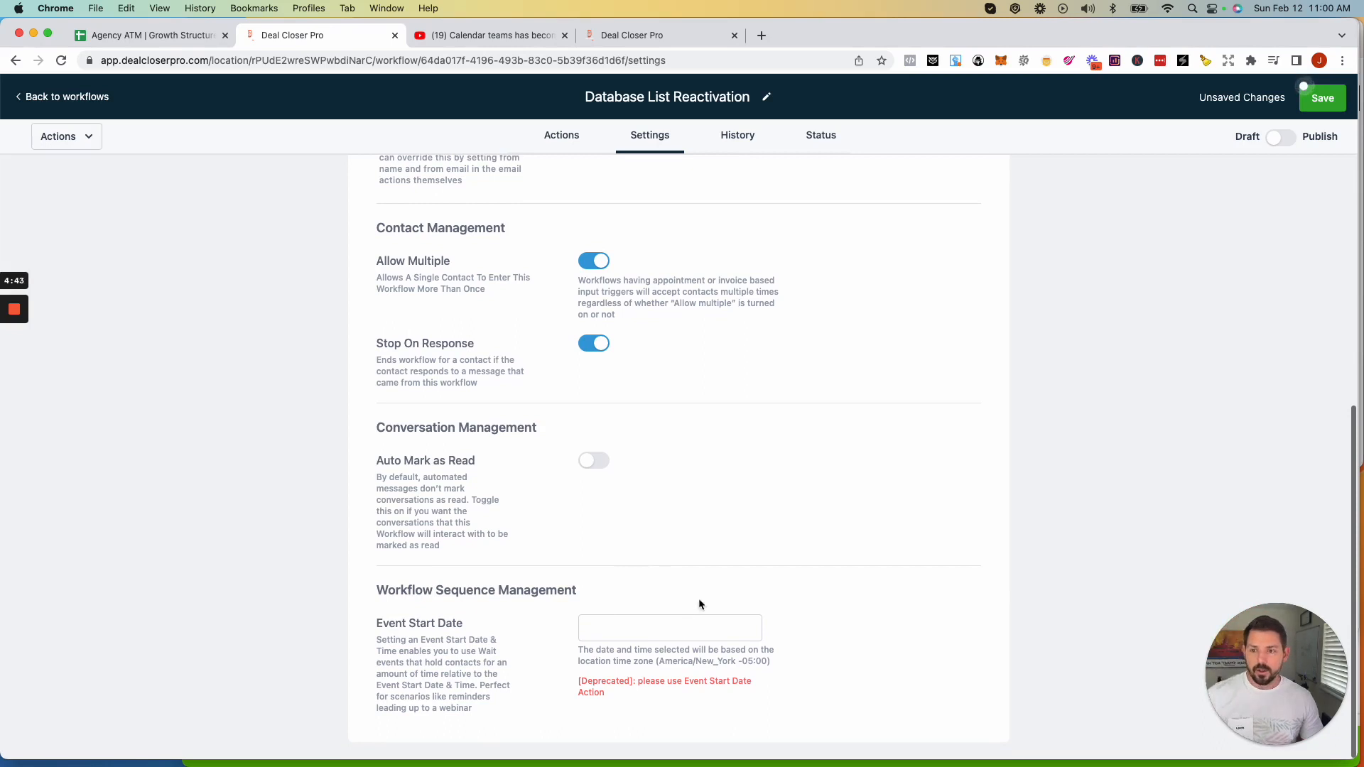
Return to the workflow's actions and open the Reactivate Past Leads Offer SMS to examine its first name and niche focus placeholders.
click(558, 140)
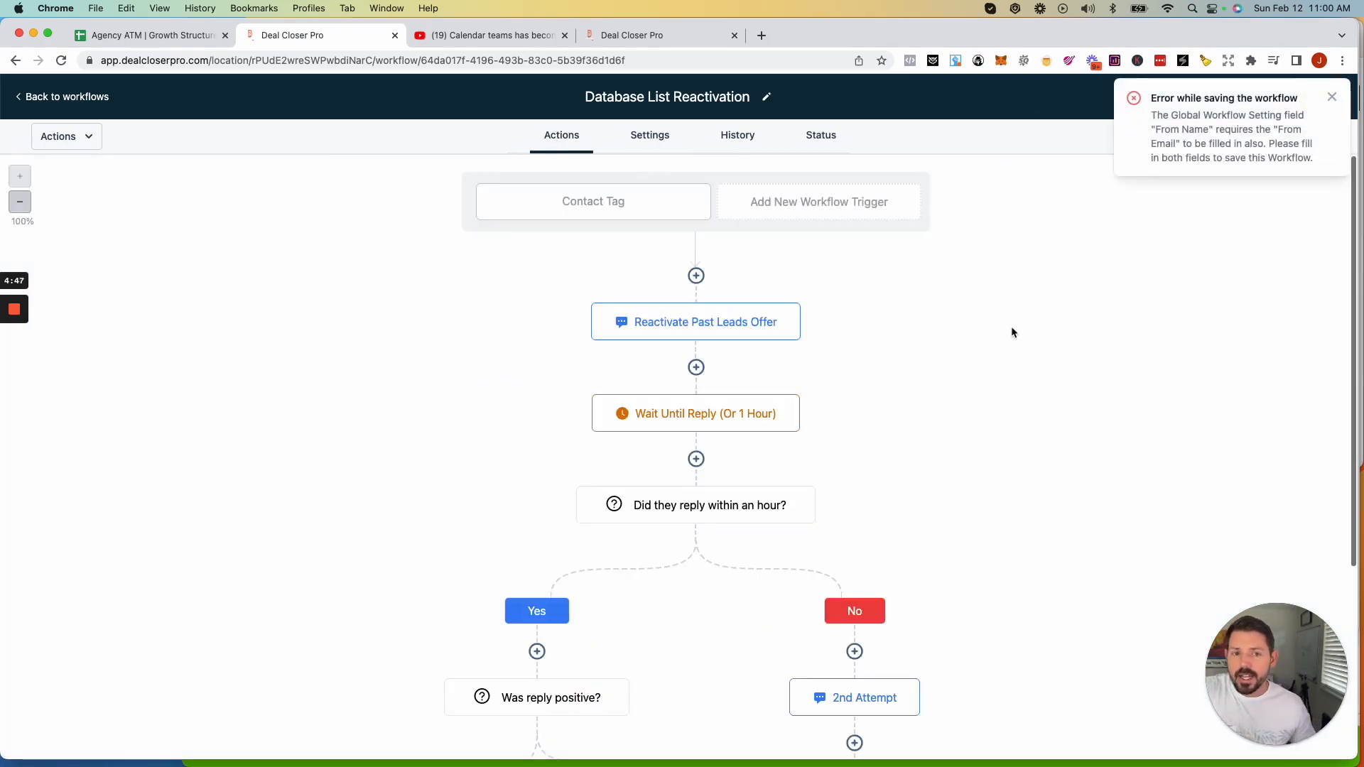
click(1331, 97)
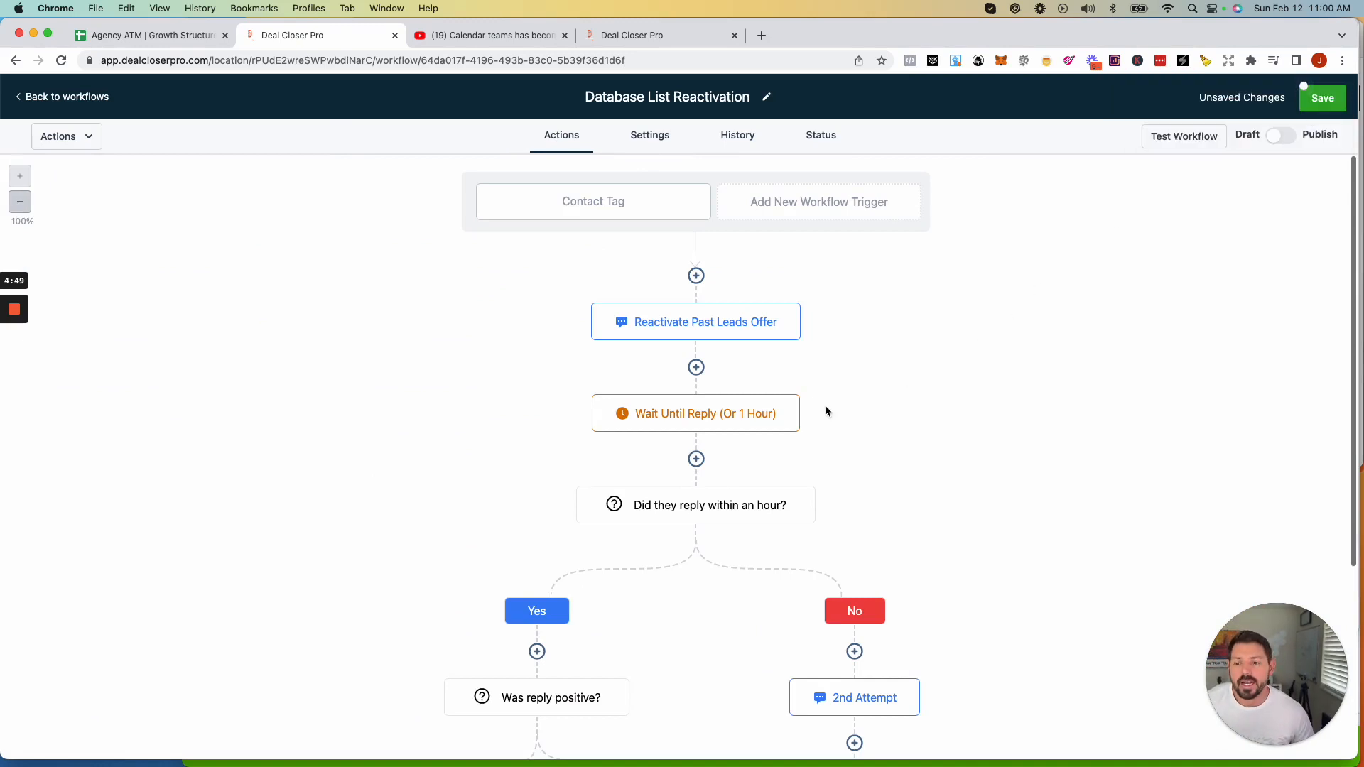
scroll(799, 402, down, 1)
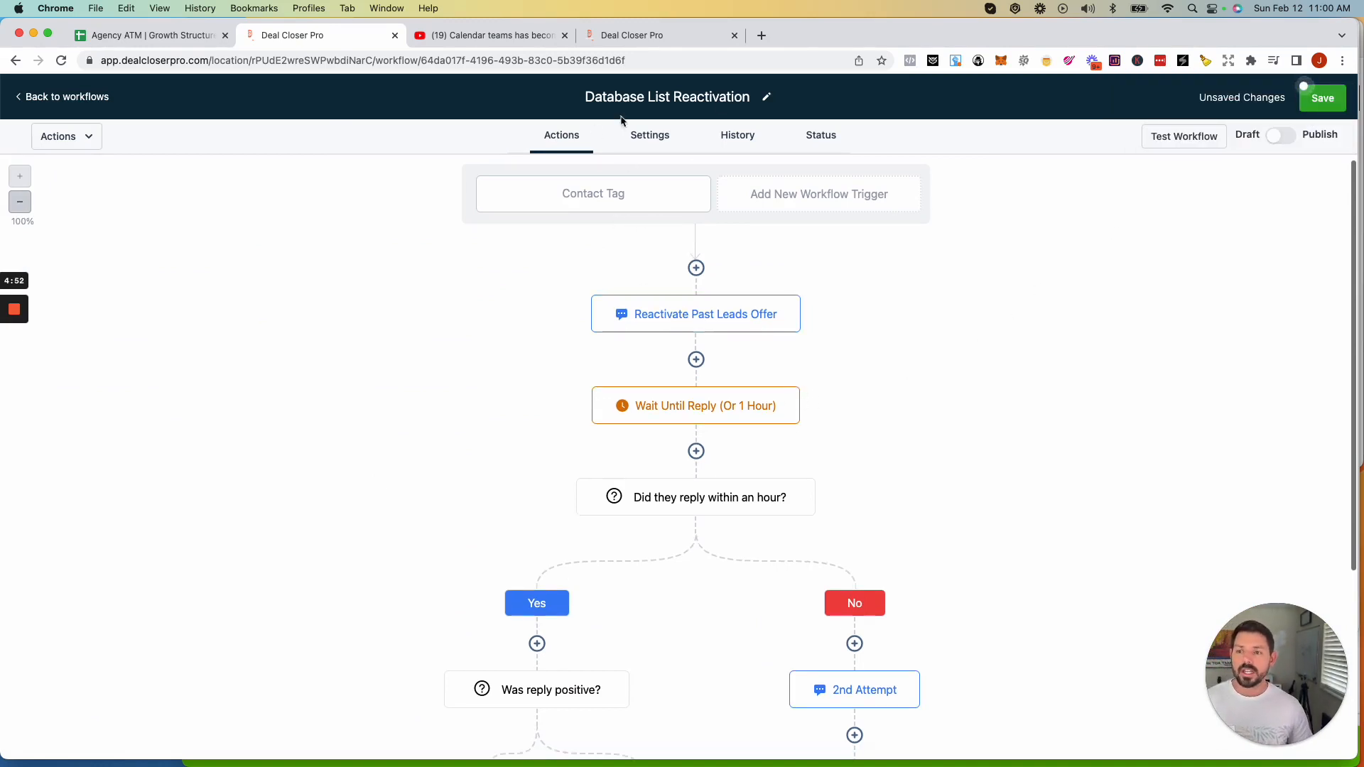
click(695, 312)
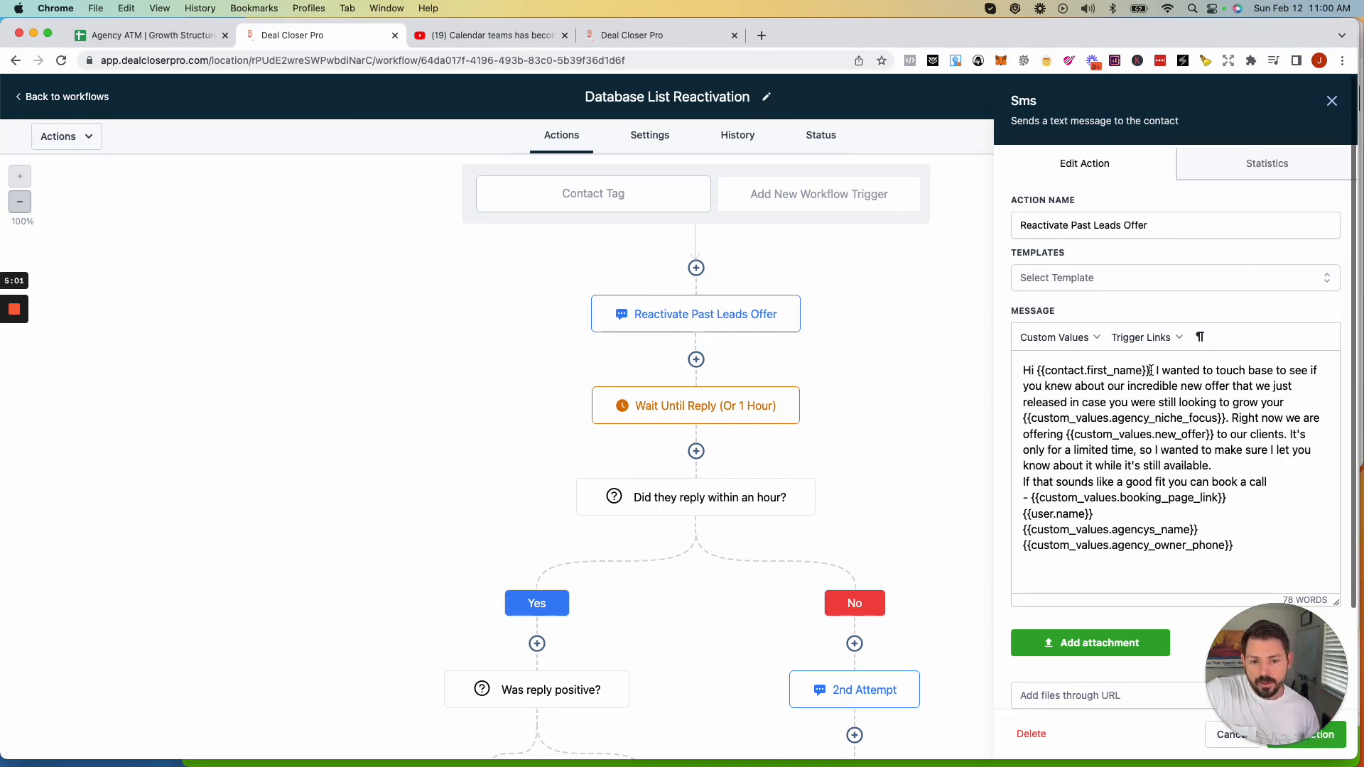
drag(1151, 370, 1035, 370)
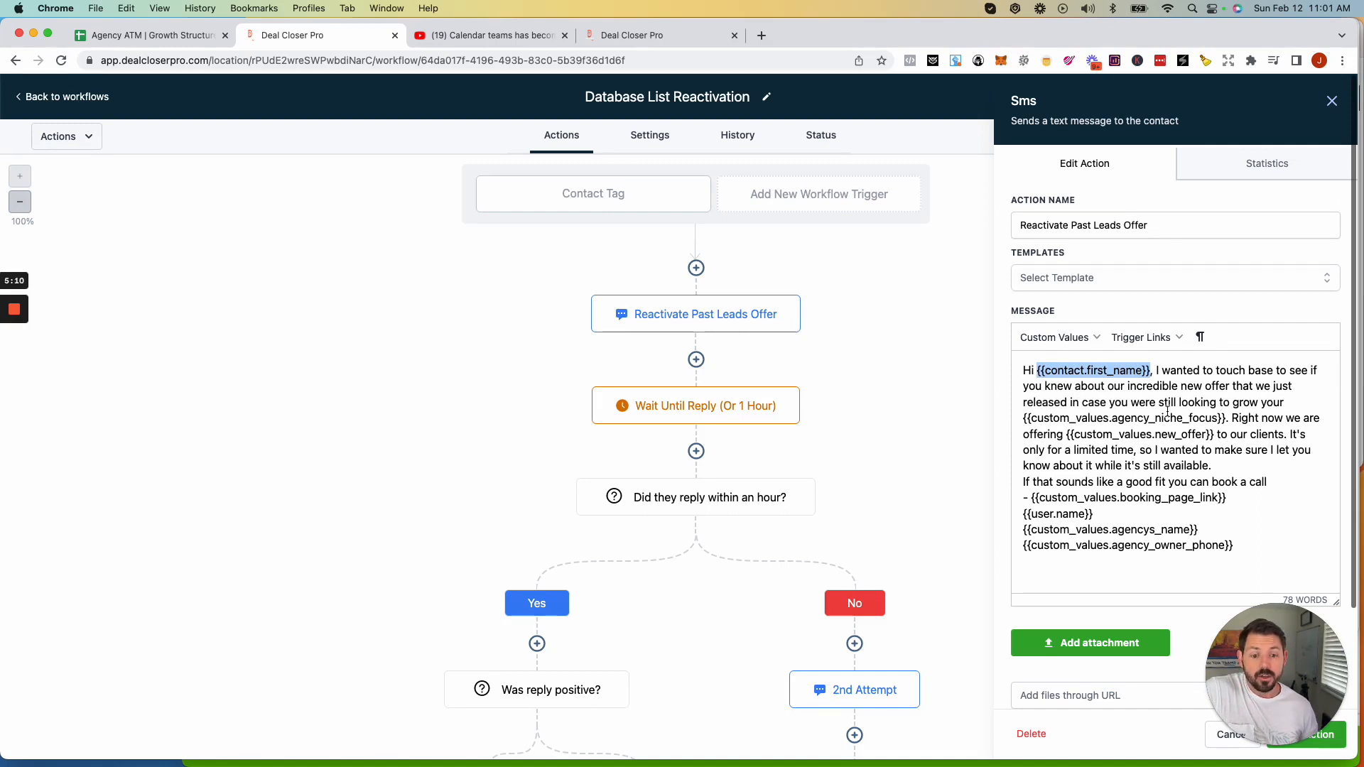
click(1026, 419)
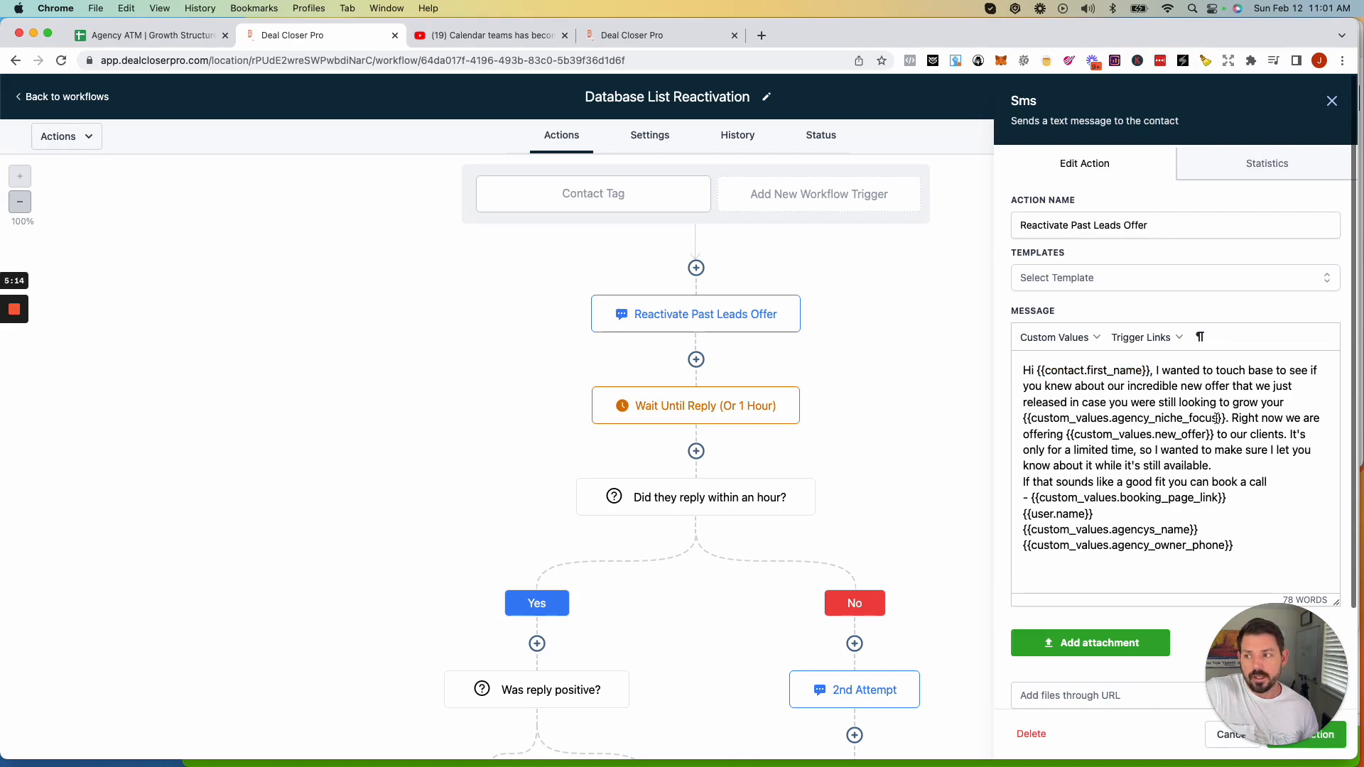
Look up the Agency Niche Focus entry and its value in the custom values list.
click(675, 38)
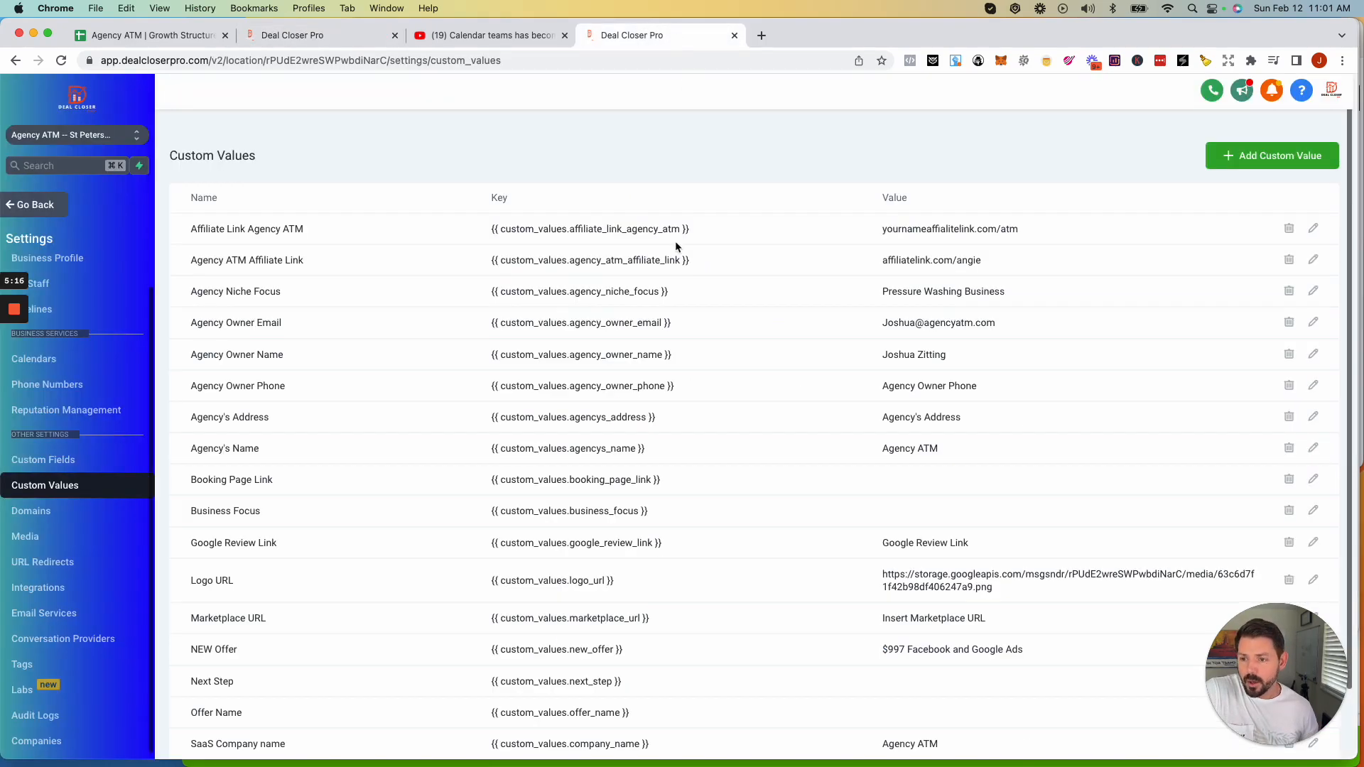
scroll(676, 240, down, 2)
drag(192, 236, 294, 240)
drag(880, 237, 1023, 241)
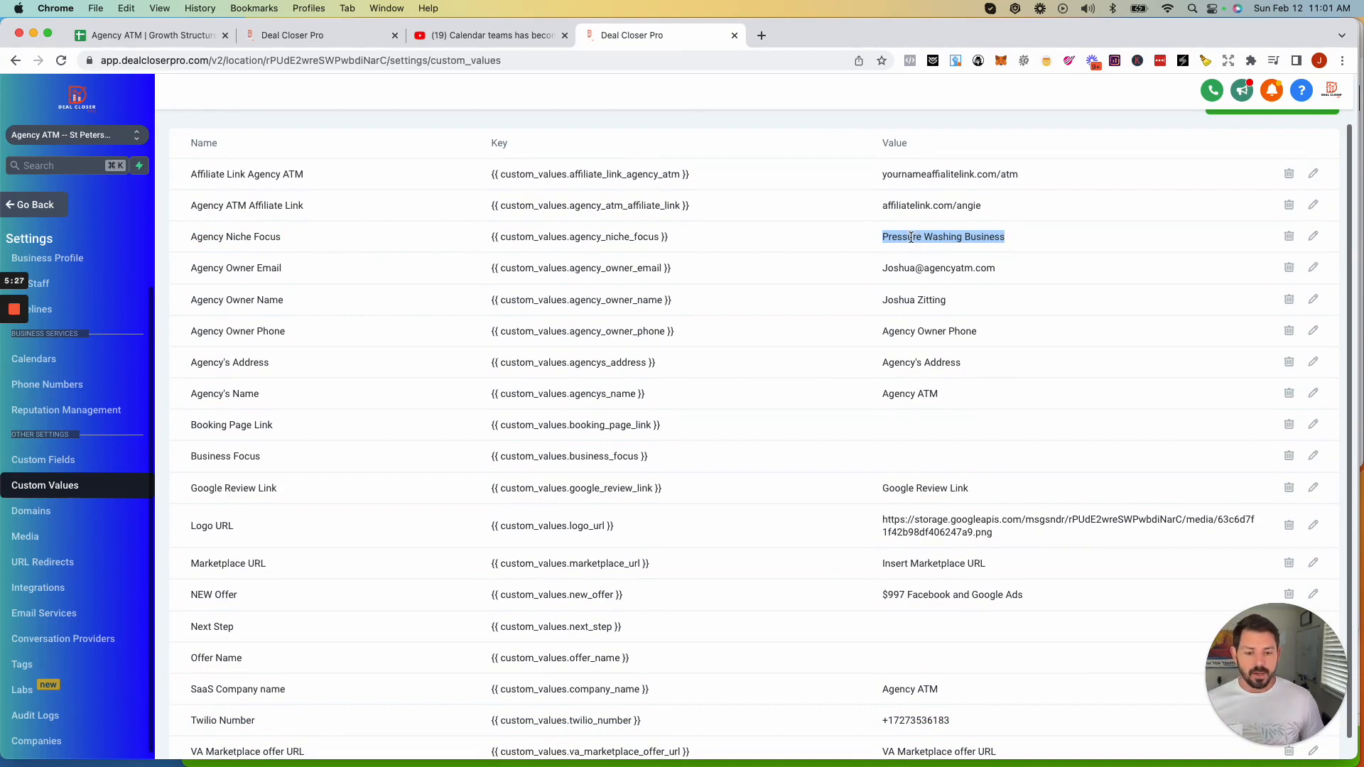
click(879, 242)
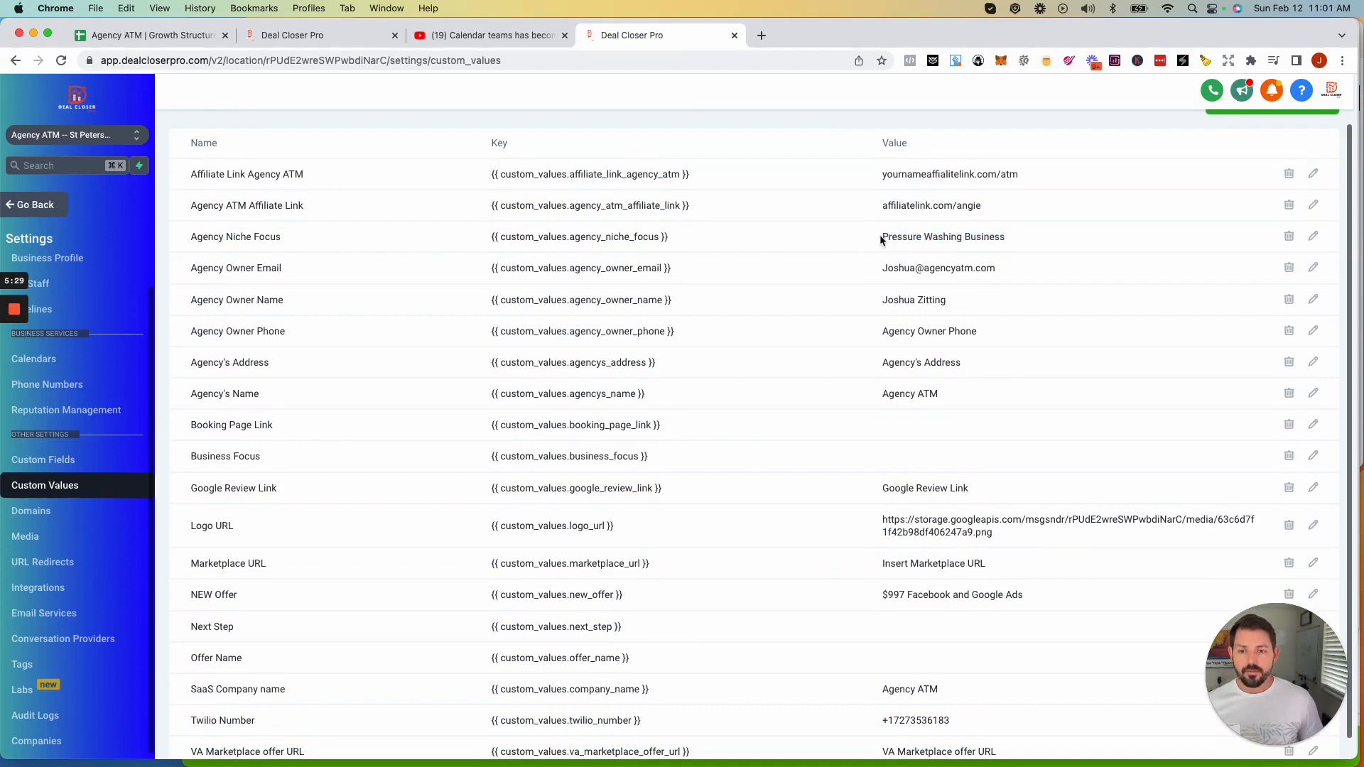
drag(881, 242, 1077, 246)
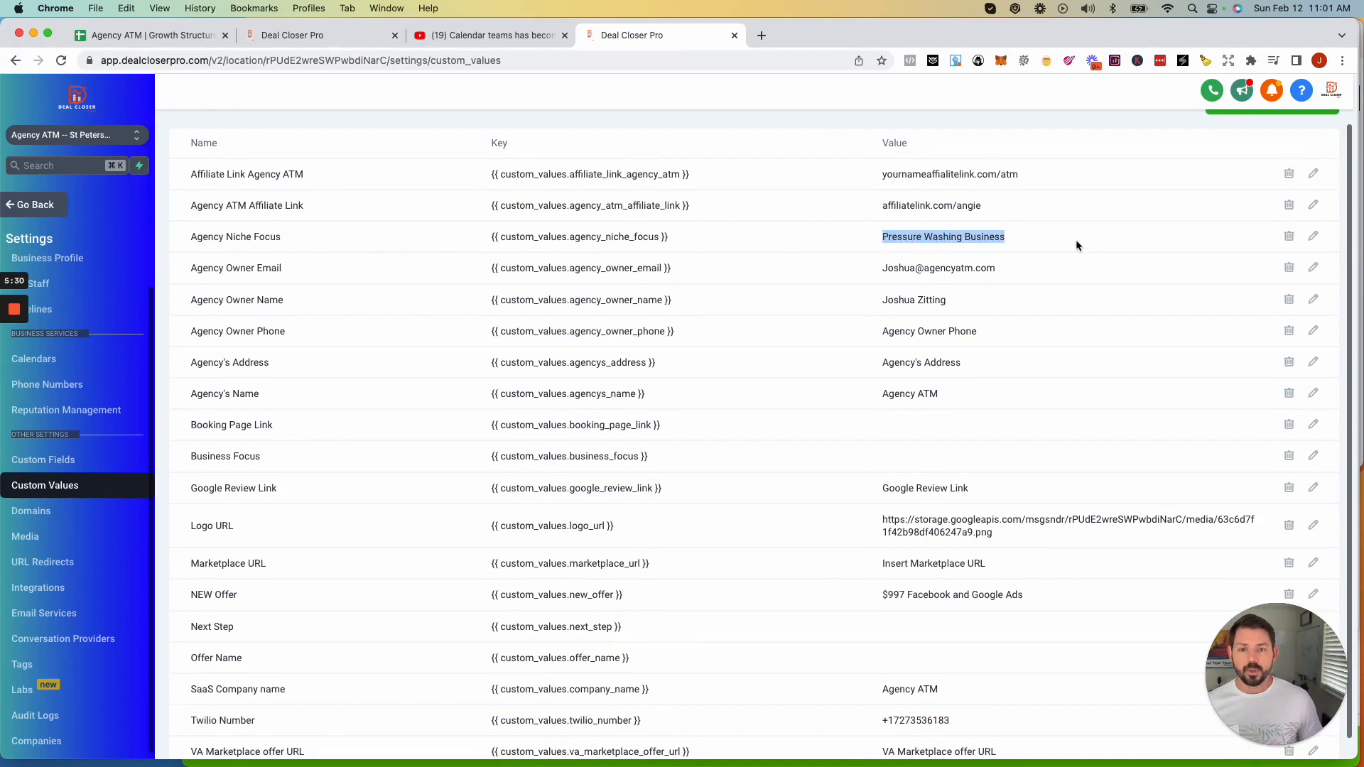
Reread the SMS message up to its new offer placeholder and look up the NEW Offer custom value.
click(278, 41)
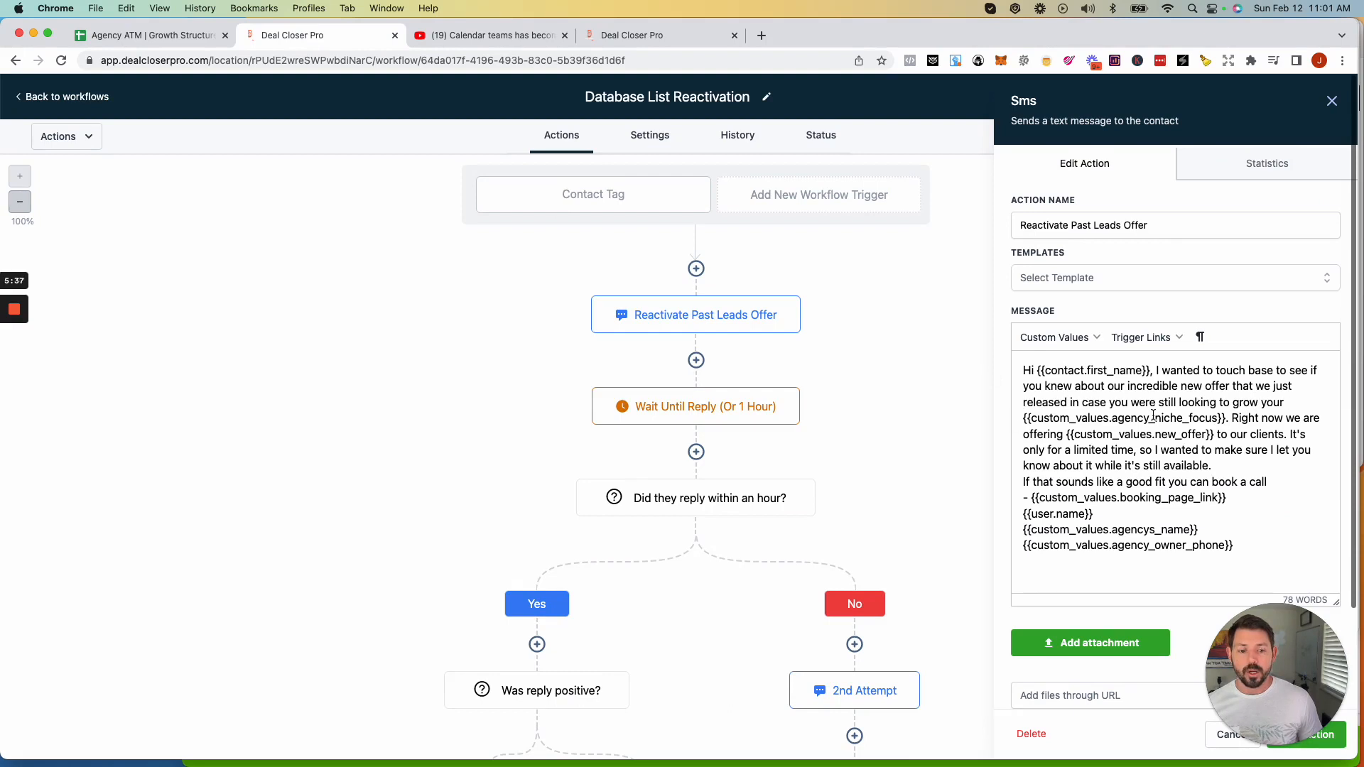
scroll(1222, 418, down, 1)
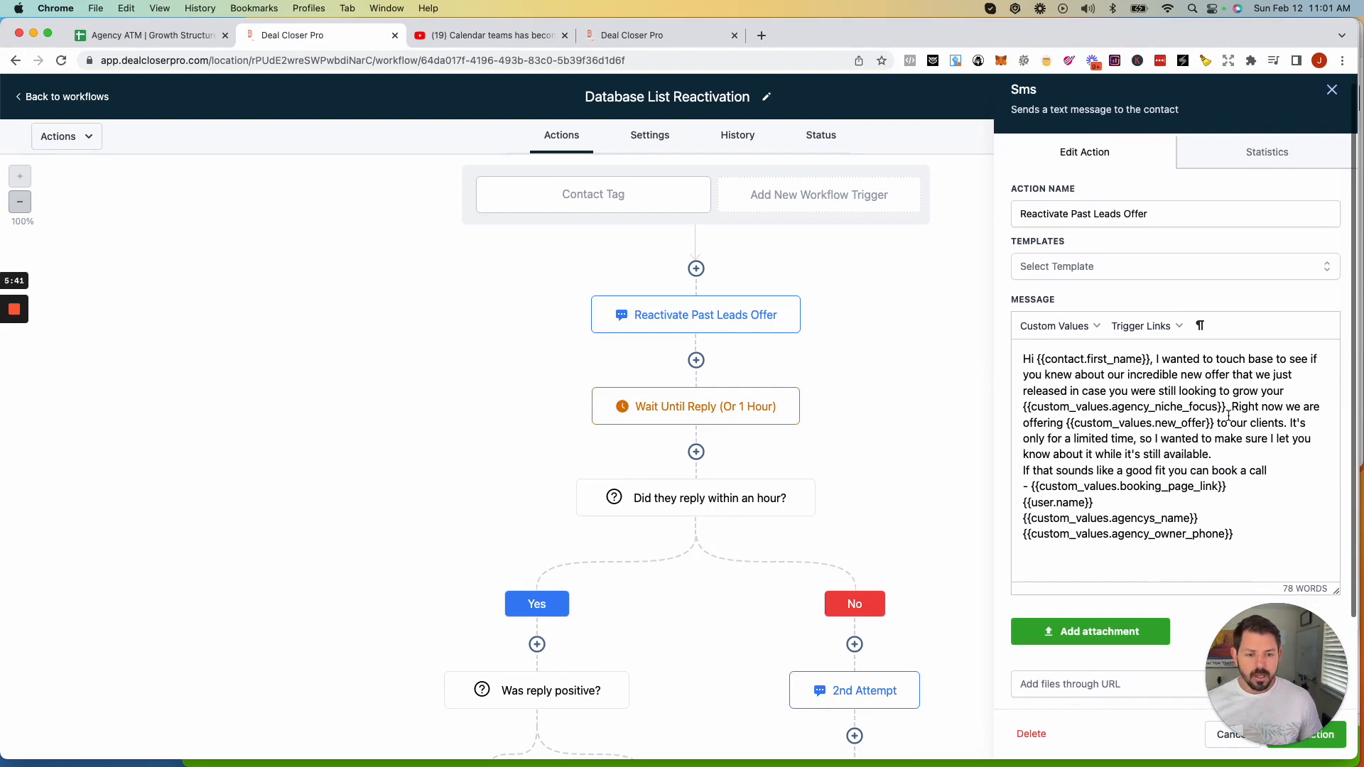
scroll(1220, 410, down, 1)
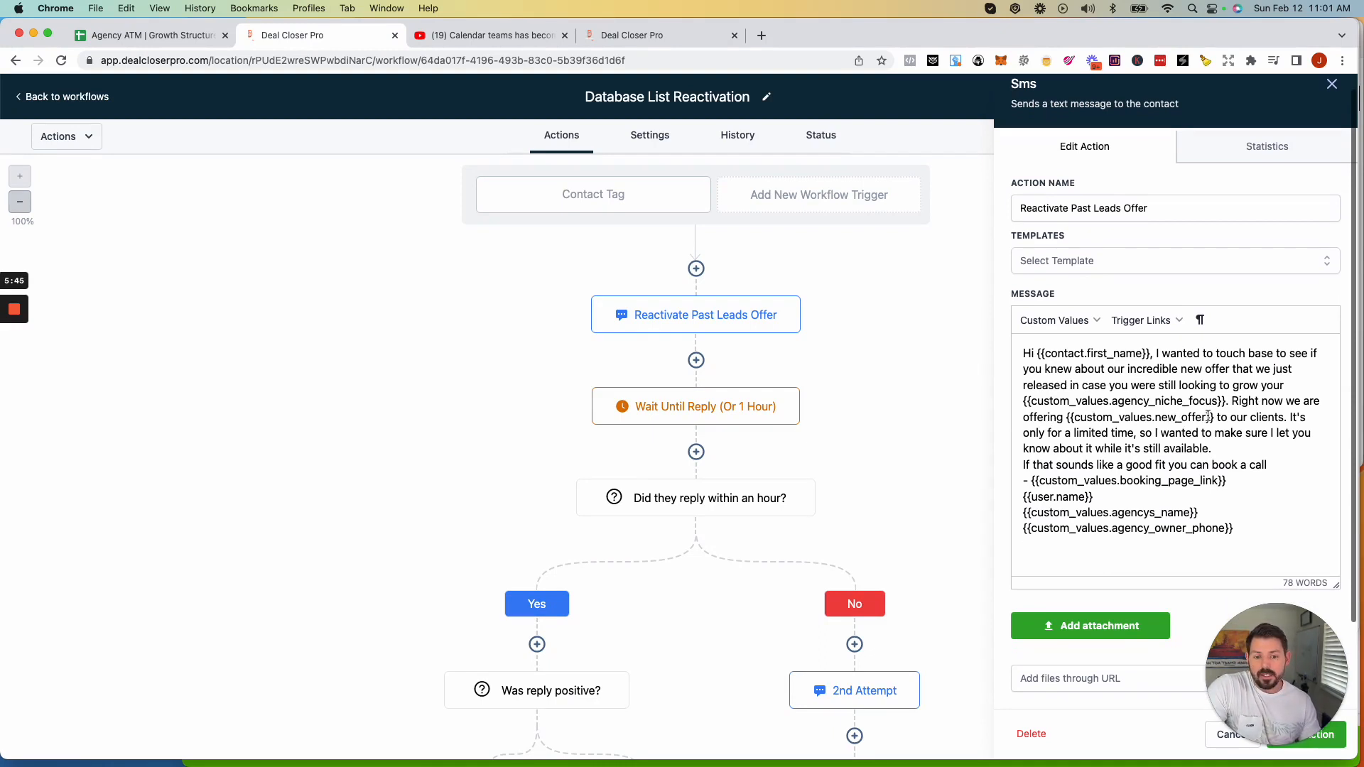
click(649, 37)
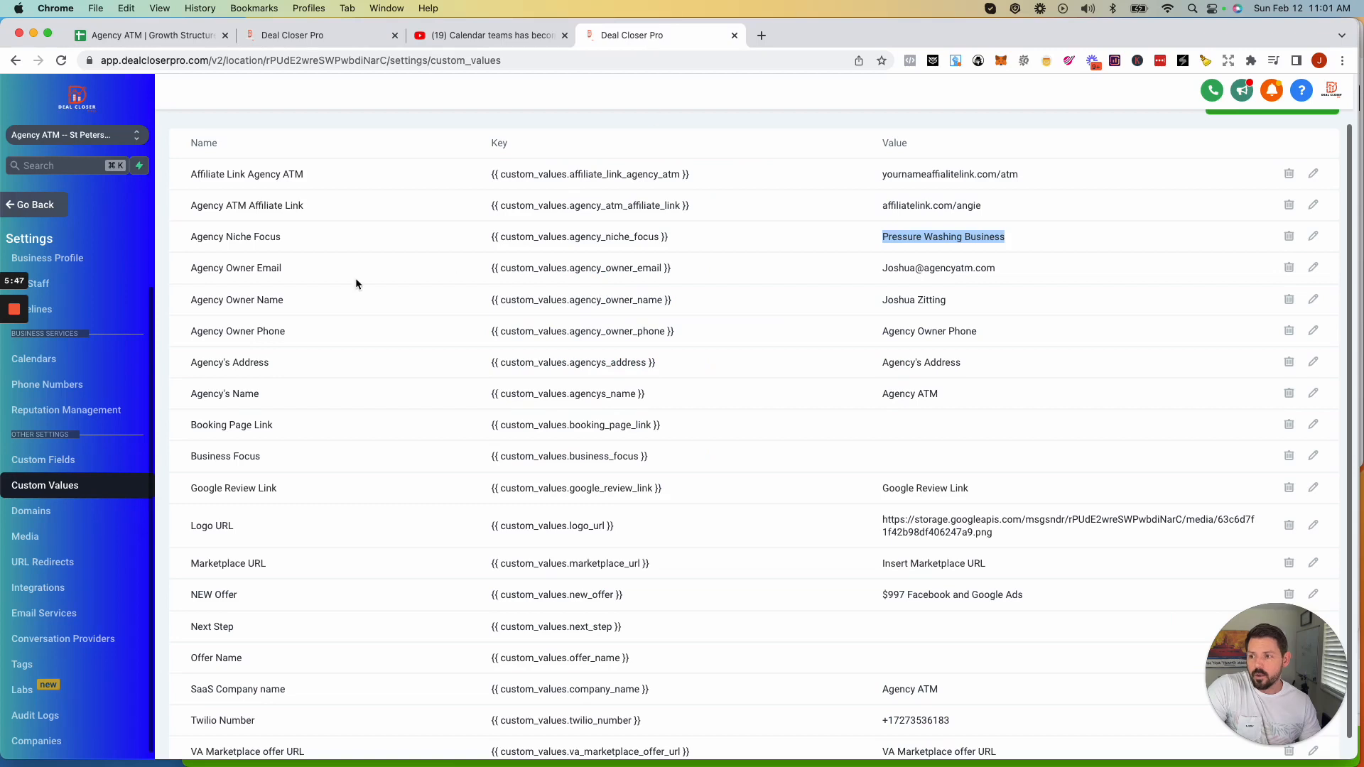
scroll(355, 279, up, 1)
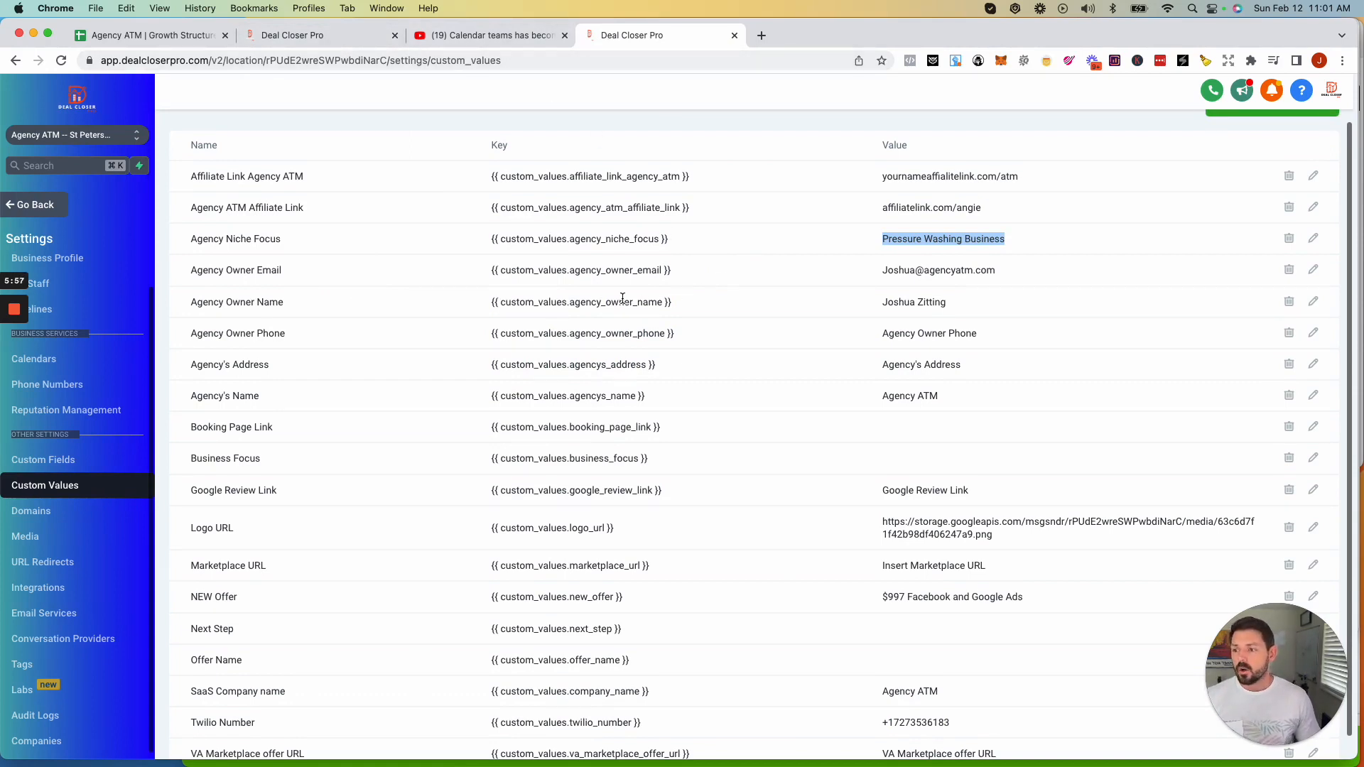
scroll(285, 467, down, 1)
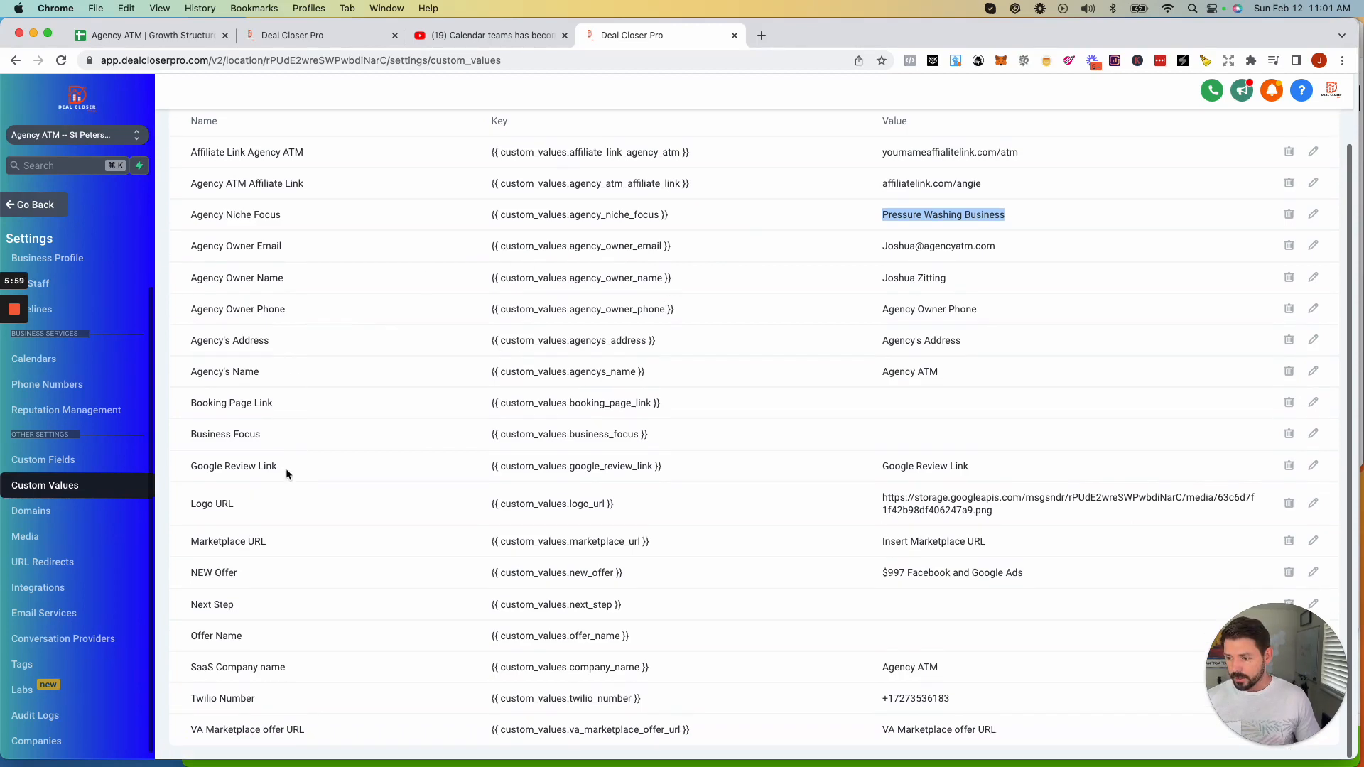
double_click(194, 572)
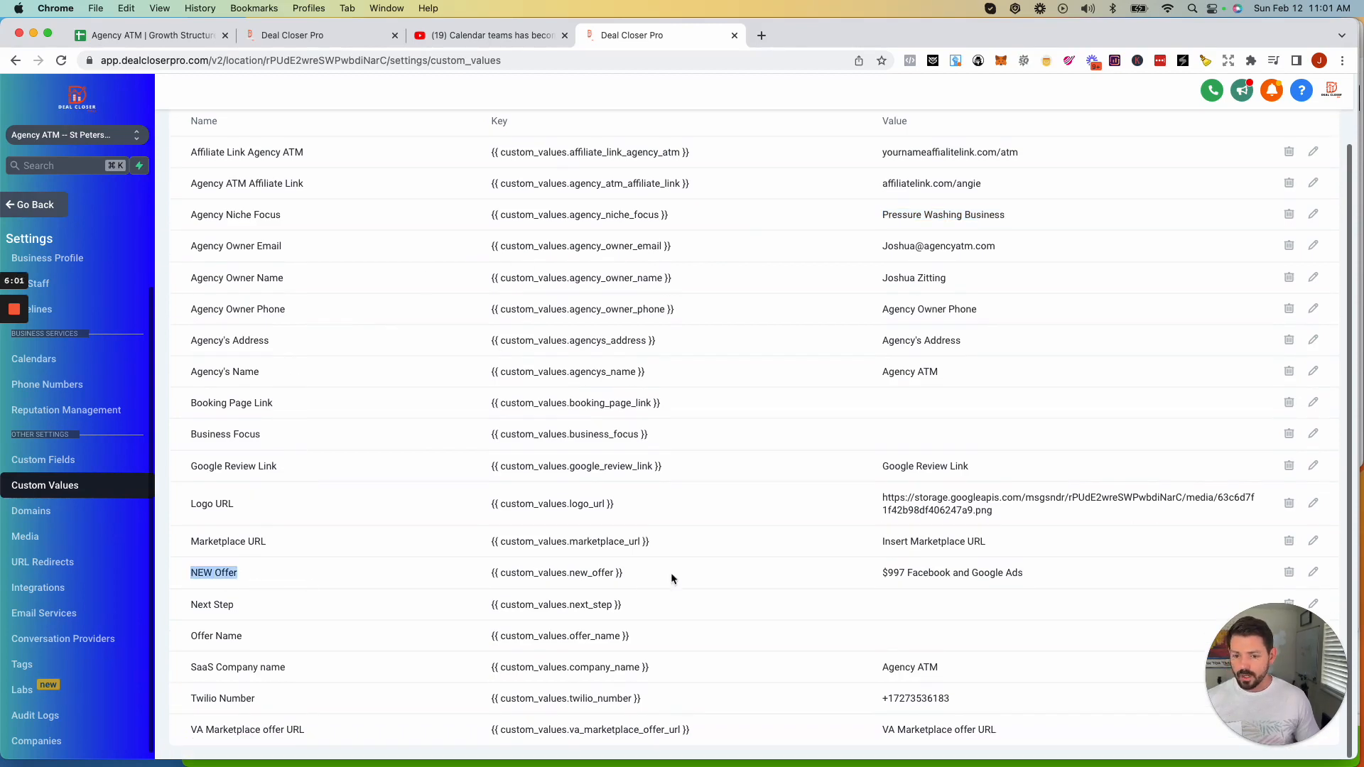
drag(879, 572, 1052, 578)
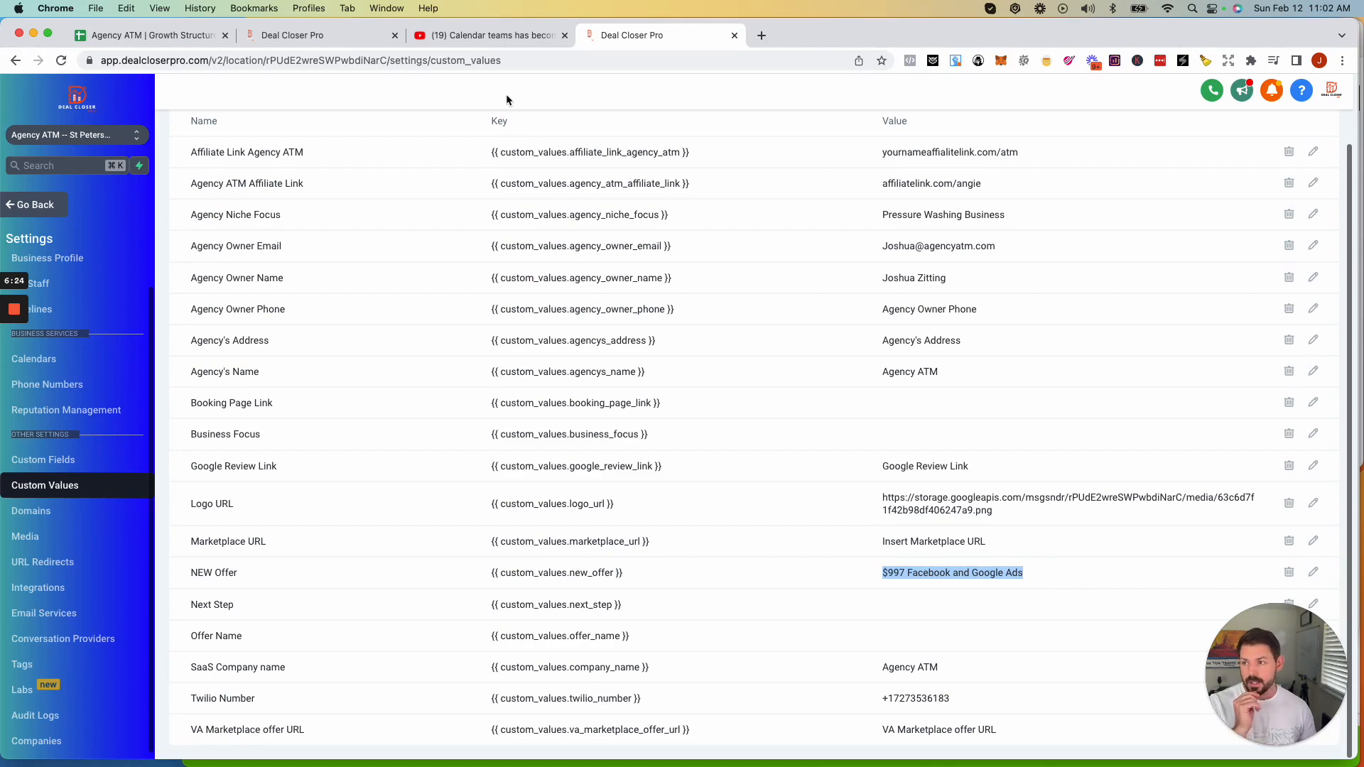
Examine the new offer and booking page link placeholders in the SMS and look up the Booking Page Link custom value.
click(334, 36)
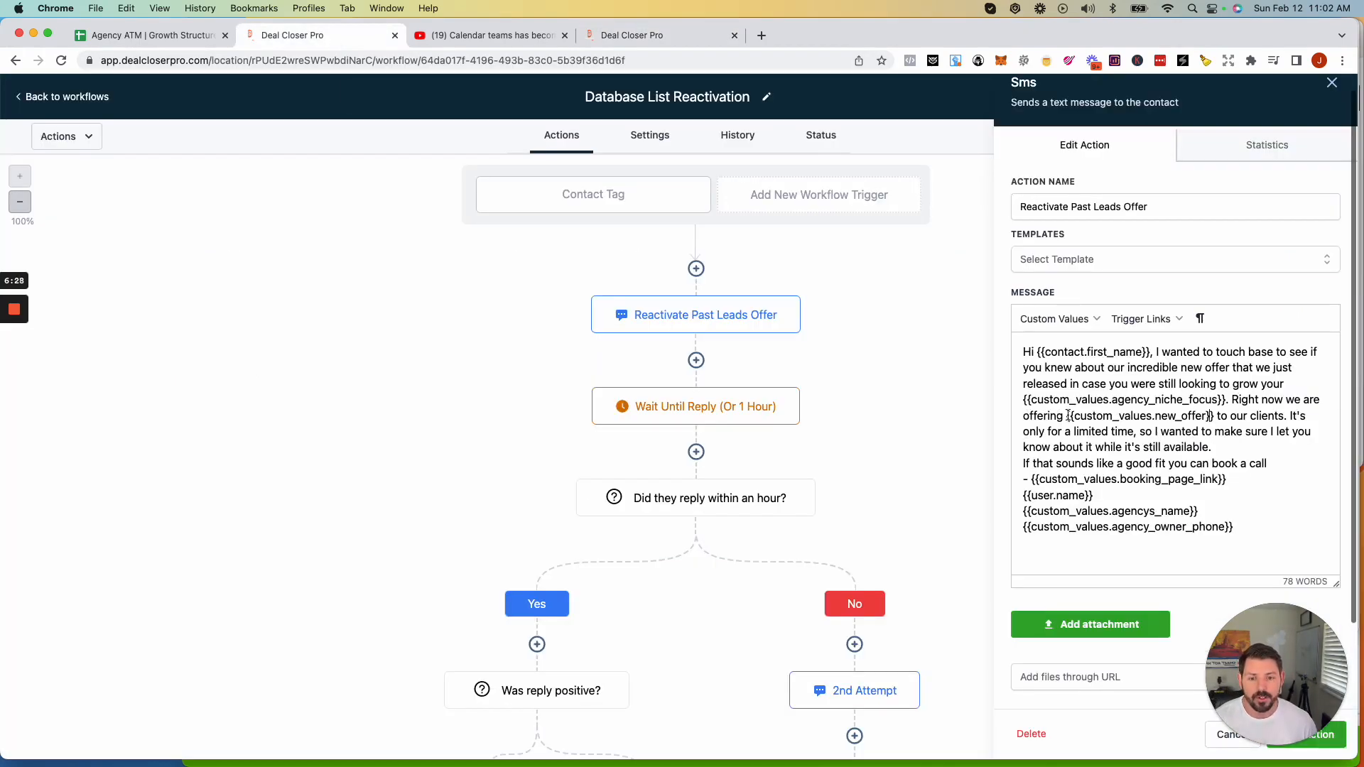
drag(1066, 416, 1217, 418)
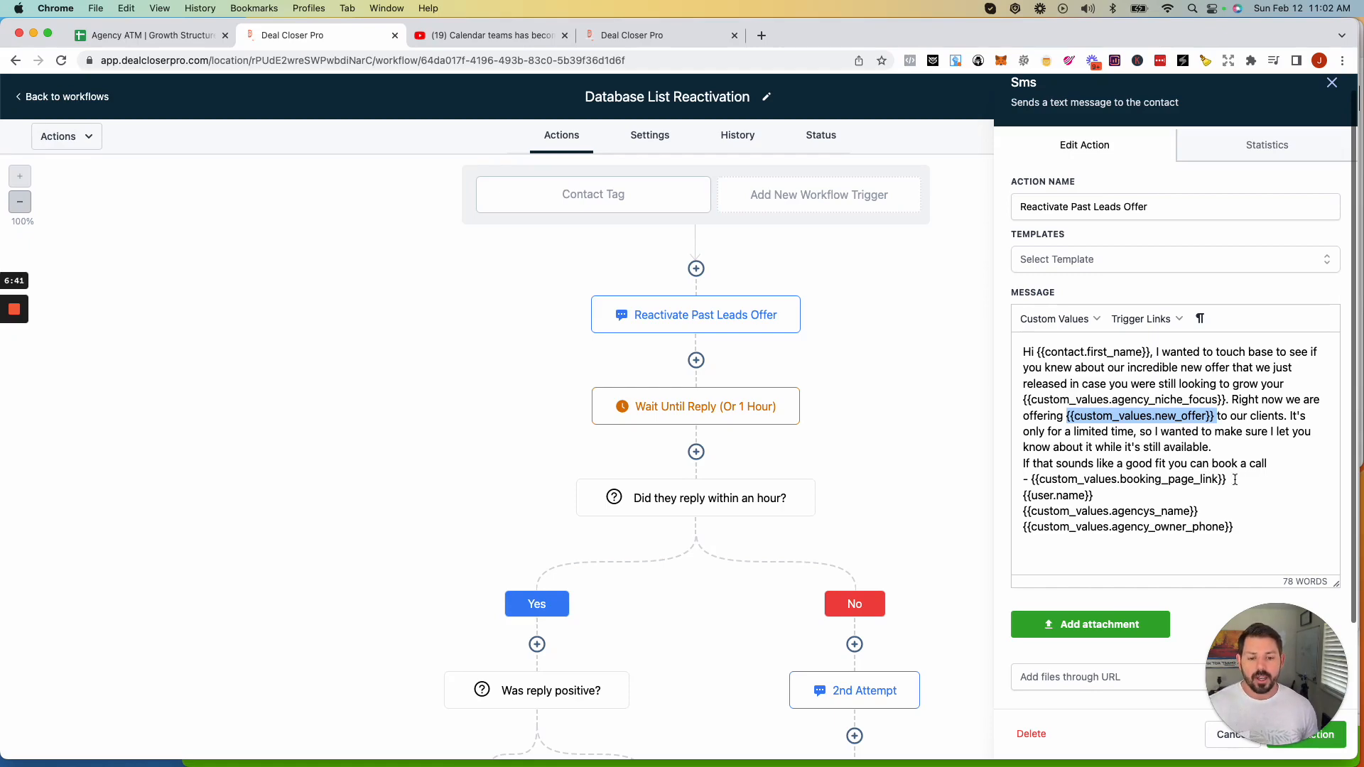
drag(1234, 479, 1031, 479)
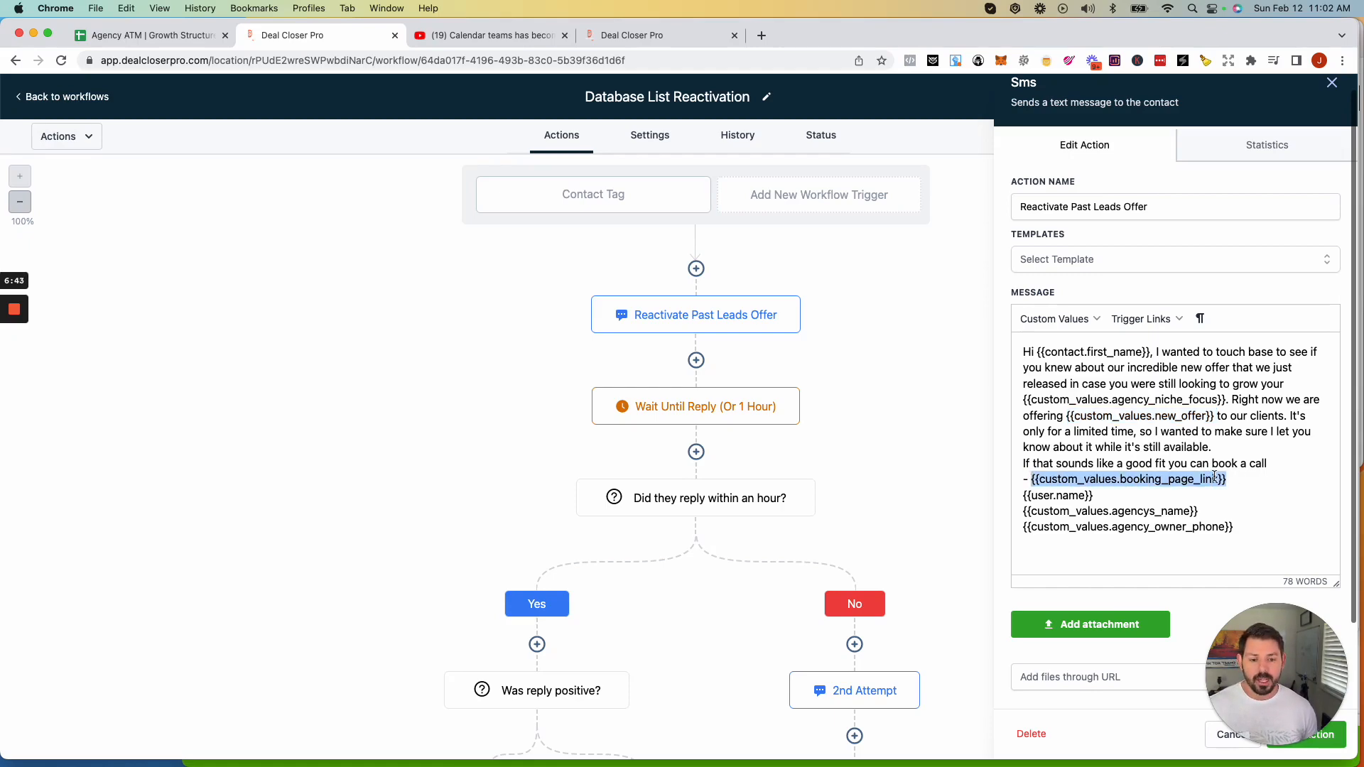
click(626, 40)
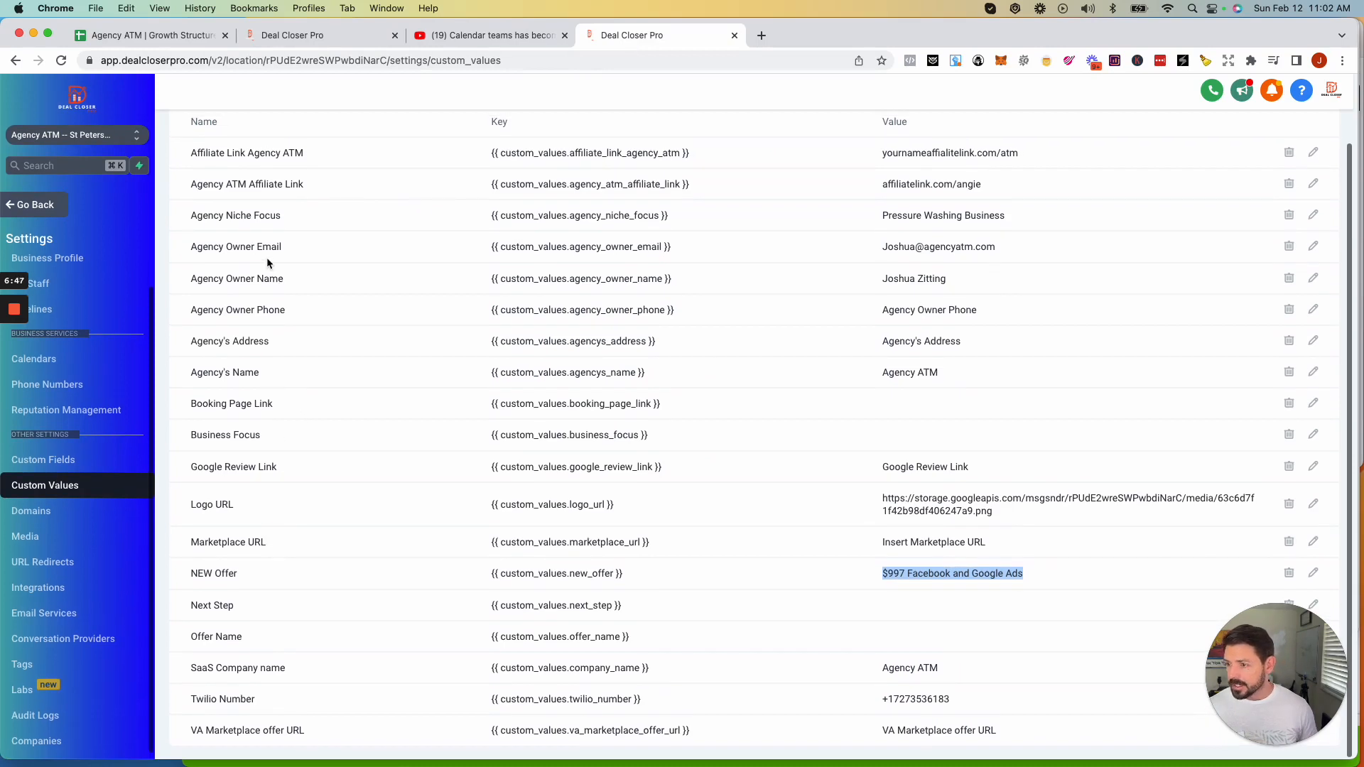
click(884, 407)
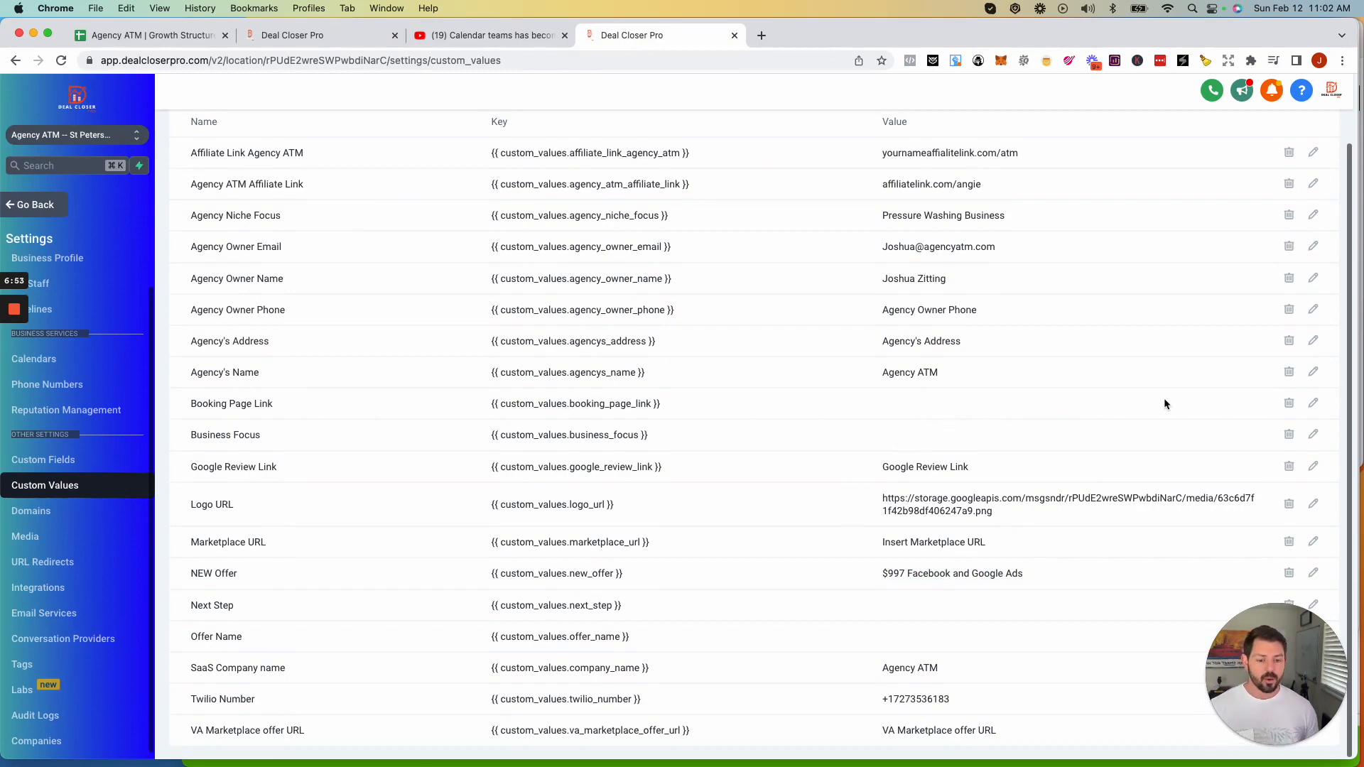
Review the user name and agency name placeholders in the SMS message's signature.
click(292, 35)
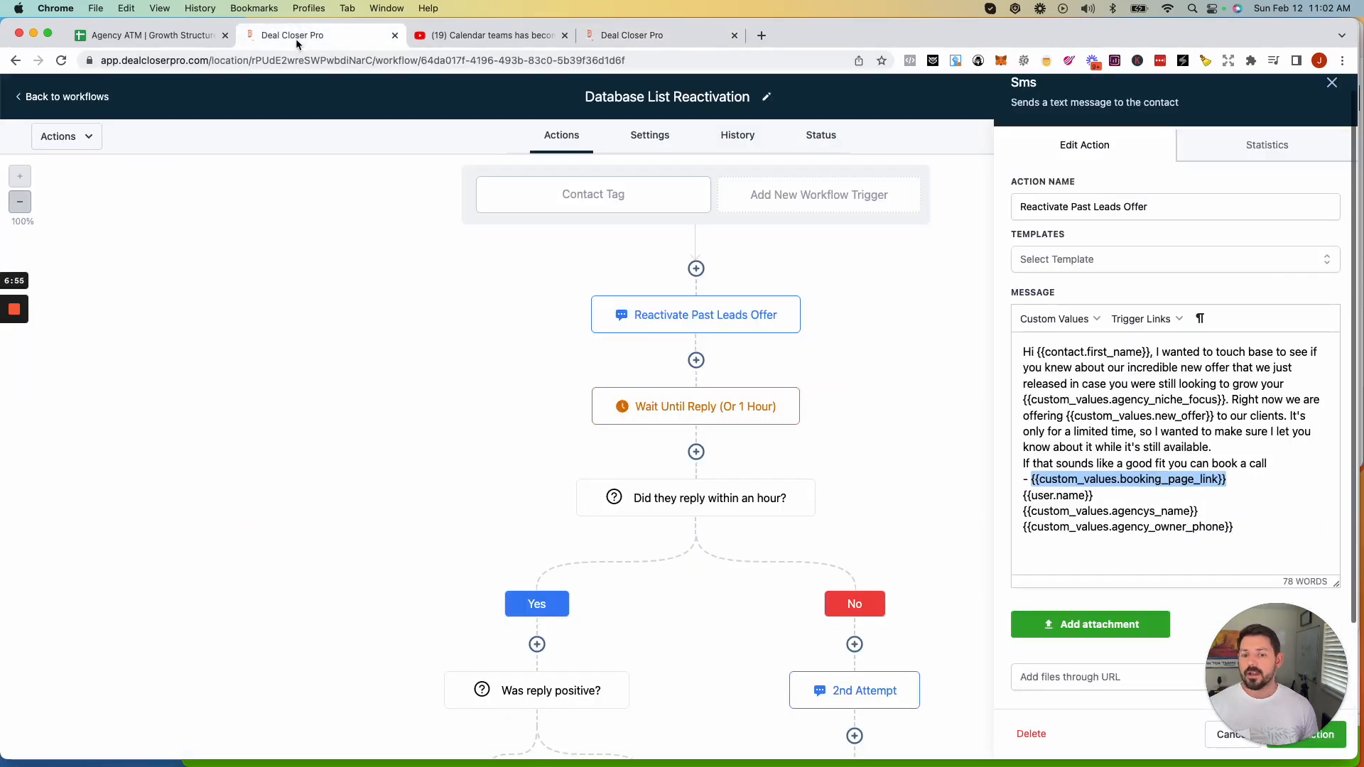
drag(1098, 496, 999, 497)
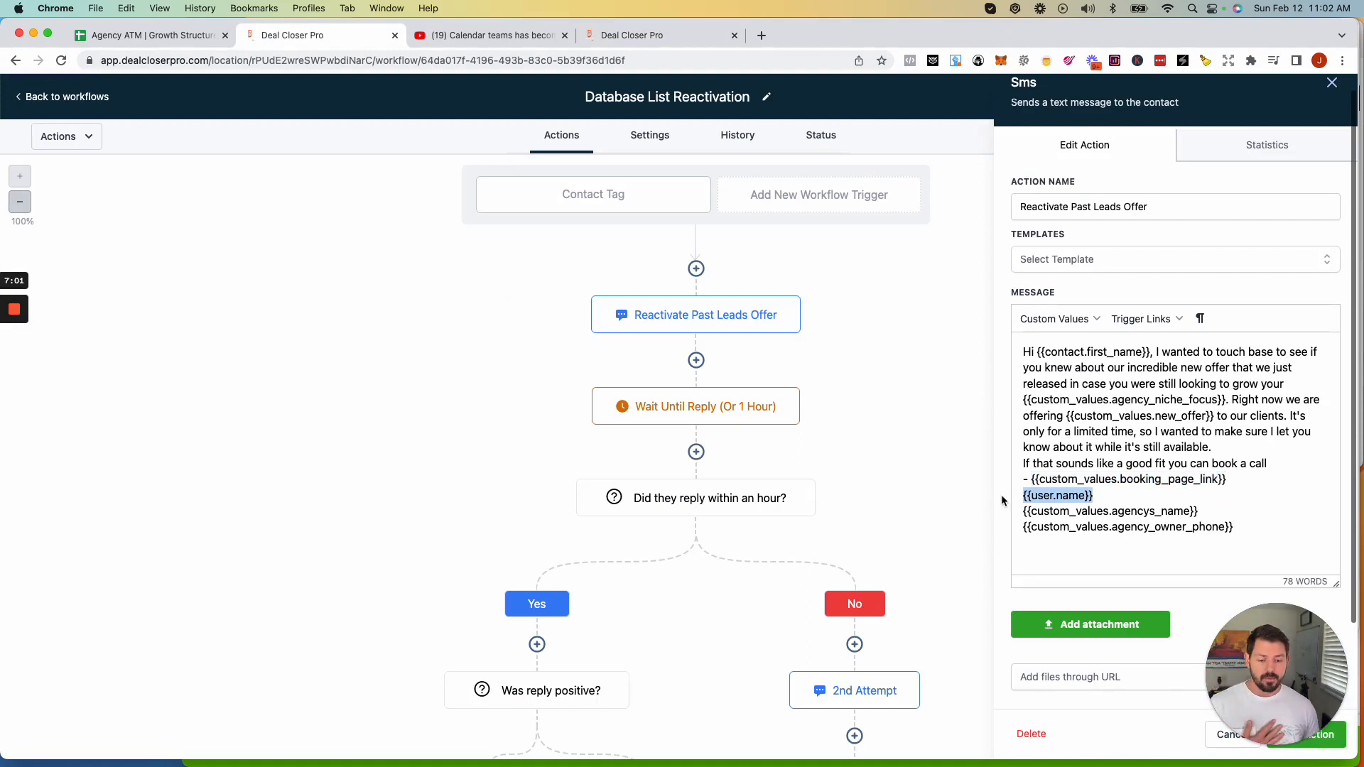
scroll(1108, 494, down, 1)
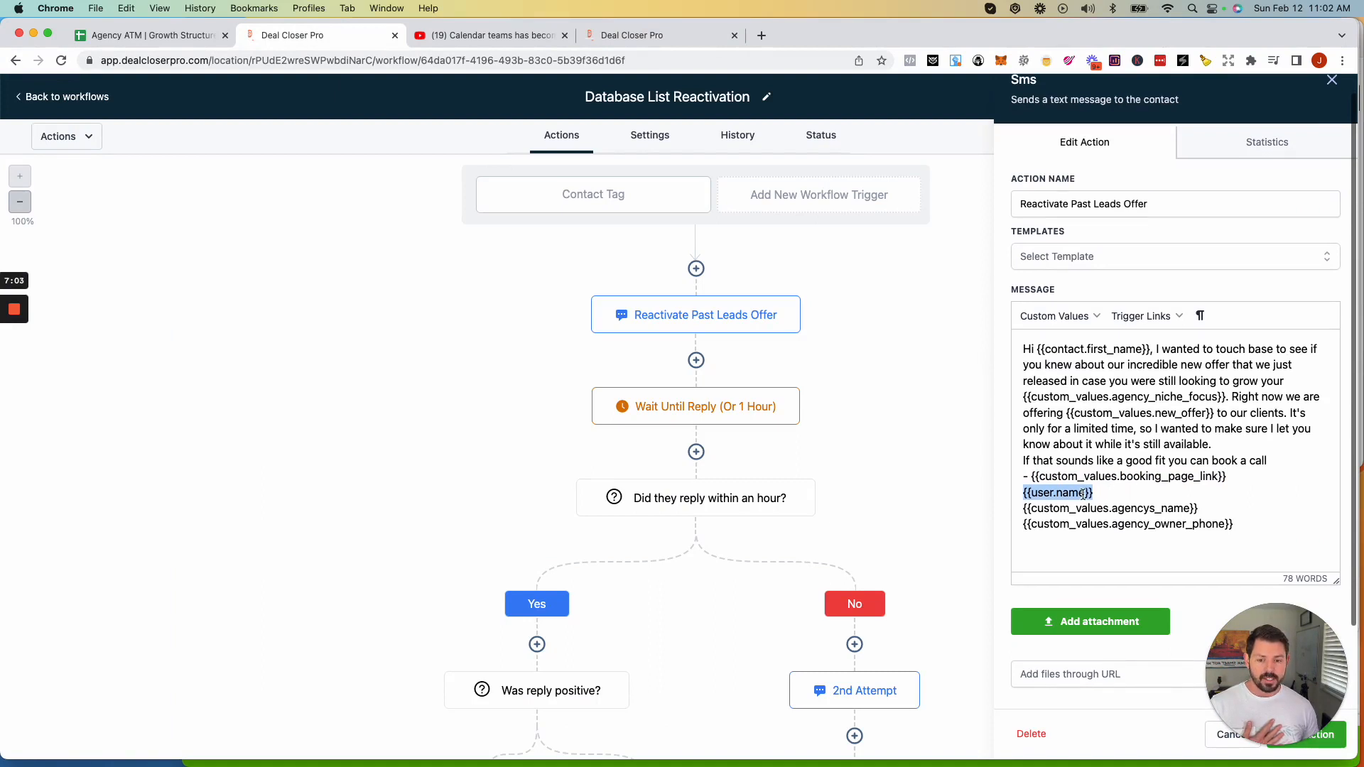
scroll(1041, 493, up, 1)
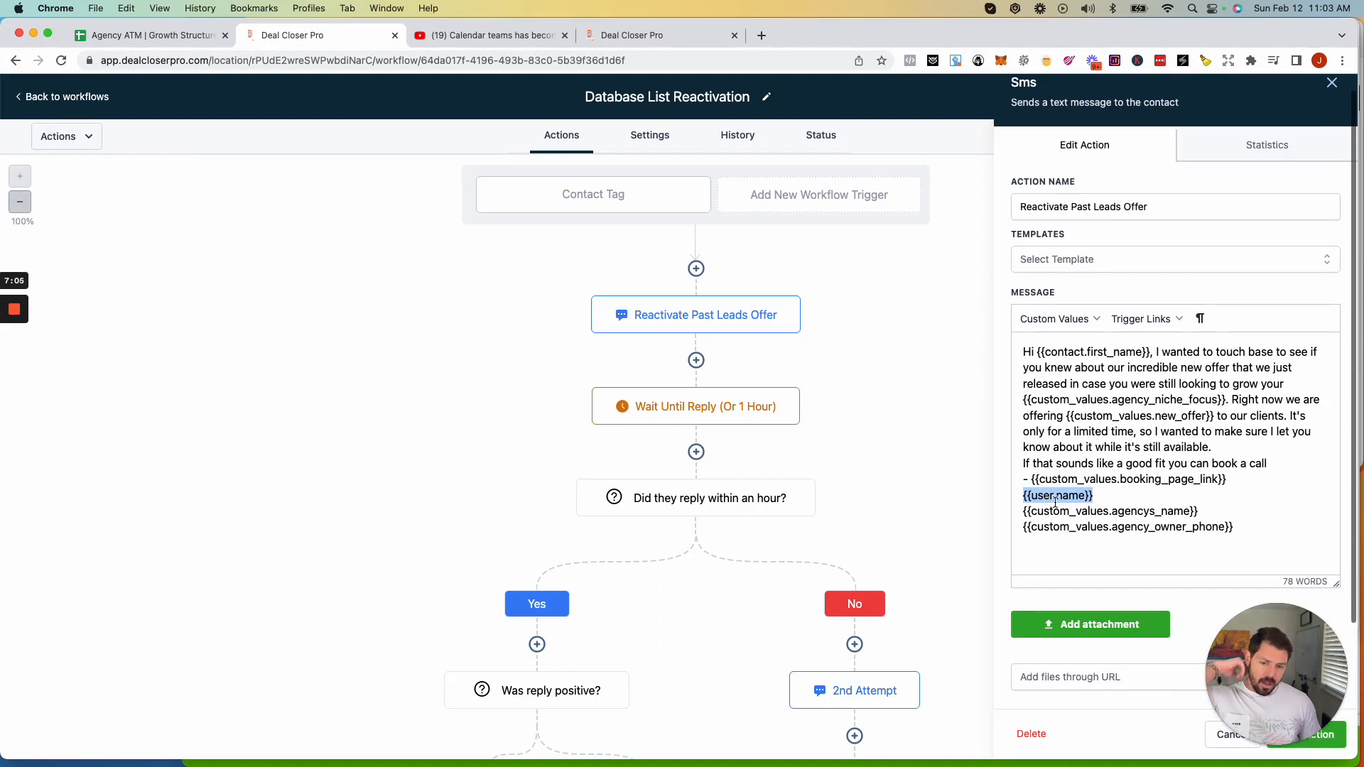
drag(1216, 513, 1023, 509)
scroll(1051, 506, down, 1)
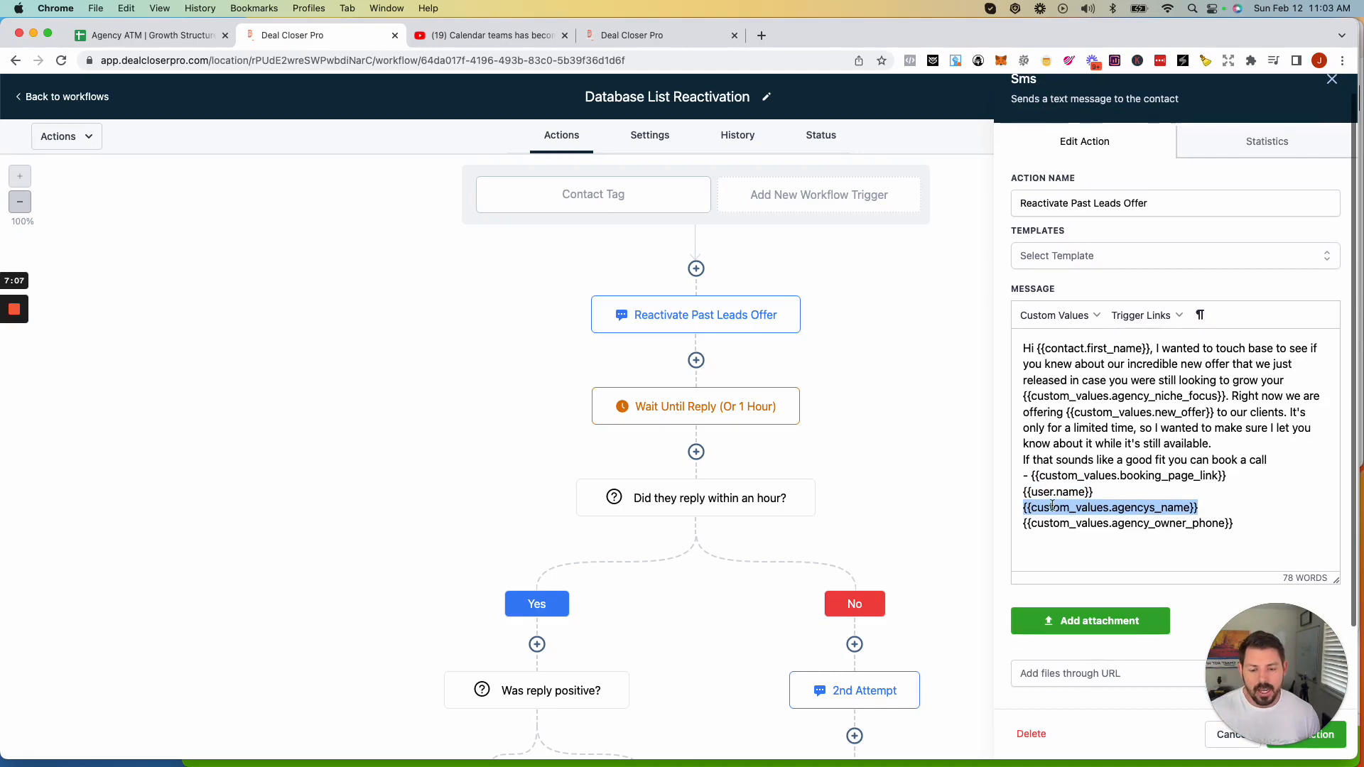
drag(1106, 490, 1023, 491)
scroll(1066, 490, down, 1)
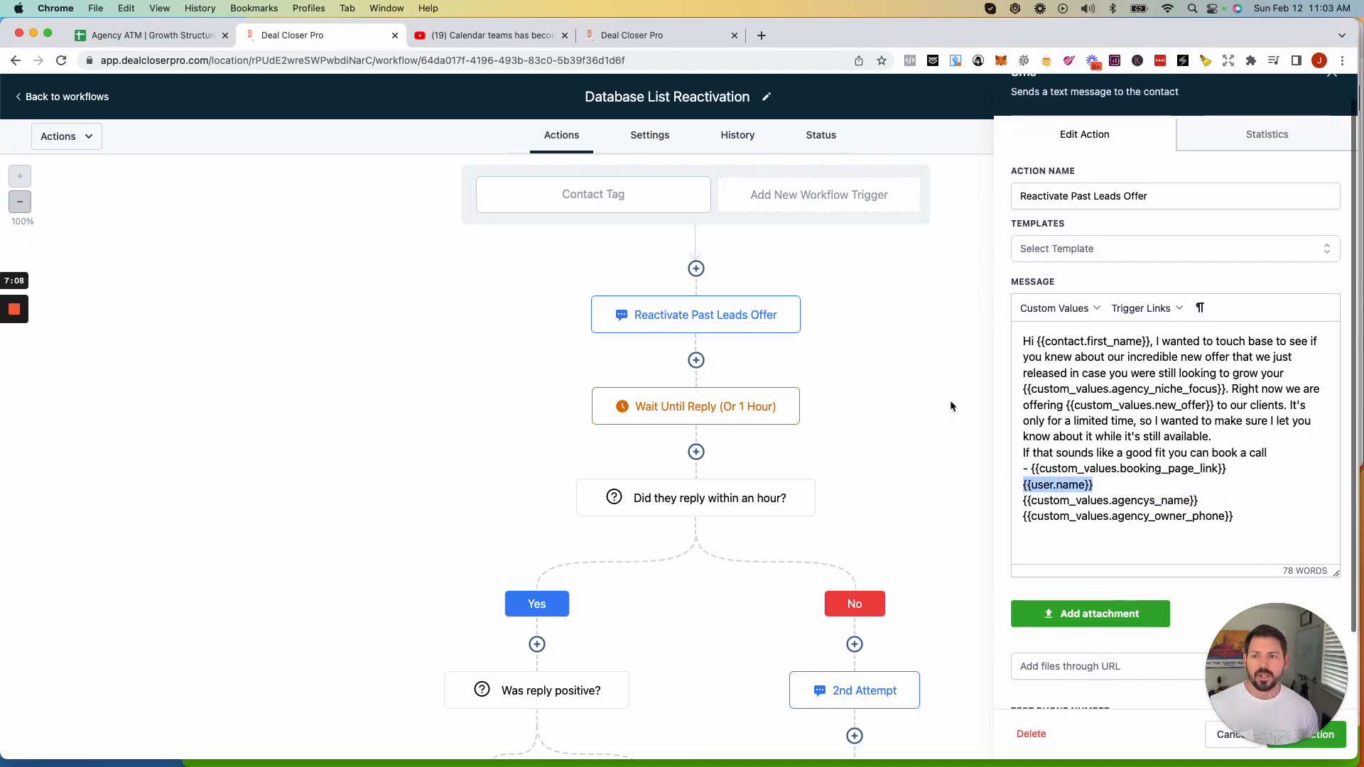
Look up the Agency Owner Name entry in the custom values list.
click(631, 35)
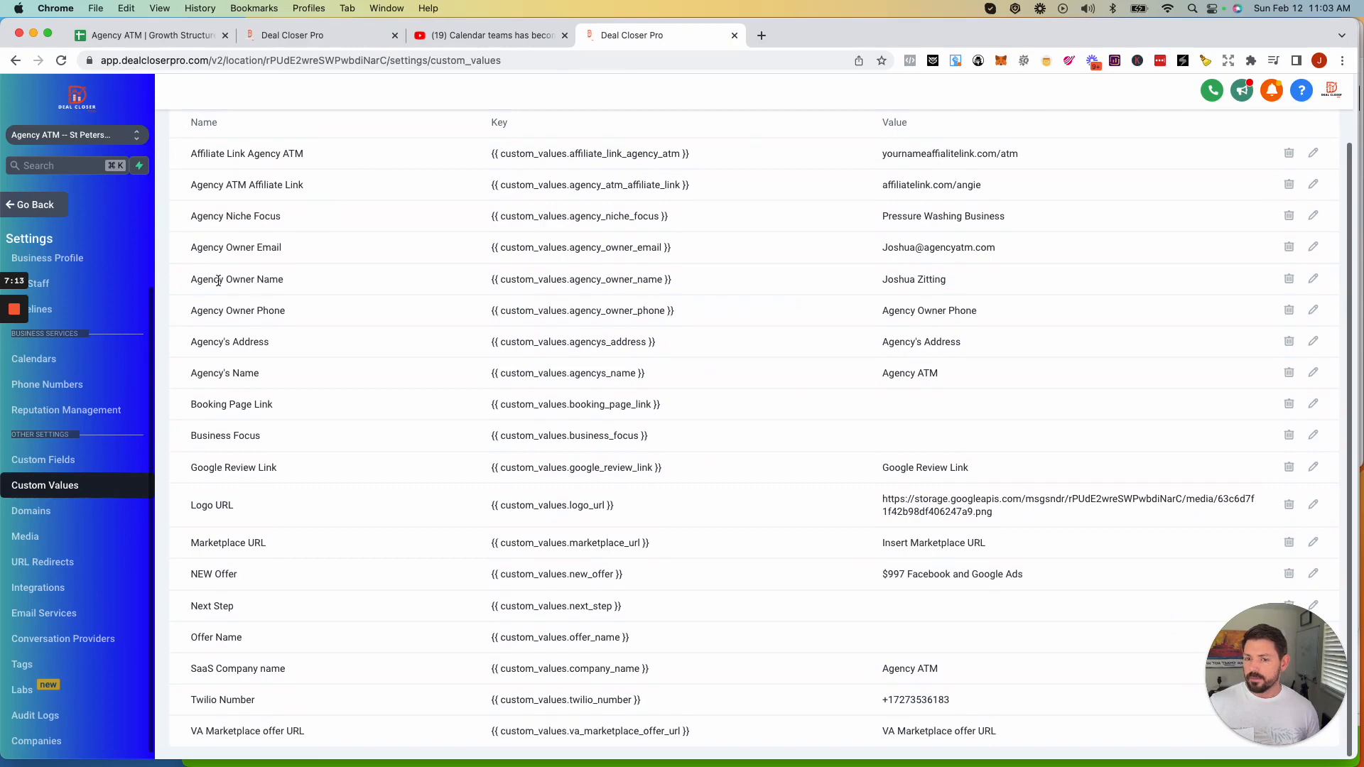
drag(306, 285, 199, 282)
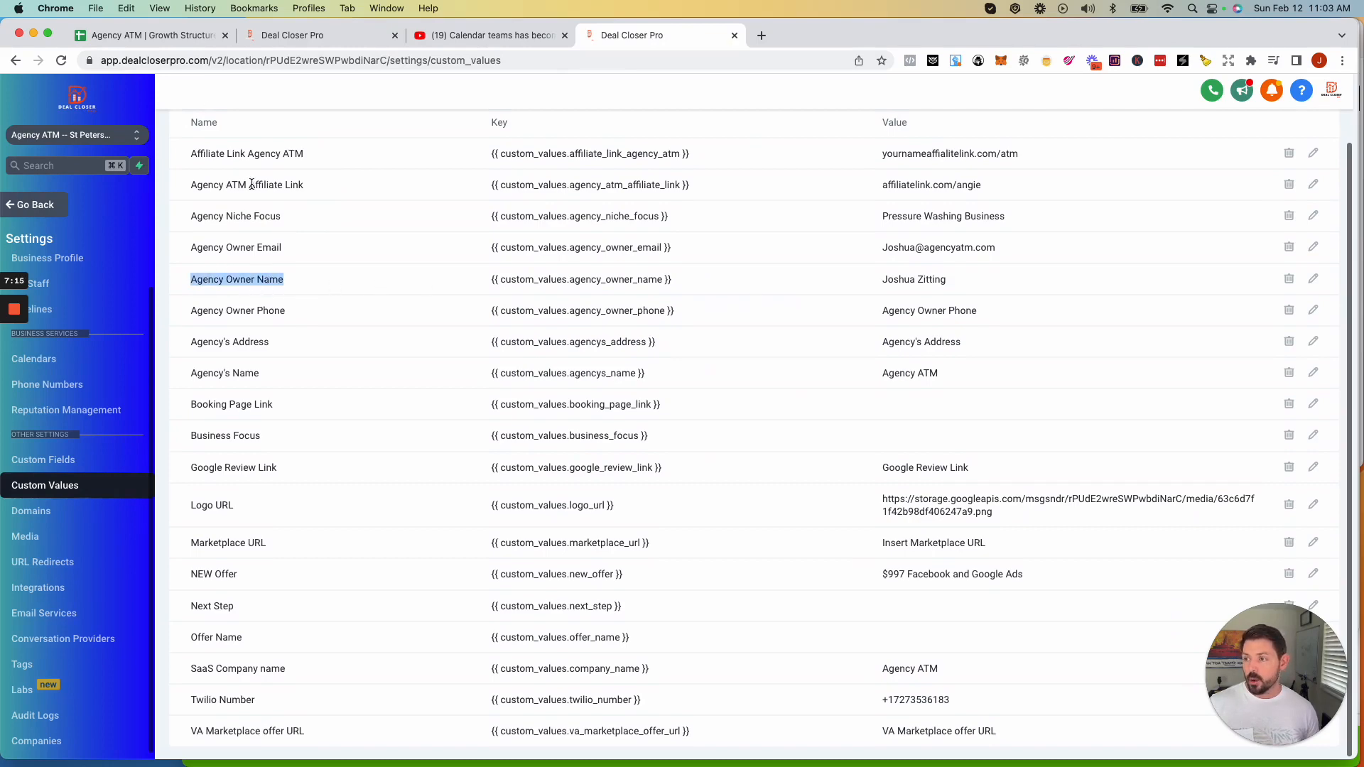
click(291, 35)
Replace the {{user.name}} placeholder in the SMS signature with the Agency Owner Name custom value and check the signature lines.
click(1081, 485)
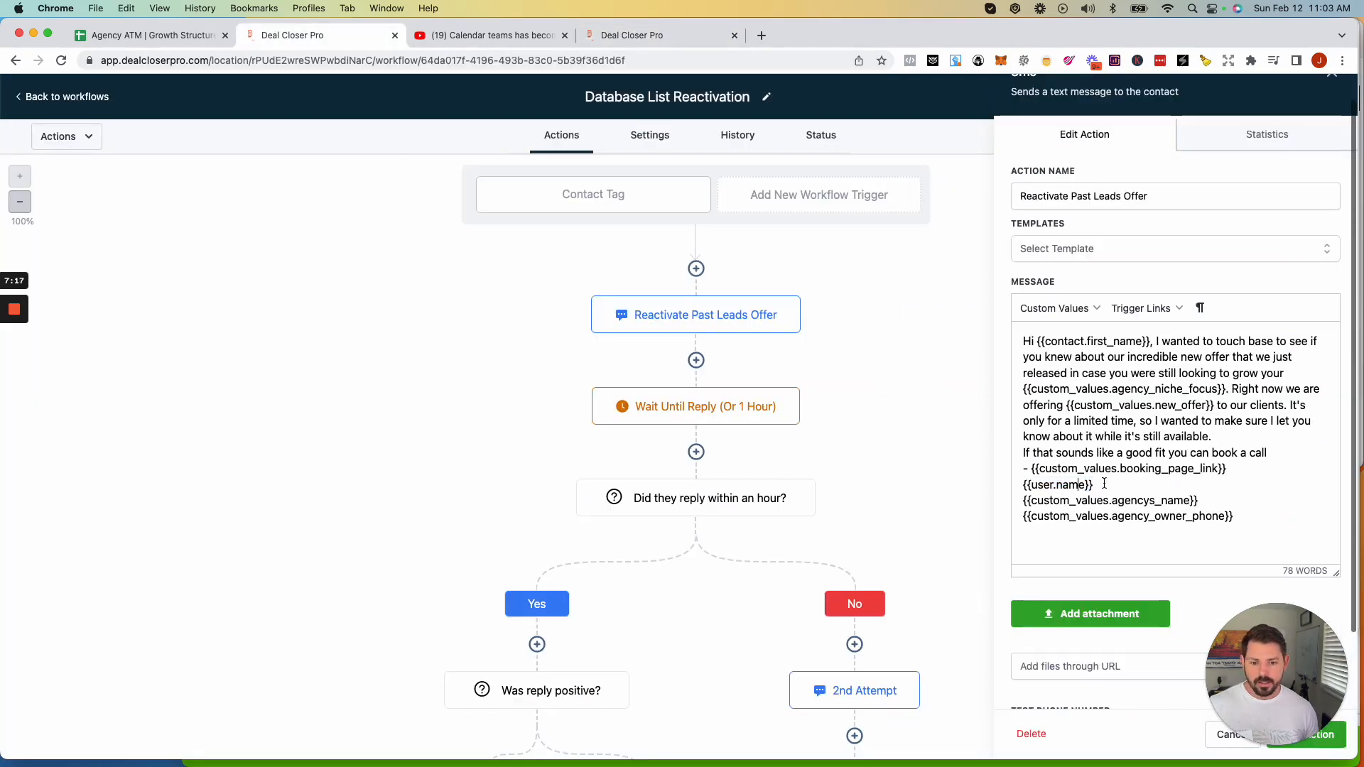
drag(1104, 484, 1020, 487)
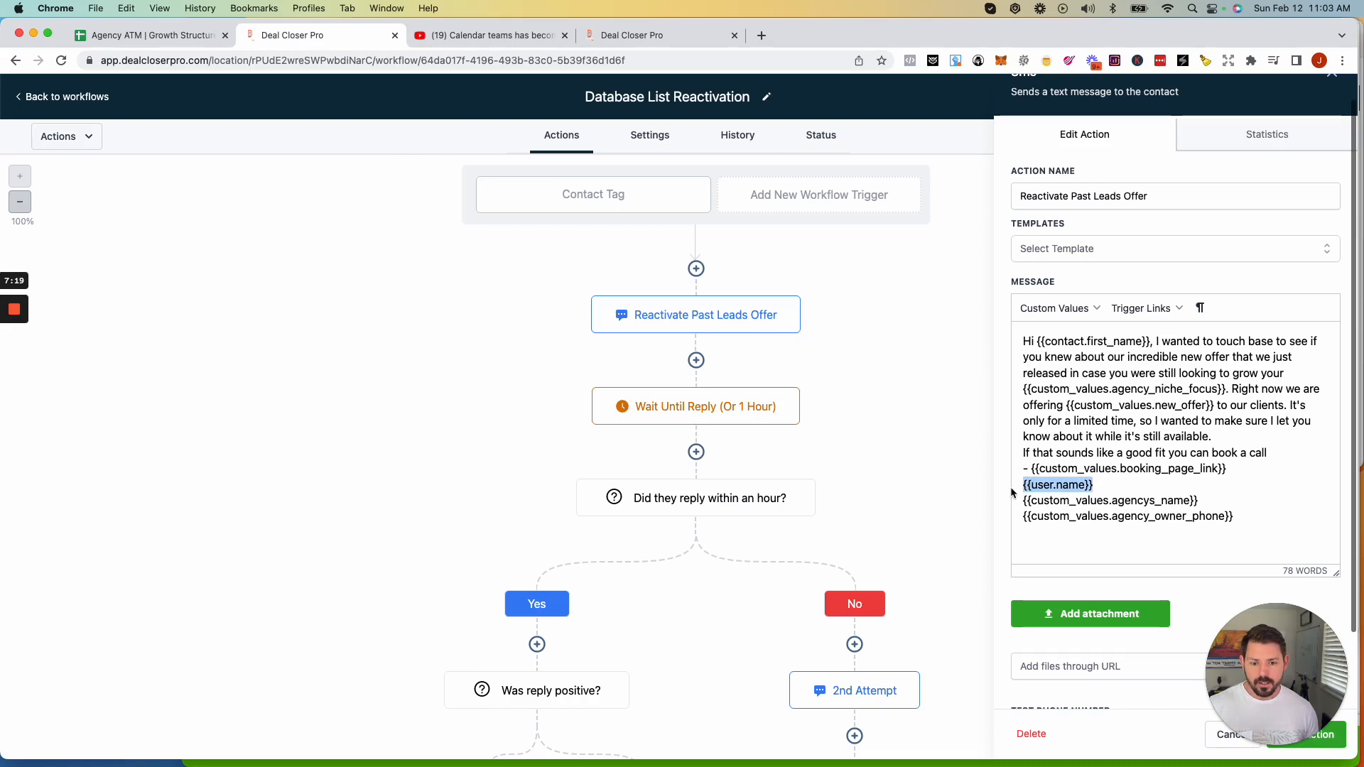
click(1060, 308)
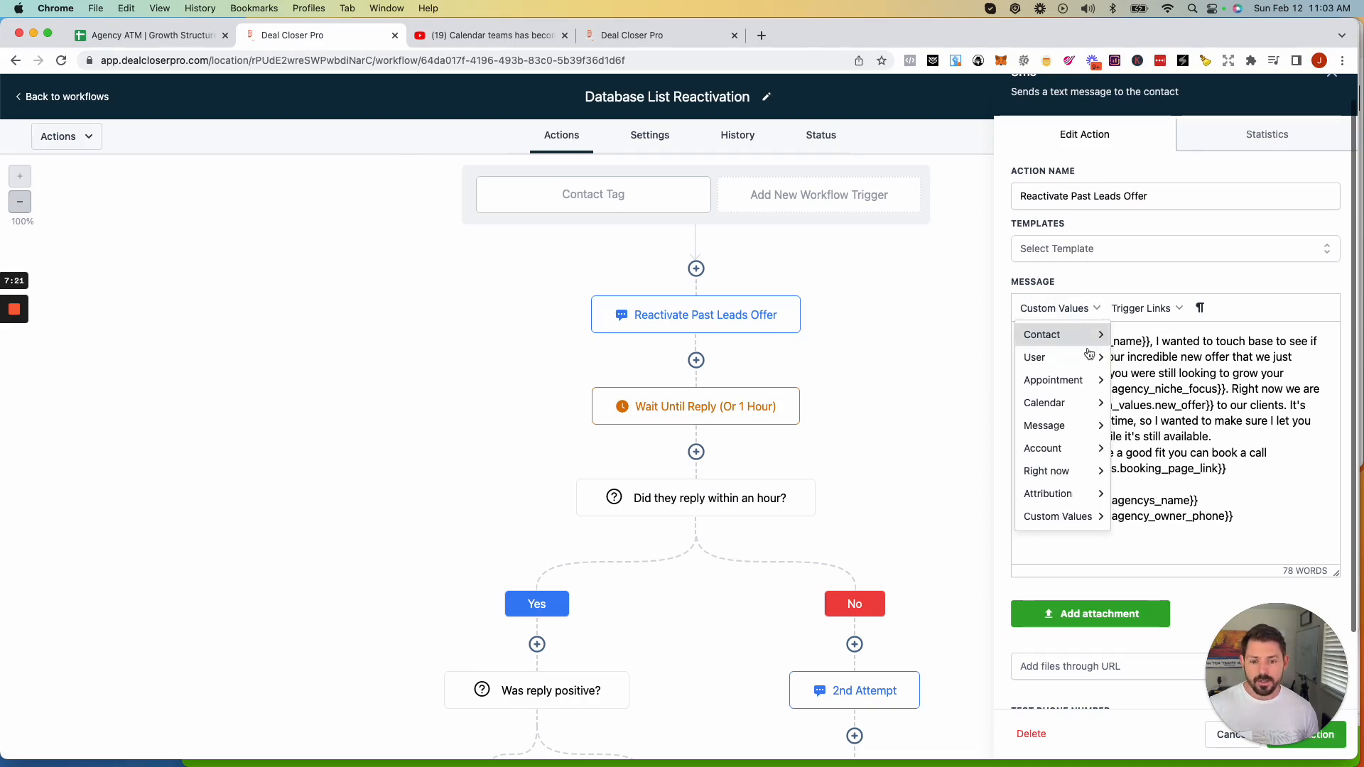
mouse_move(1058, 519)
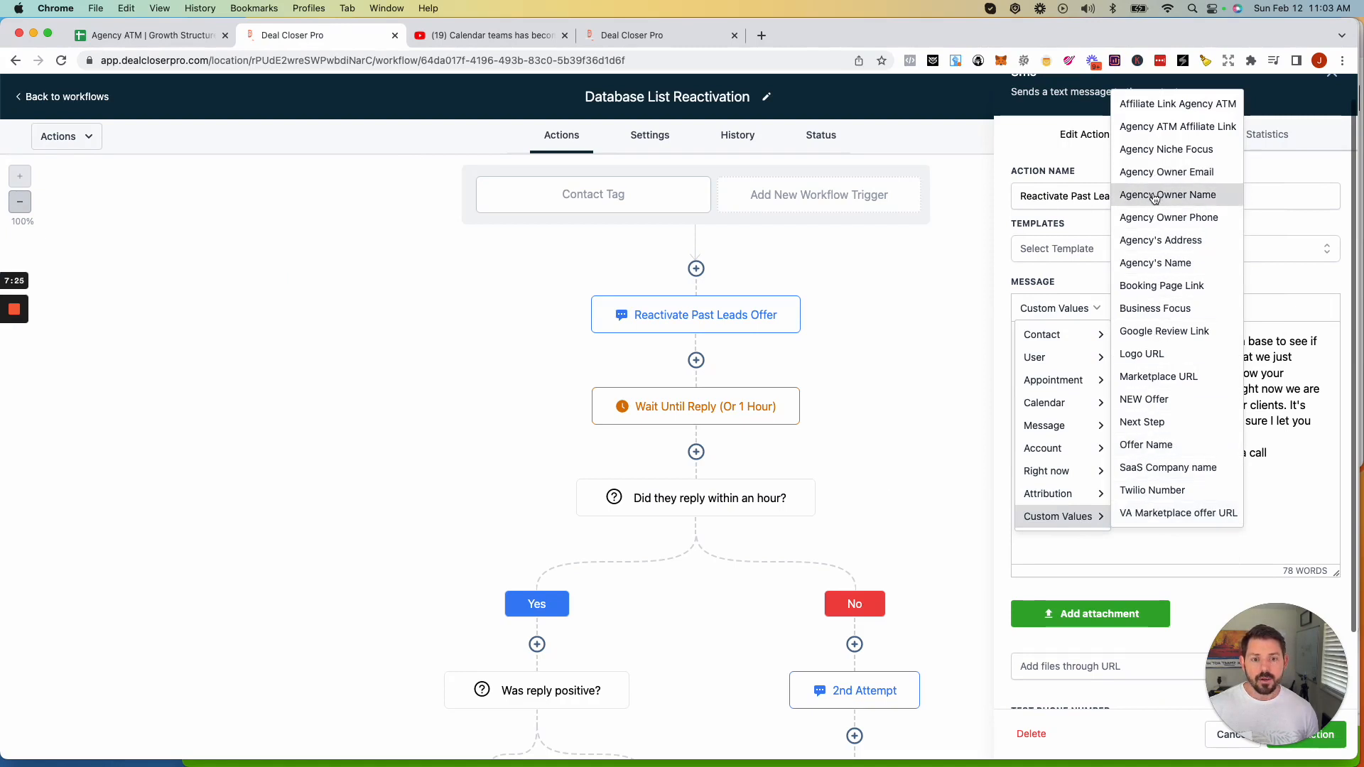
click(1156, 195)
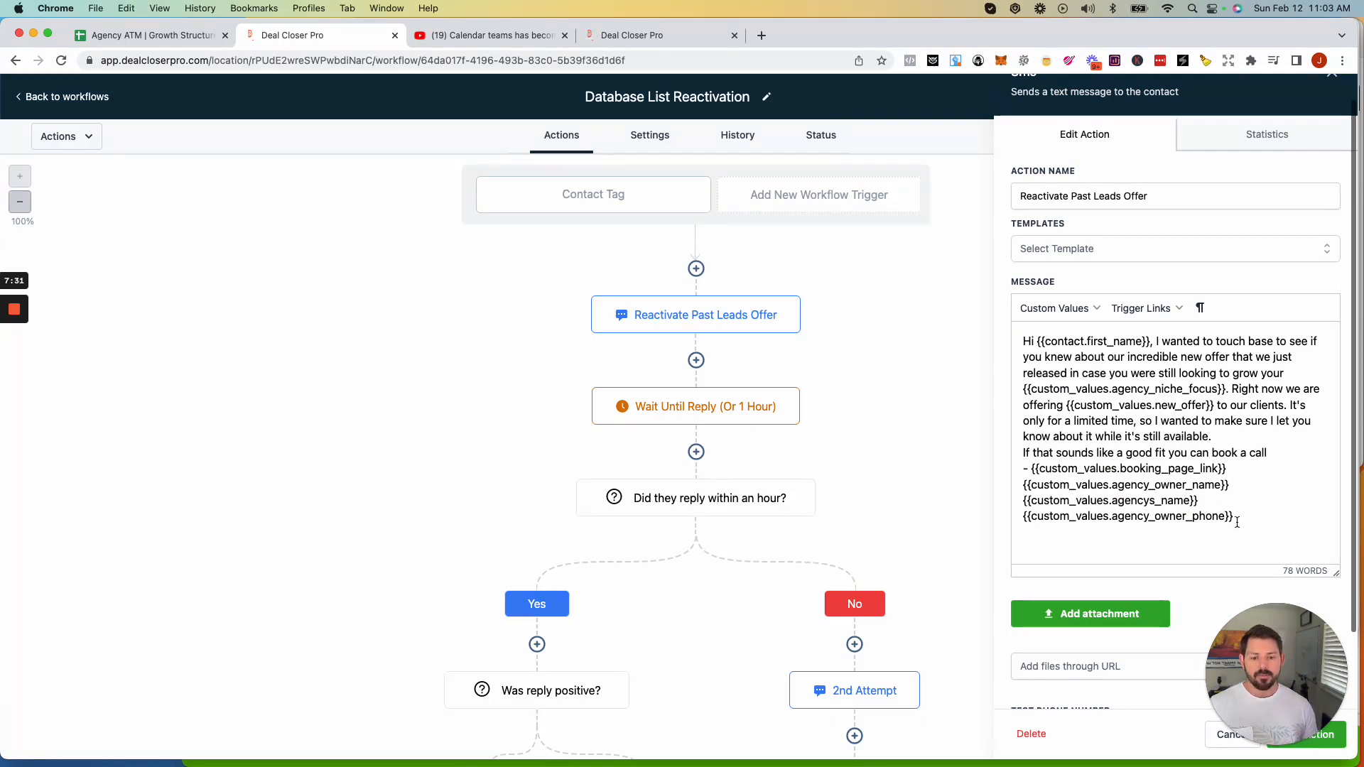
drag(1242, 519, 1023, 485)
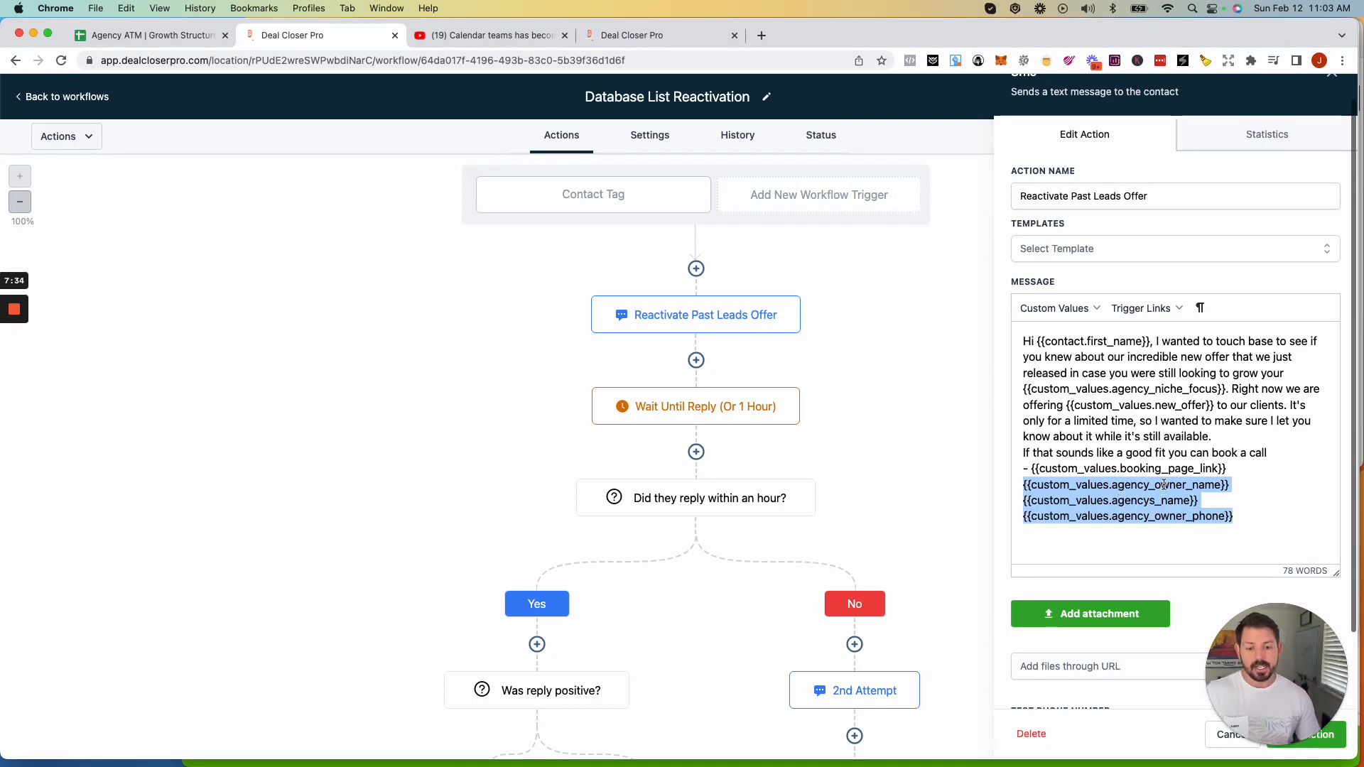
Enter a test phone number with its country code for the Reactivate Past Leads Offer message.
scroll(1165, 487, down, 2)
drag(1279, 662, 230, 637)
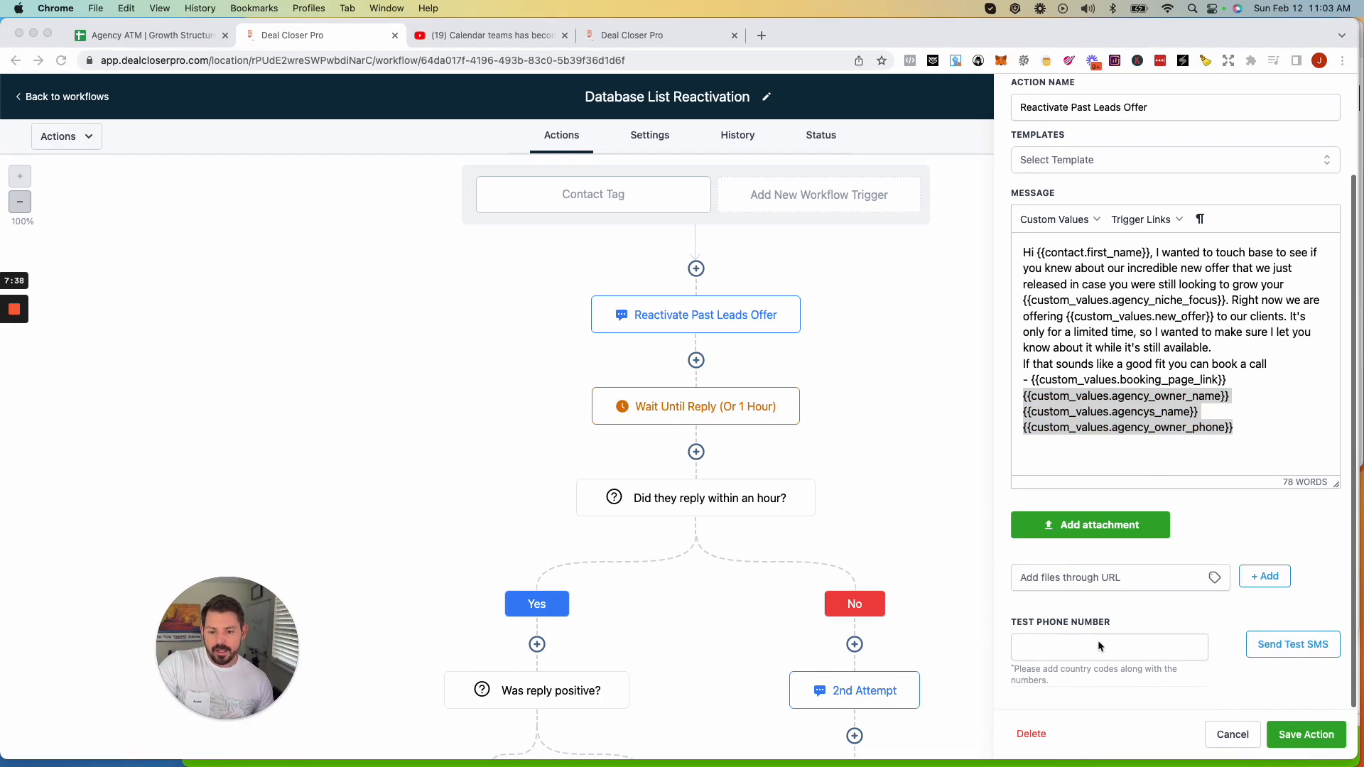
click(1024, 642)
click(1045, 644)
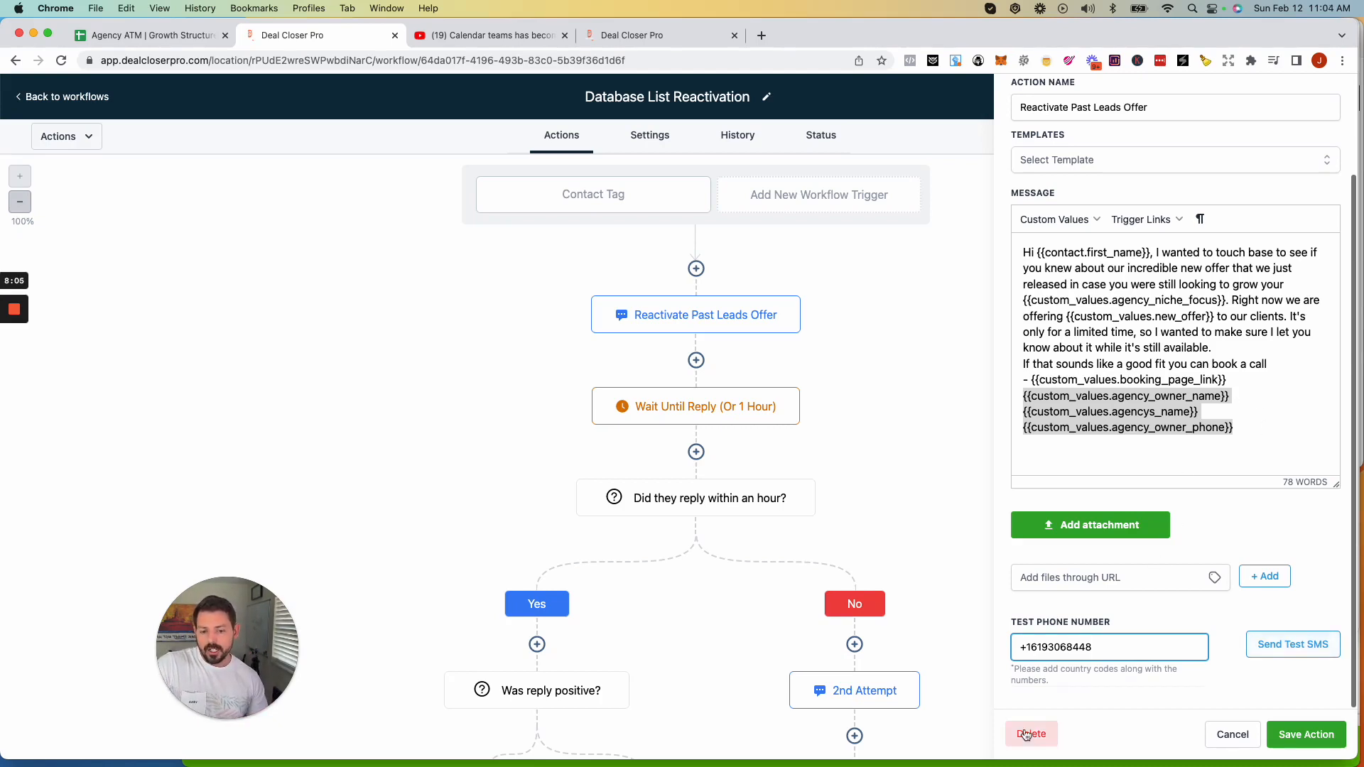
drag(1102, 647, 995, 648)
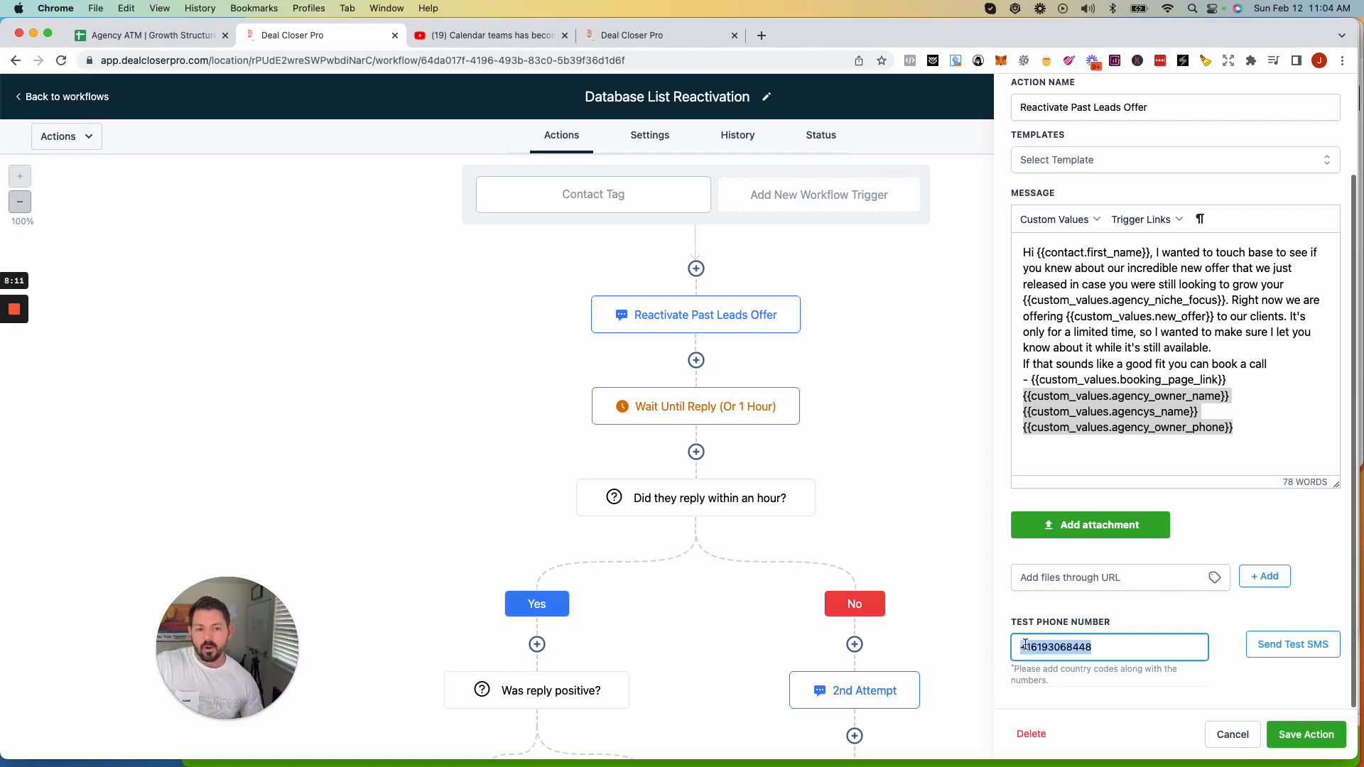
Review the complete Reactivate Past Leads Offer message and save the action.
drag(1027, 252, 1271, 420)
scroll(1271, 421, up, 1)
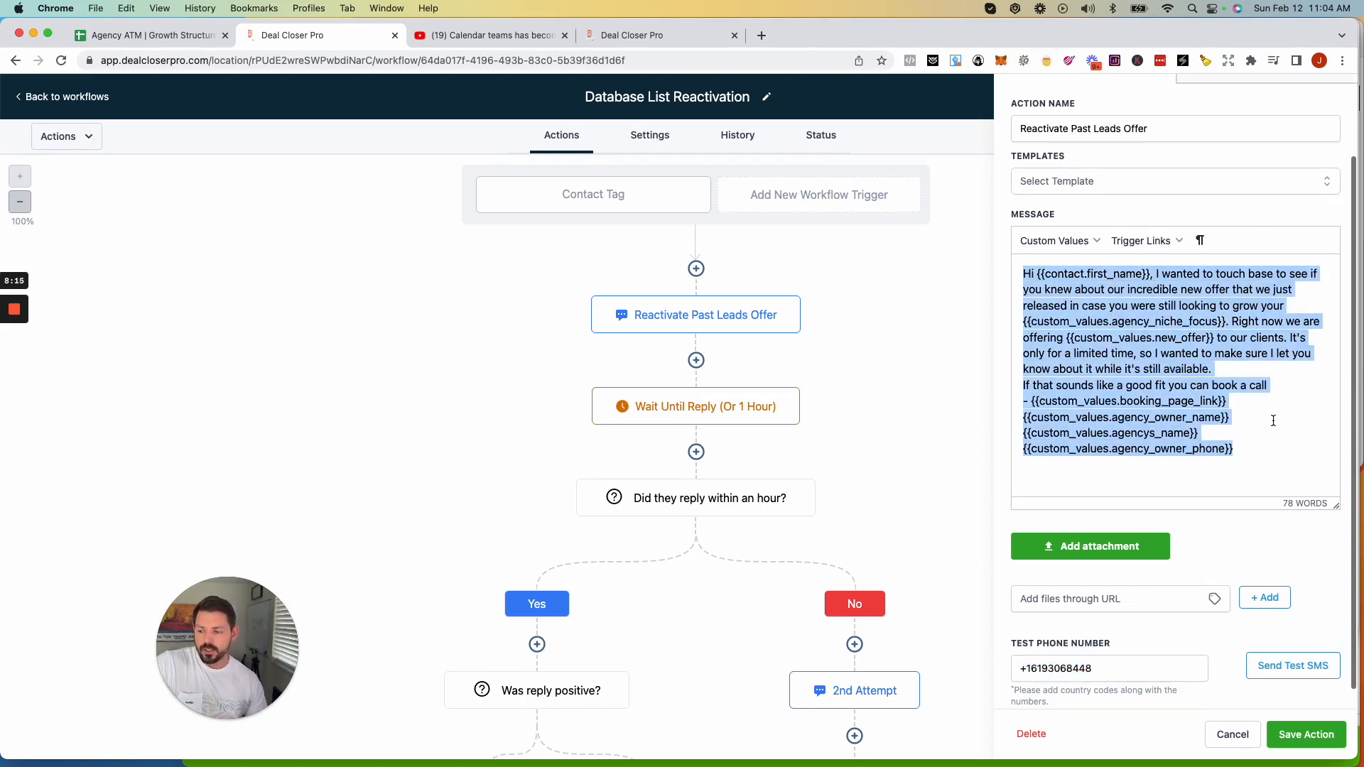
scroll(1273, 421, down, 1)
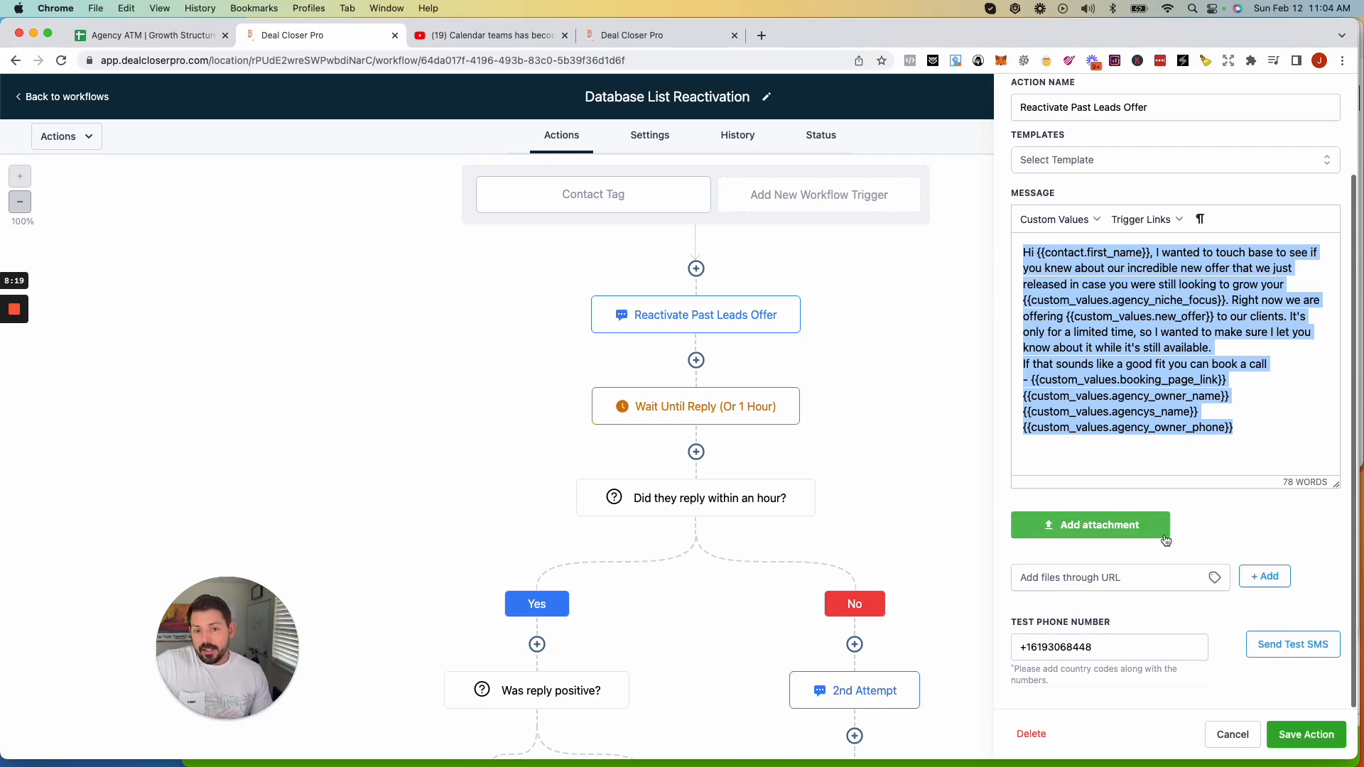
scroll(1166, 540, up, 2)
scroll(1166, 539, down, 2)
scroll(1311, 700, up, 1)
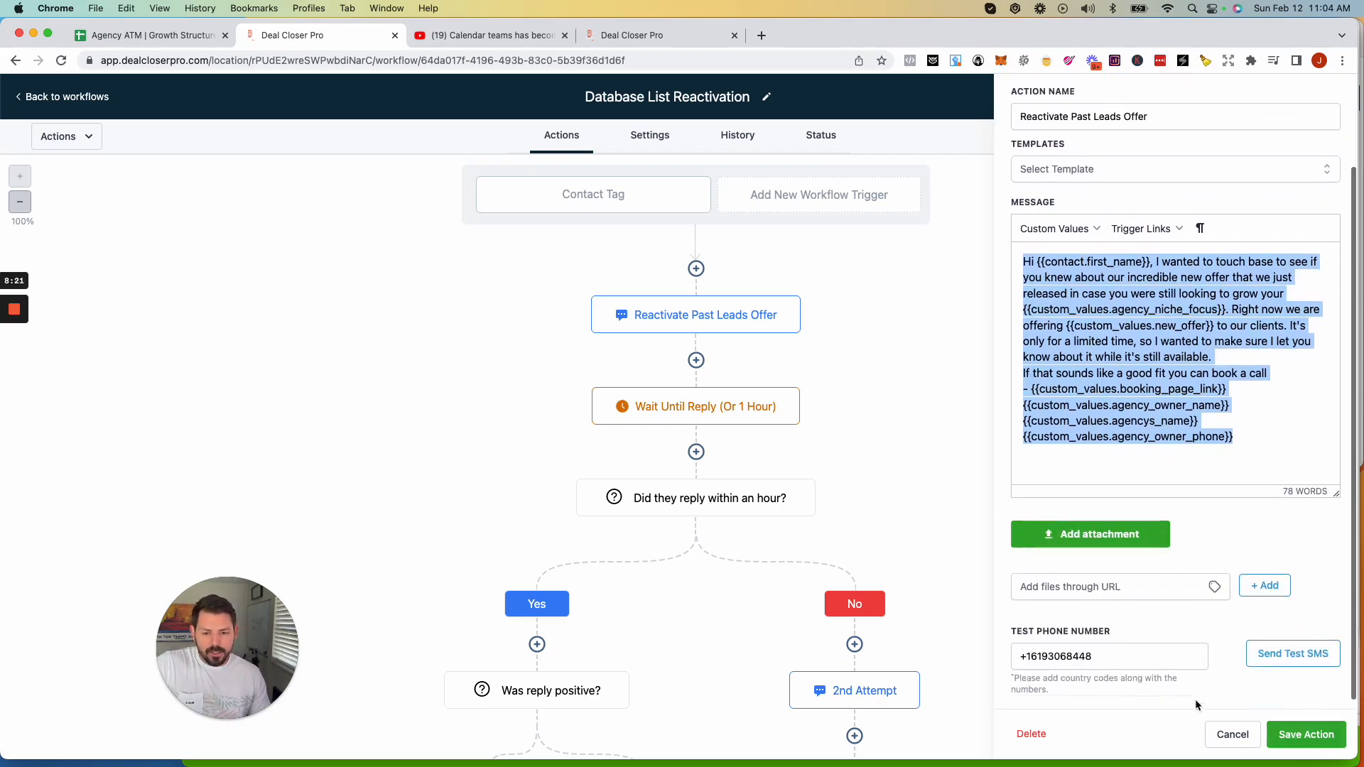
click(1297, 734)
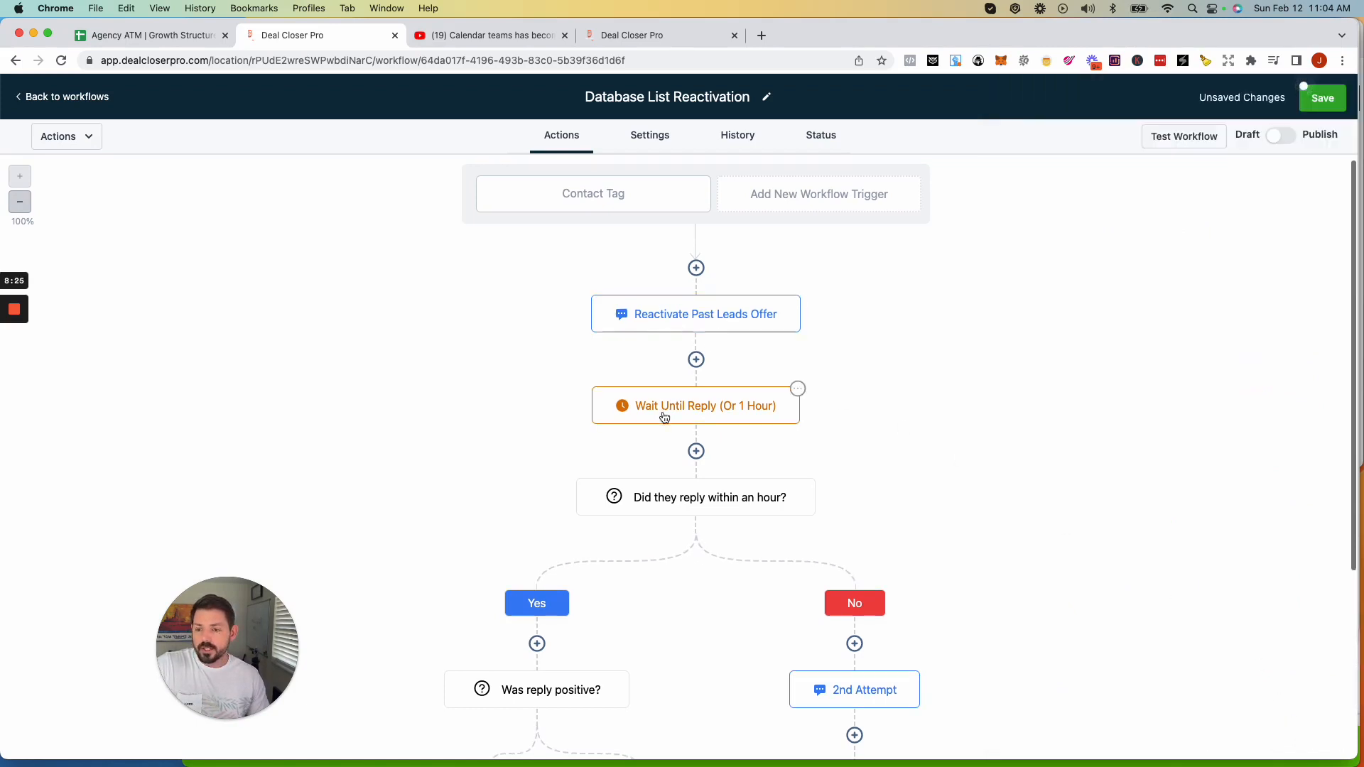
Examine the Wait Until Reply (Or 1 Hour) settings and follow the workflow's reply branches below it.
click(694, 408)
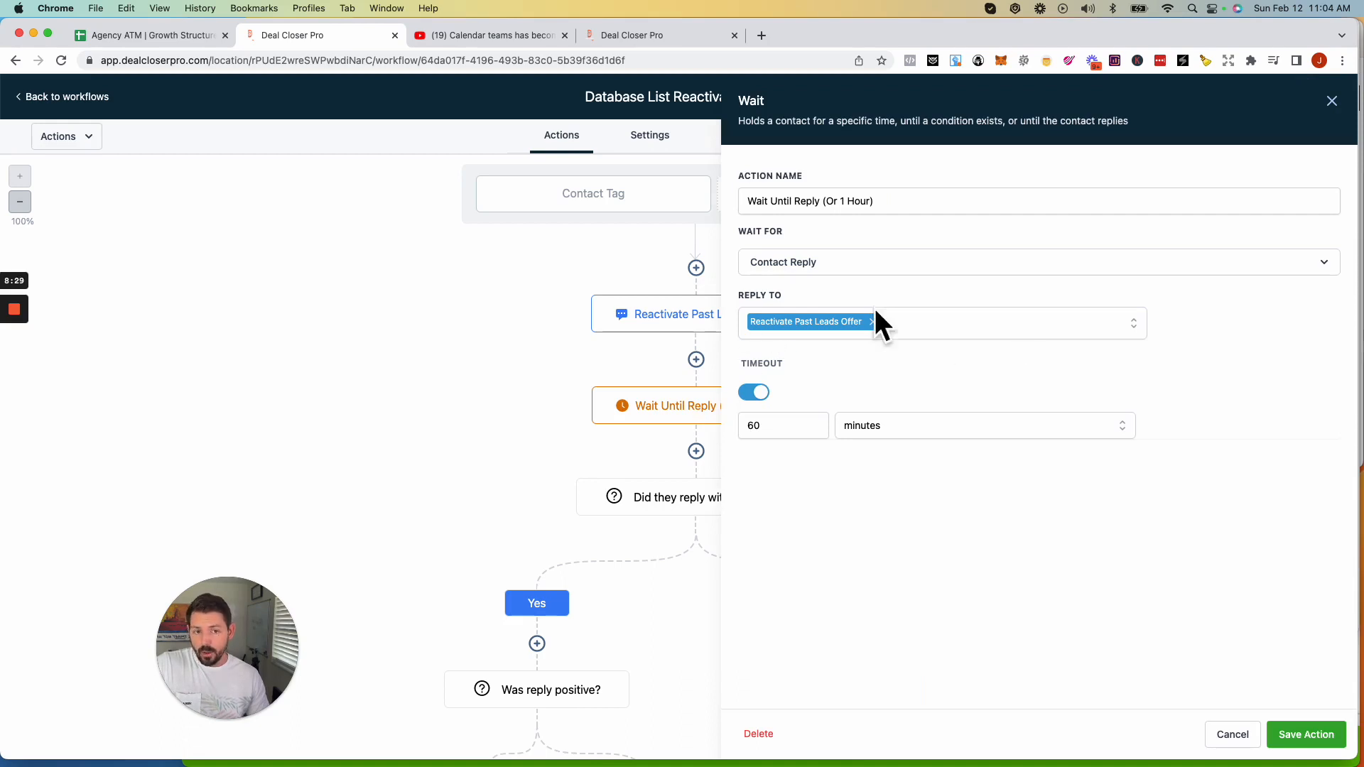
click(1332, 101)
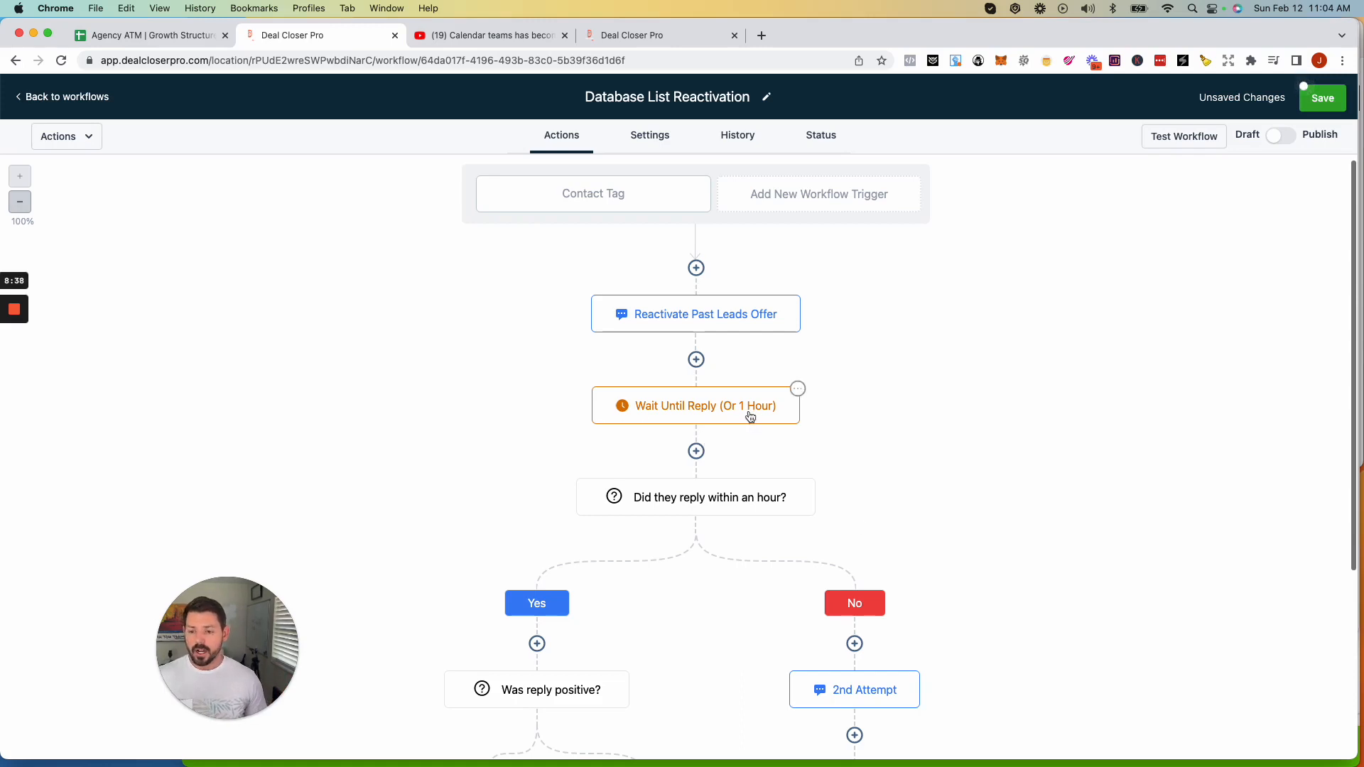
scroll(742, 442, down, 1)
scroll(742, 442, up, 1)
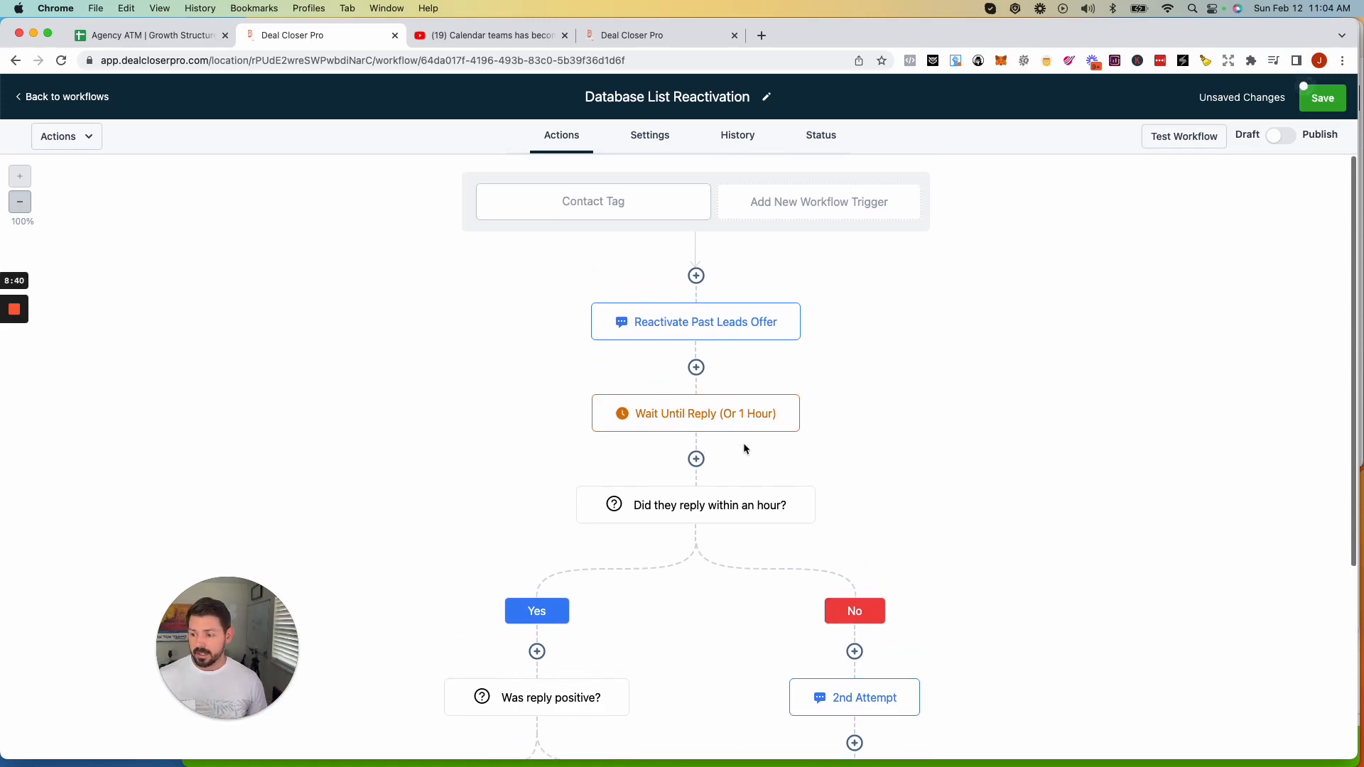
scroll(736, 445, down, 3)
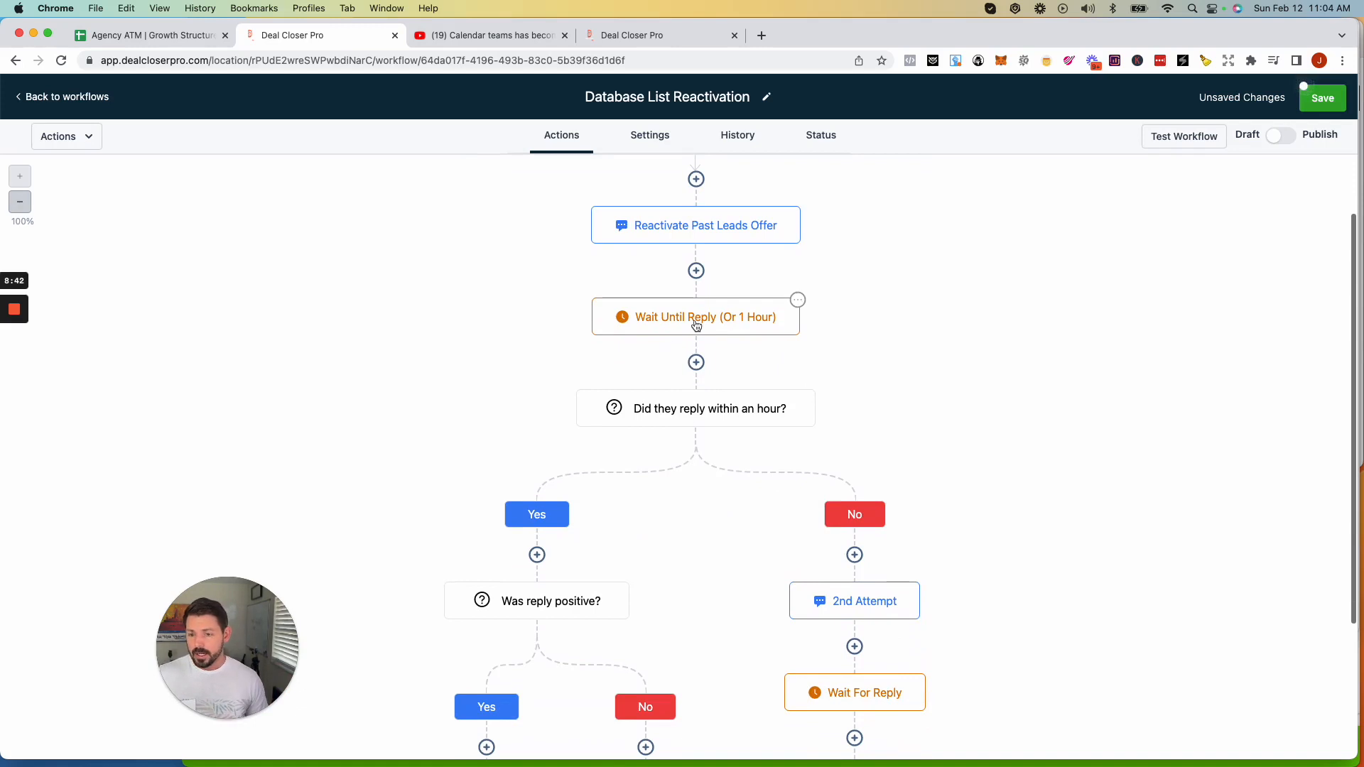
scroll(778, 415, down, 3)
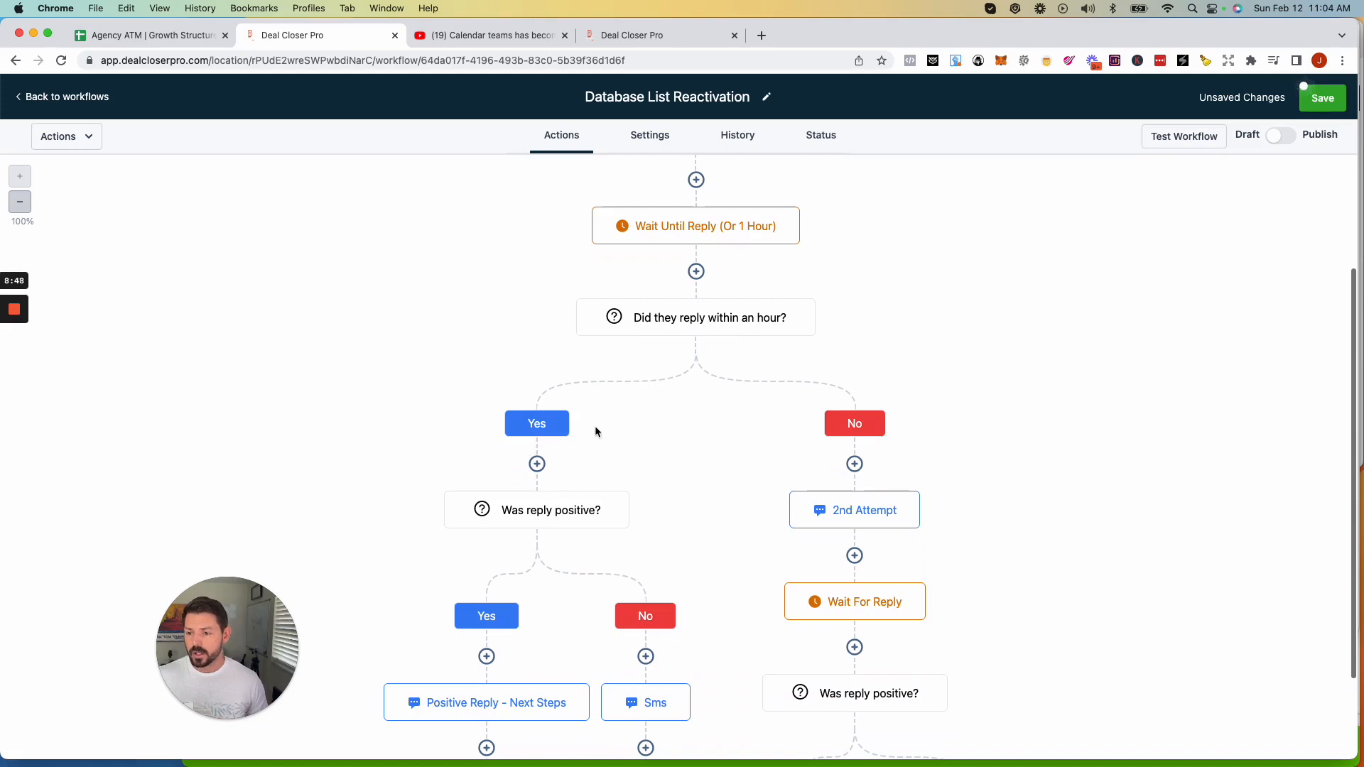
scroll(543, 434, down, 5)
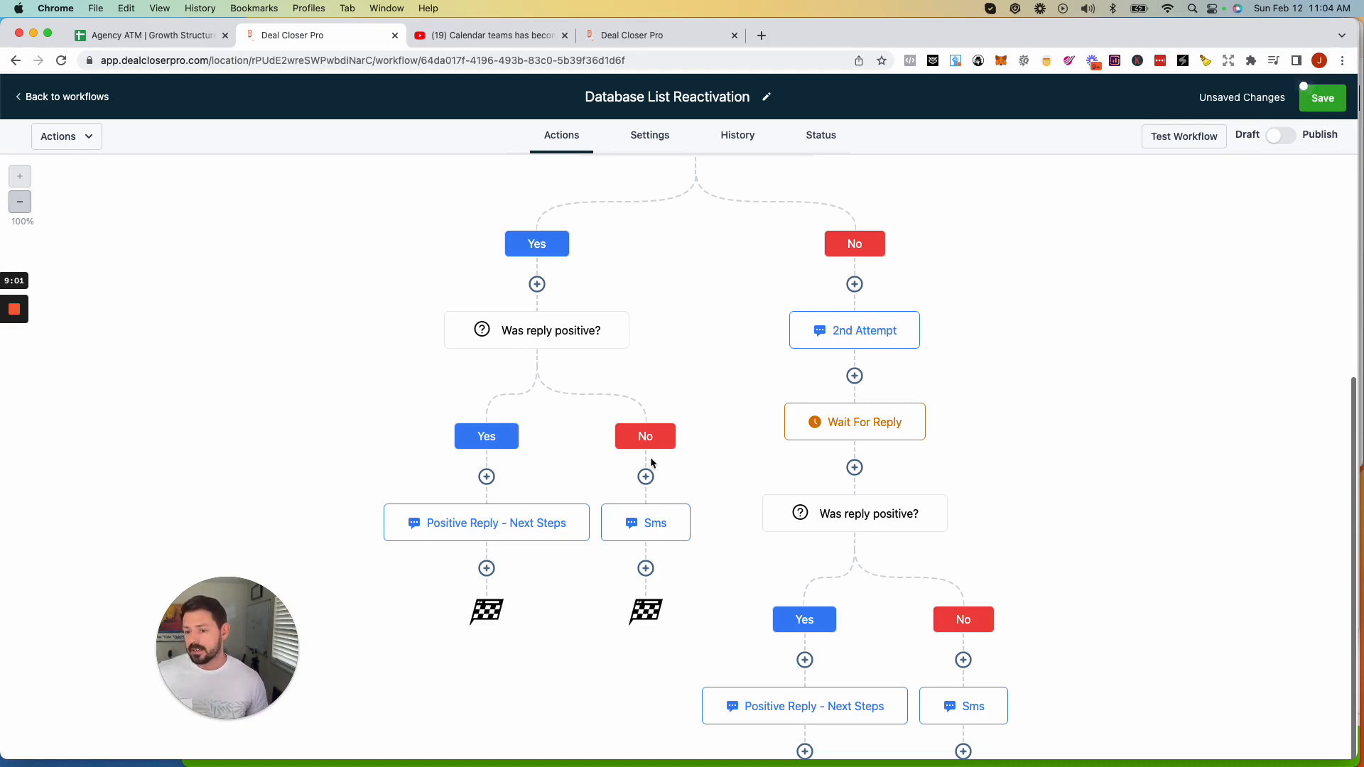
Review both SMS replies under the within-an-hour branch, checking the positive reply's placeholders, and save the Positive Reply - Next Steps action.
click(639, 539)
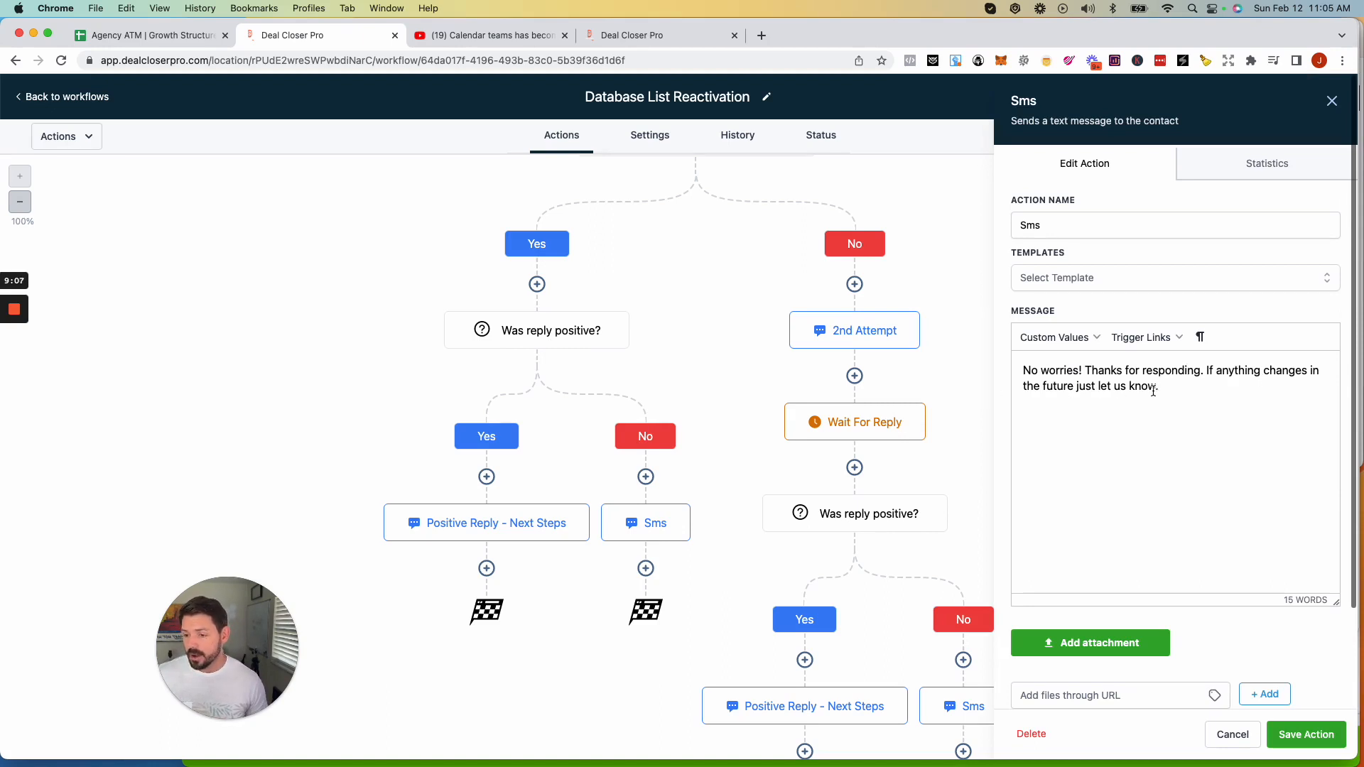
click(488, 524)
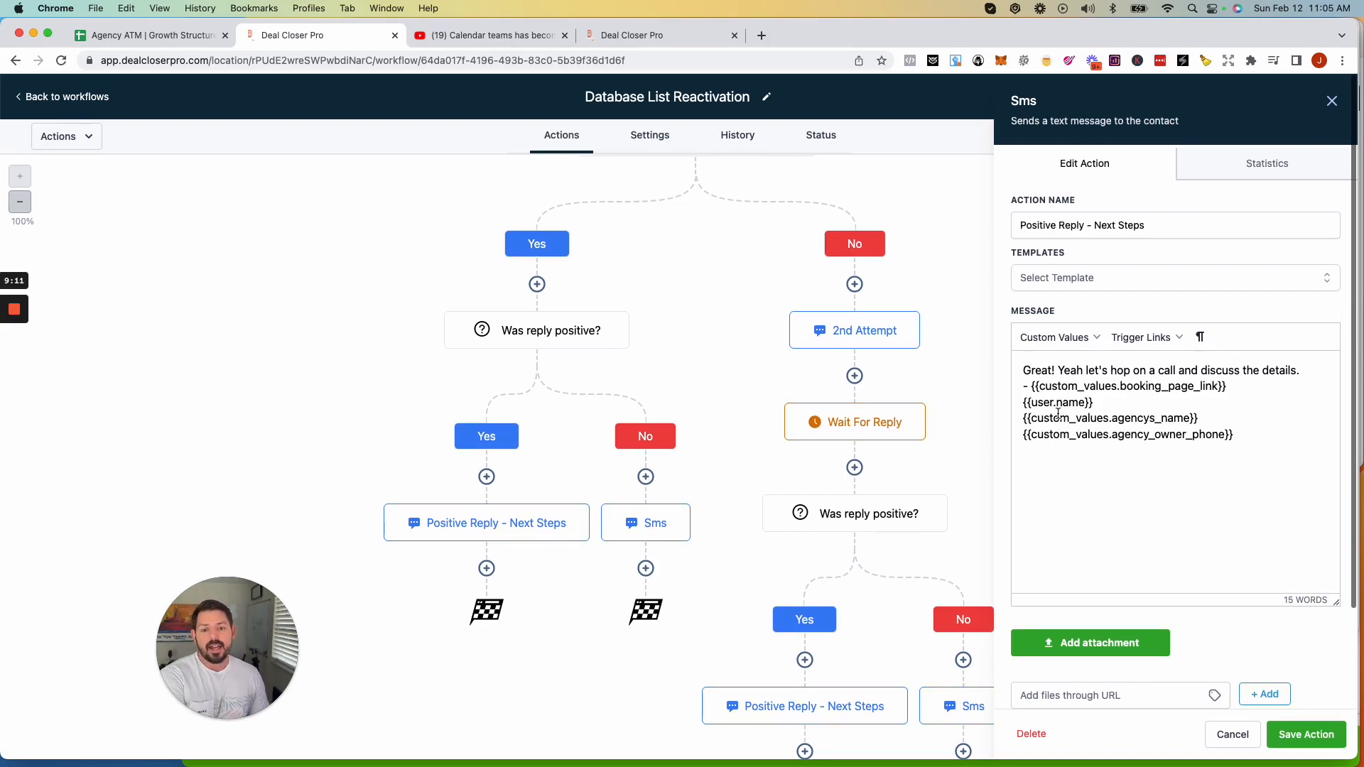
drag(1243, 386, 1002, 403)
drag(1112, 401, 1012, 407)
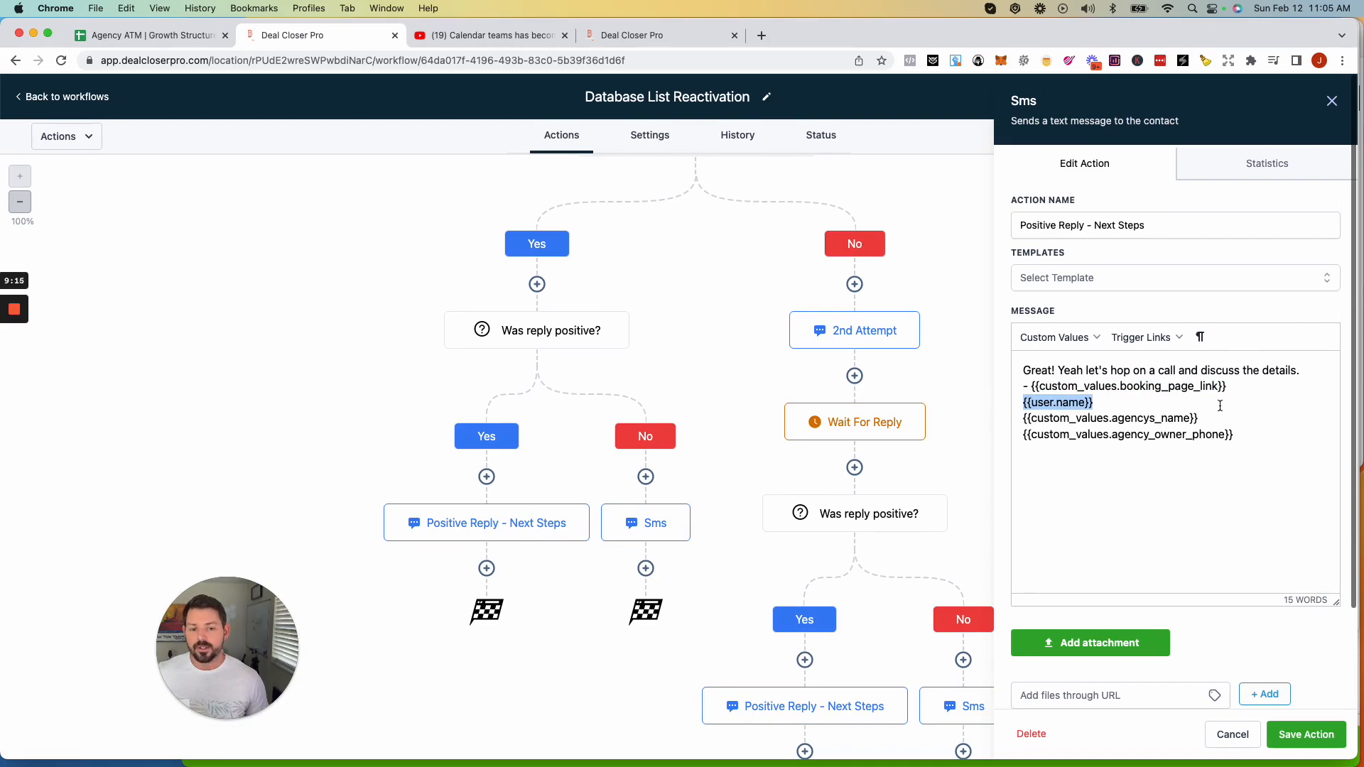
click(1234, 434)
drag(1234, 434, 1075, 435)
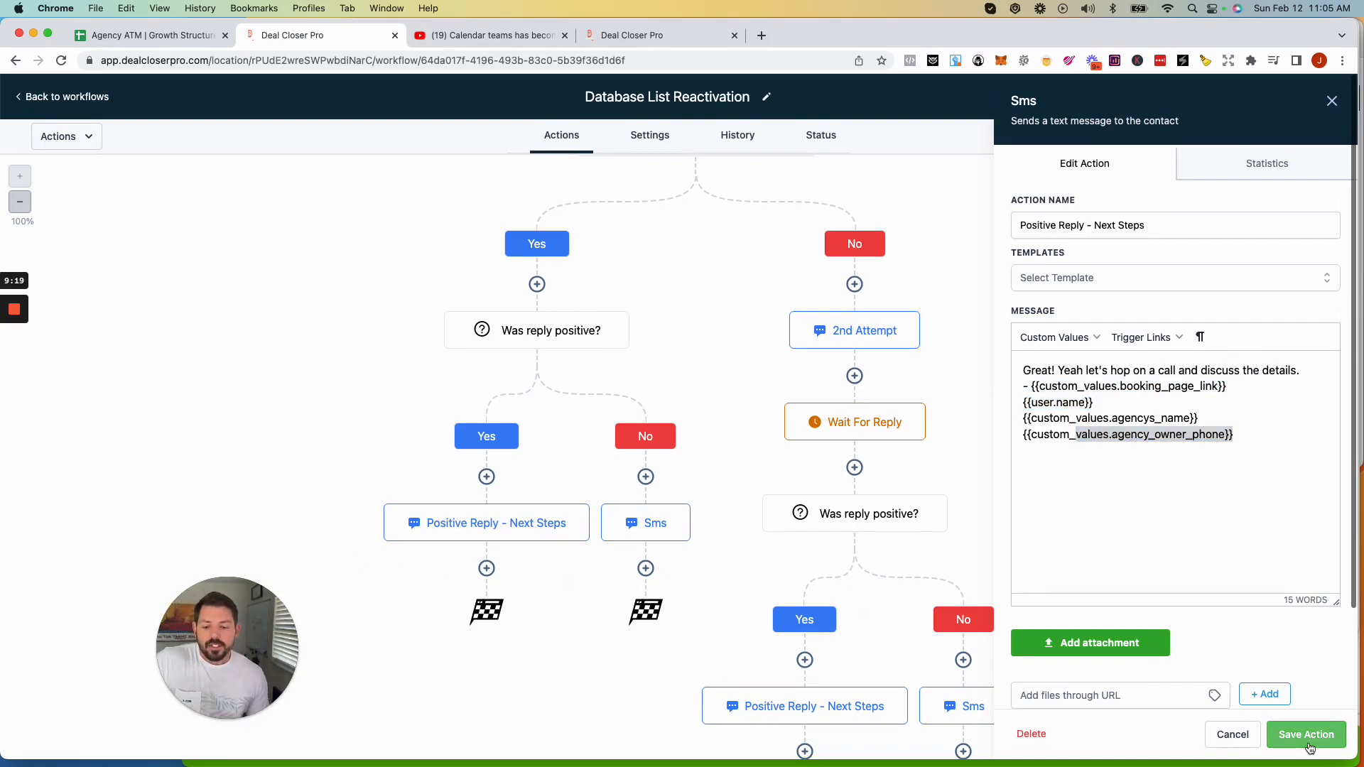
click(1307, 734)
Review and save the 2nd Attempt message in the no-reply branch, and check its Wait For Reply settings.
scroll(754, 338, up, 3)
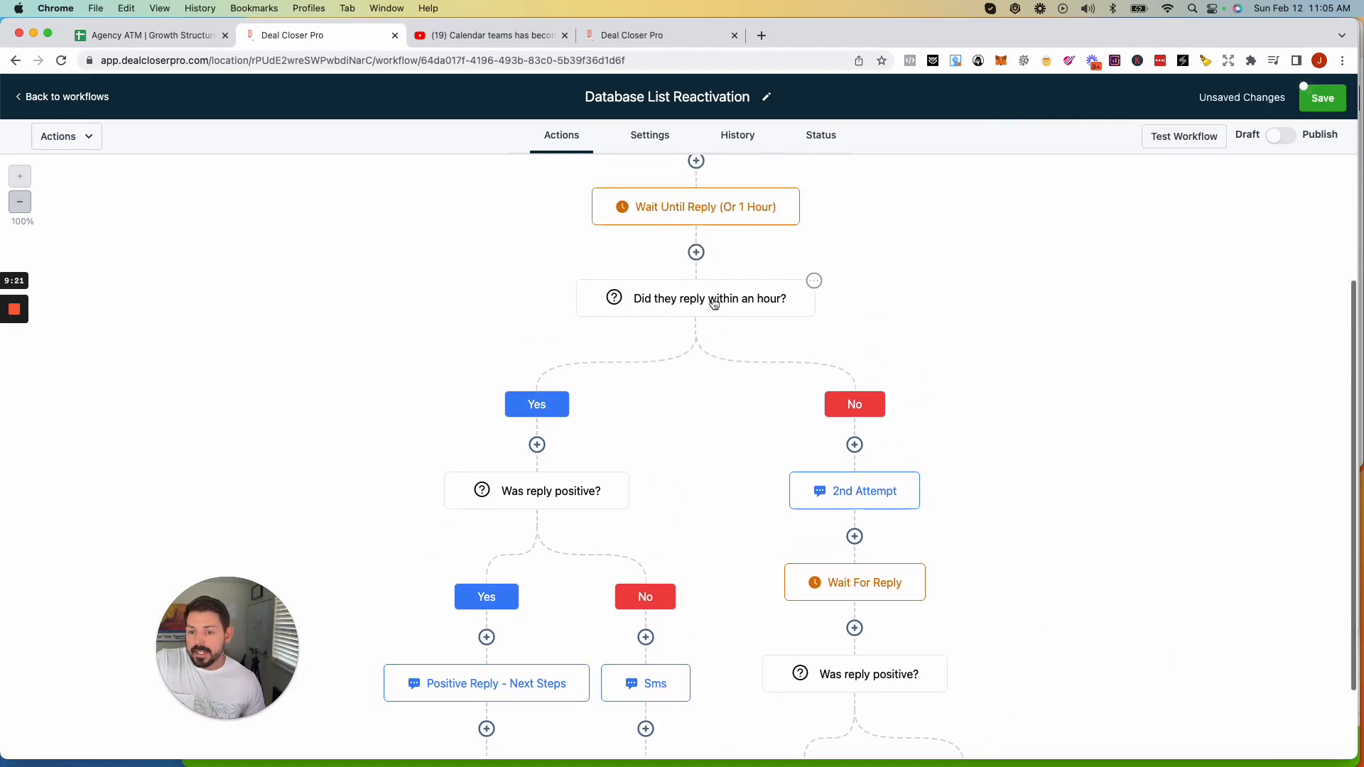
scroll(816, 370, down, 2)
click(855, 363)
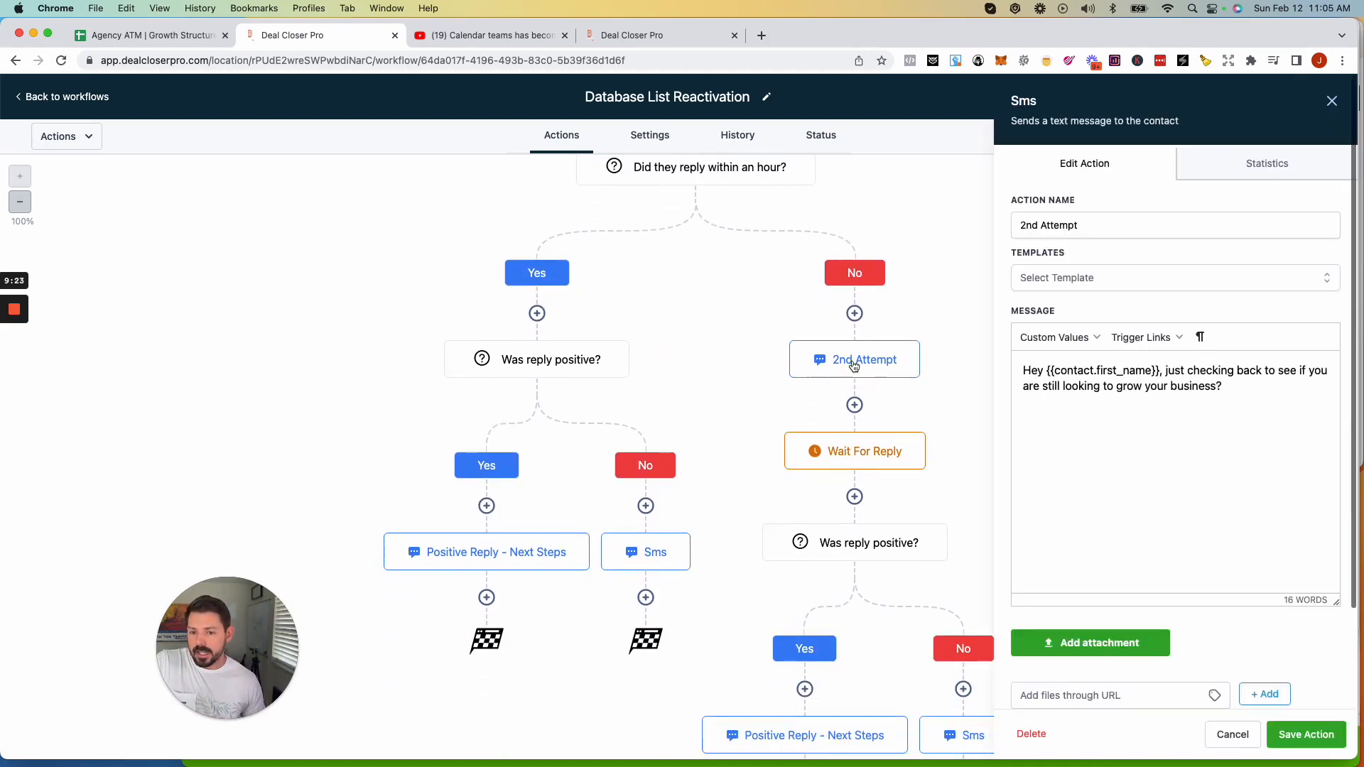
scroll(855, 364, up, 1)
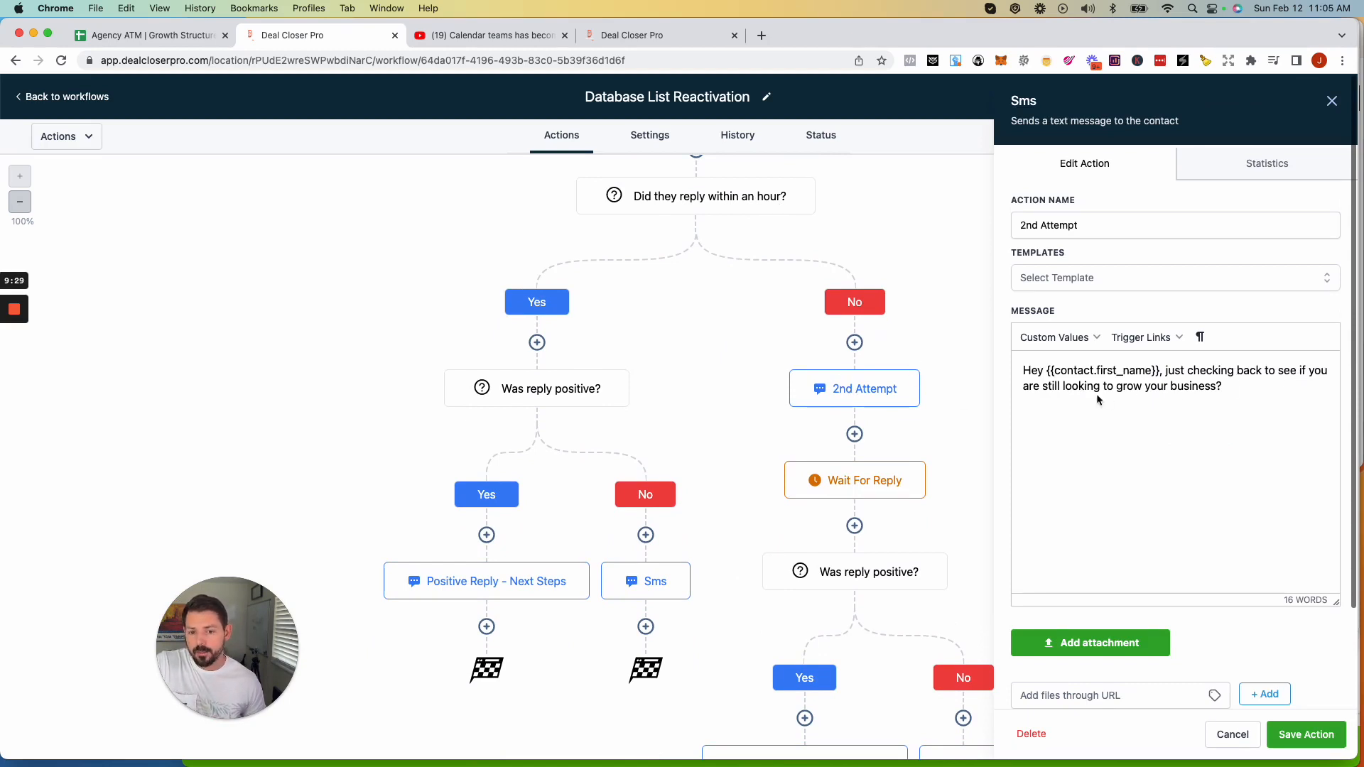
click(1310, 739)
click(859, 479)
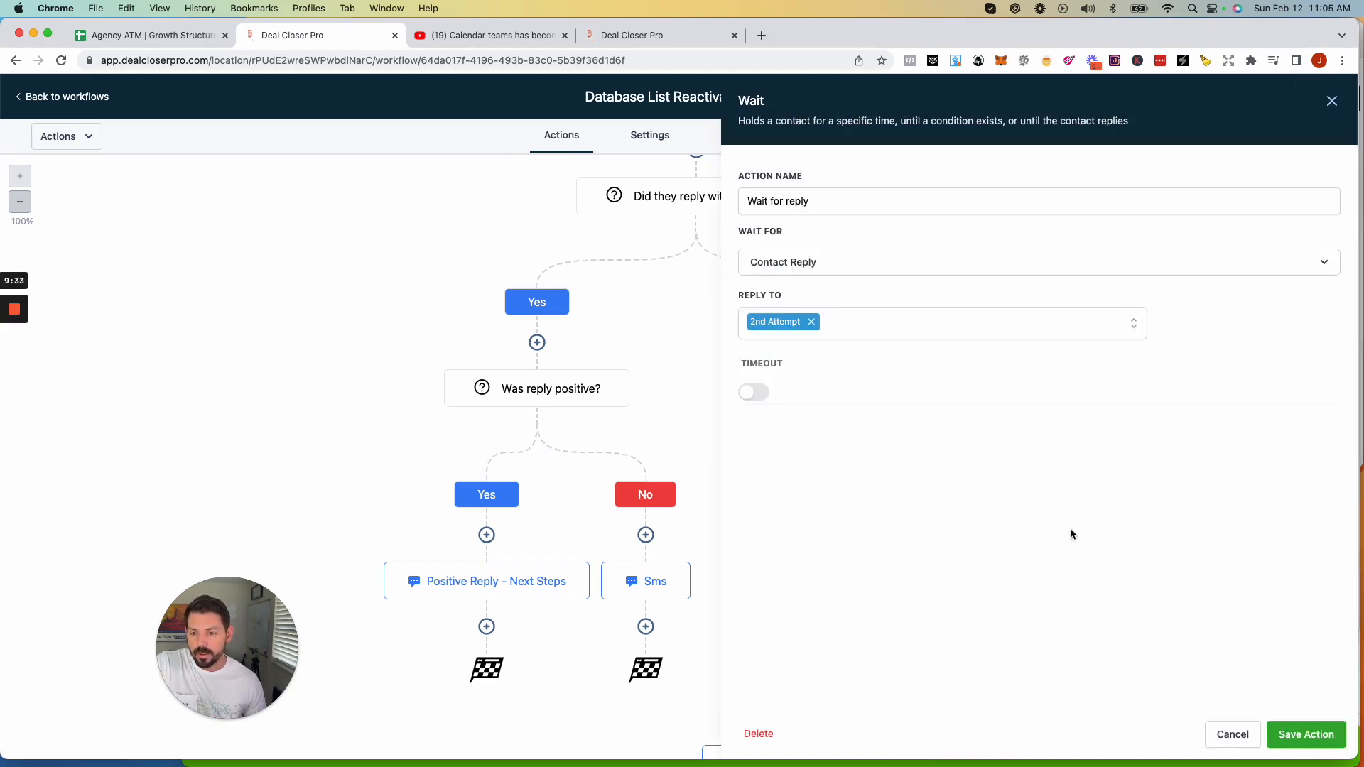
click(1331, 103)
Review the negative and positive SMS replies following the 2nd Attempt and save that branch's Positive Reply - Next Steps action.
scroll(888, 426, down, 4)
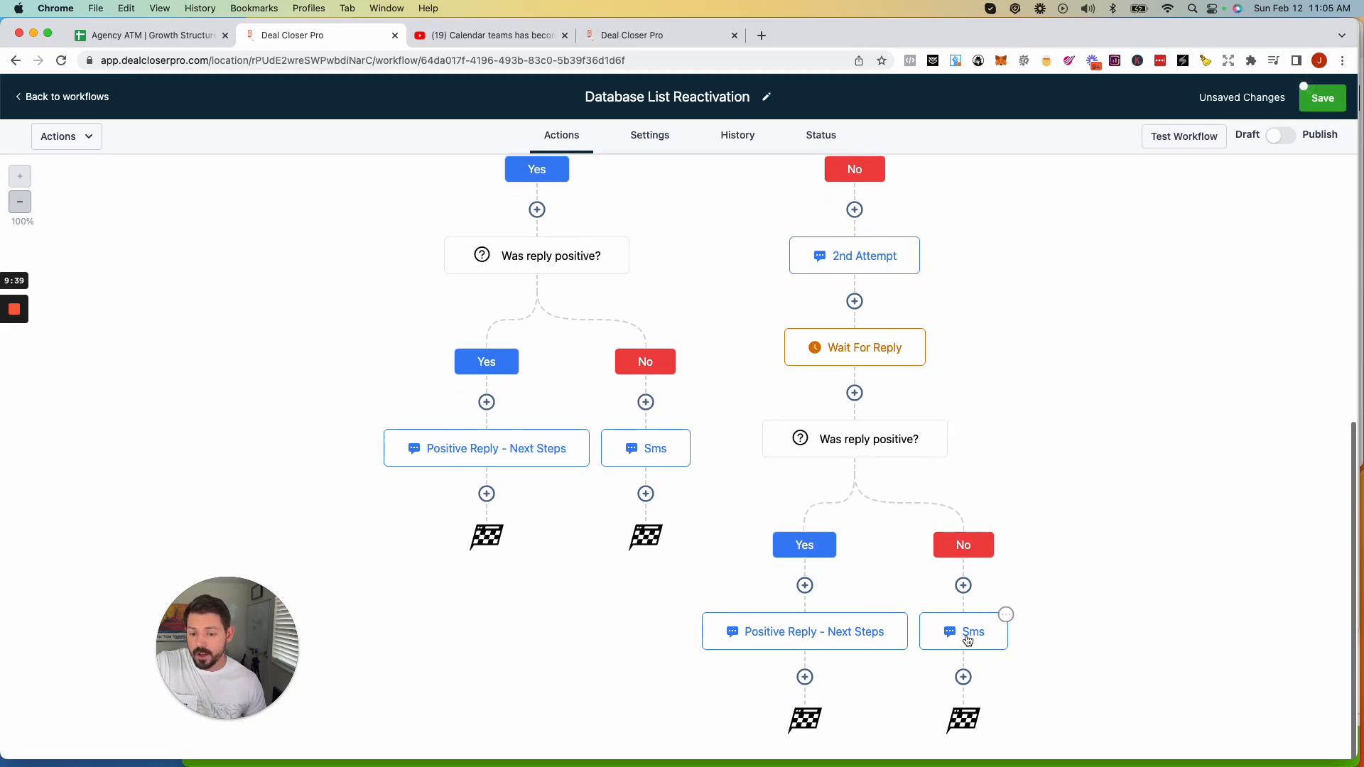
click(972, 629)
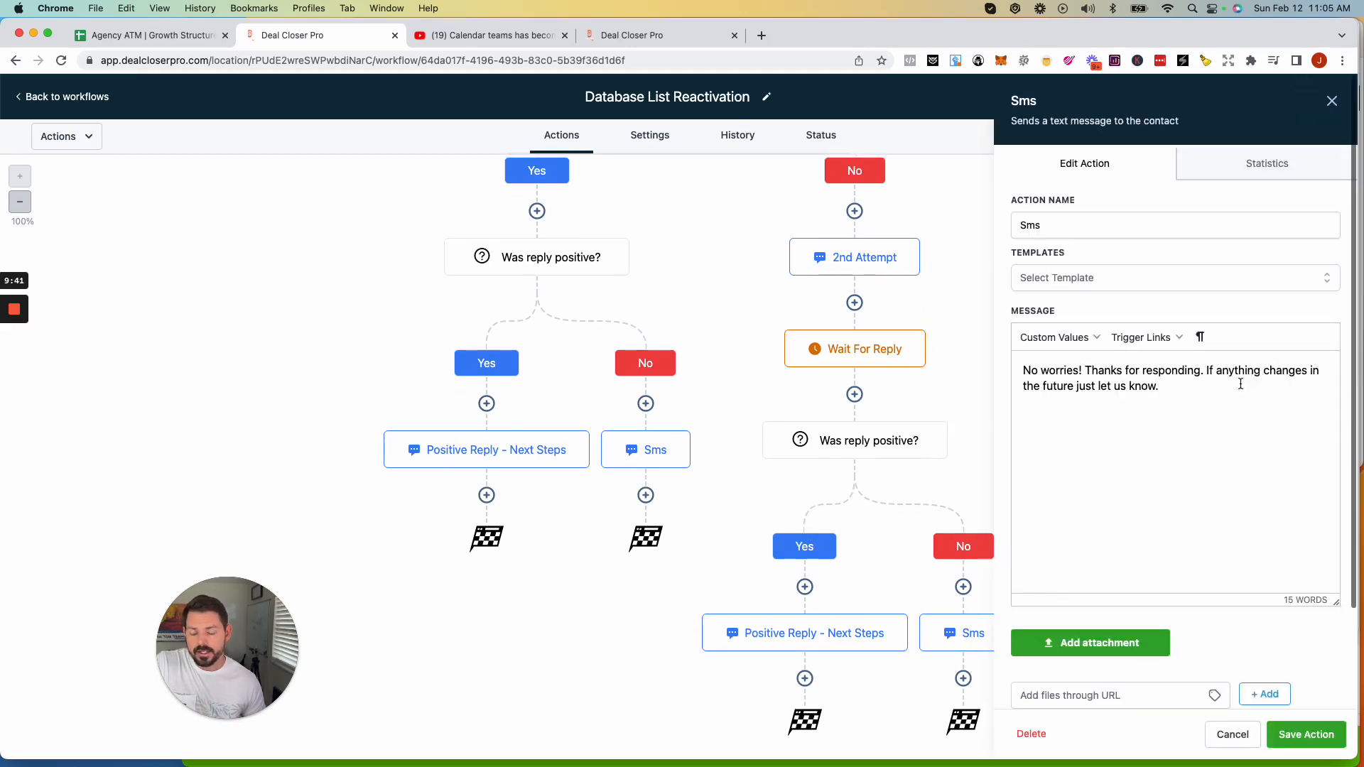
click(792, 639)
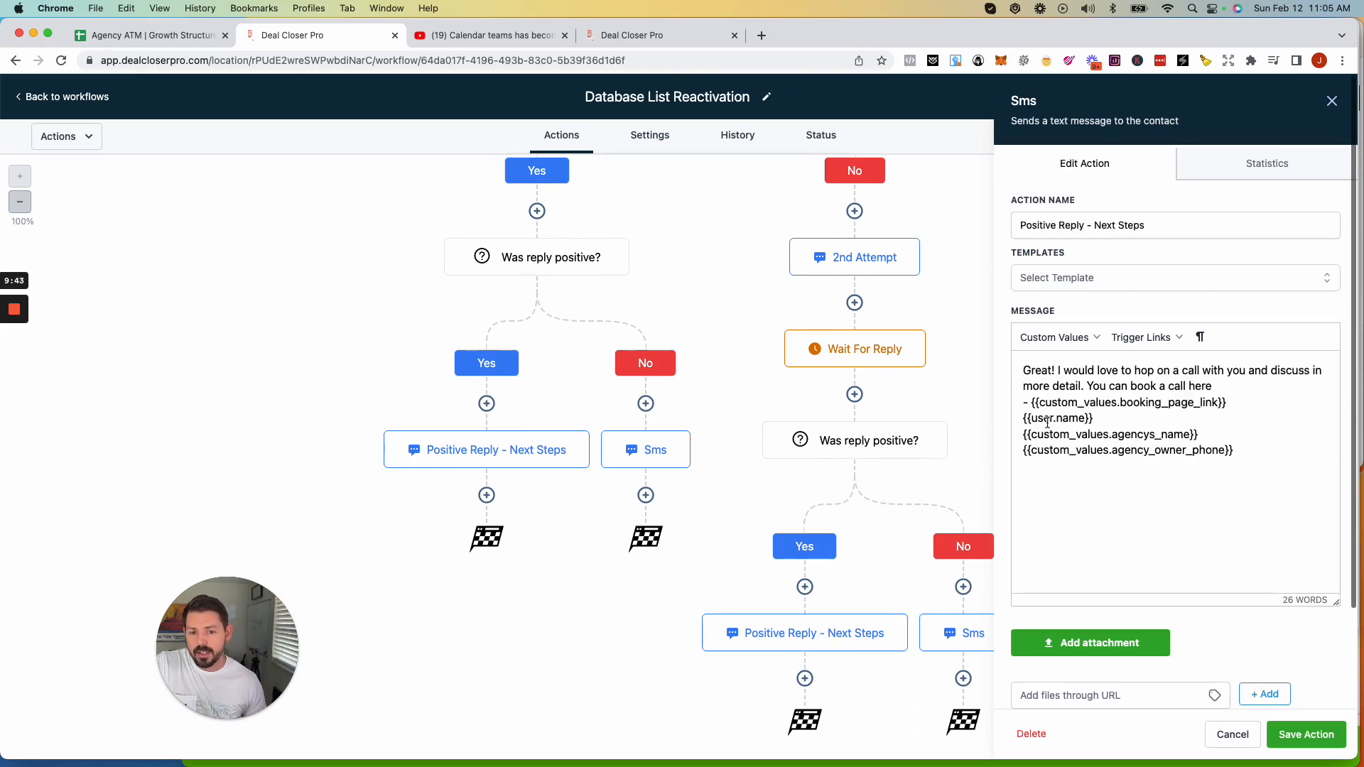
scroll(1200, 377, down, 1)
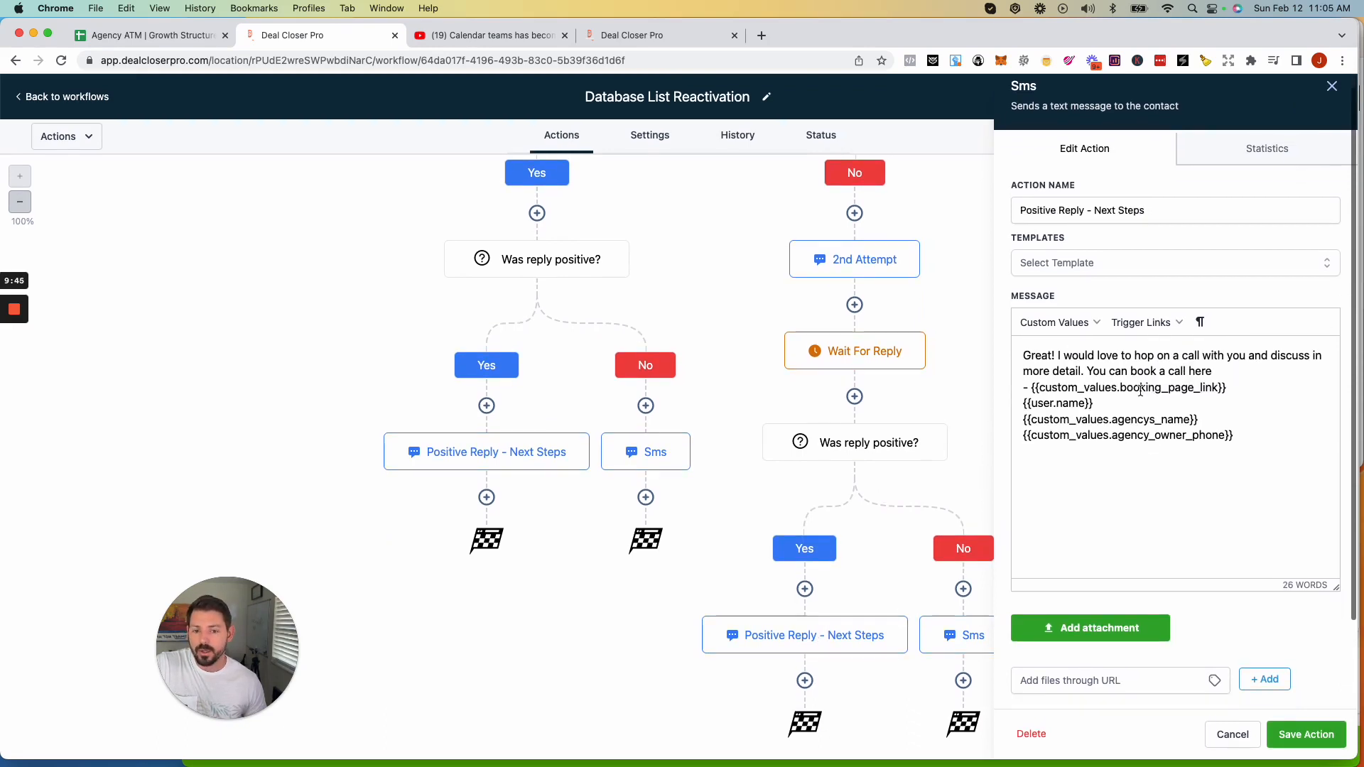
click(1305, 734)
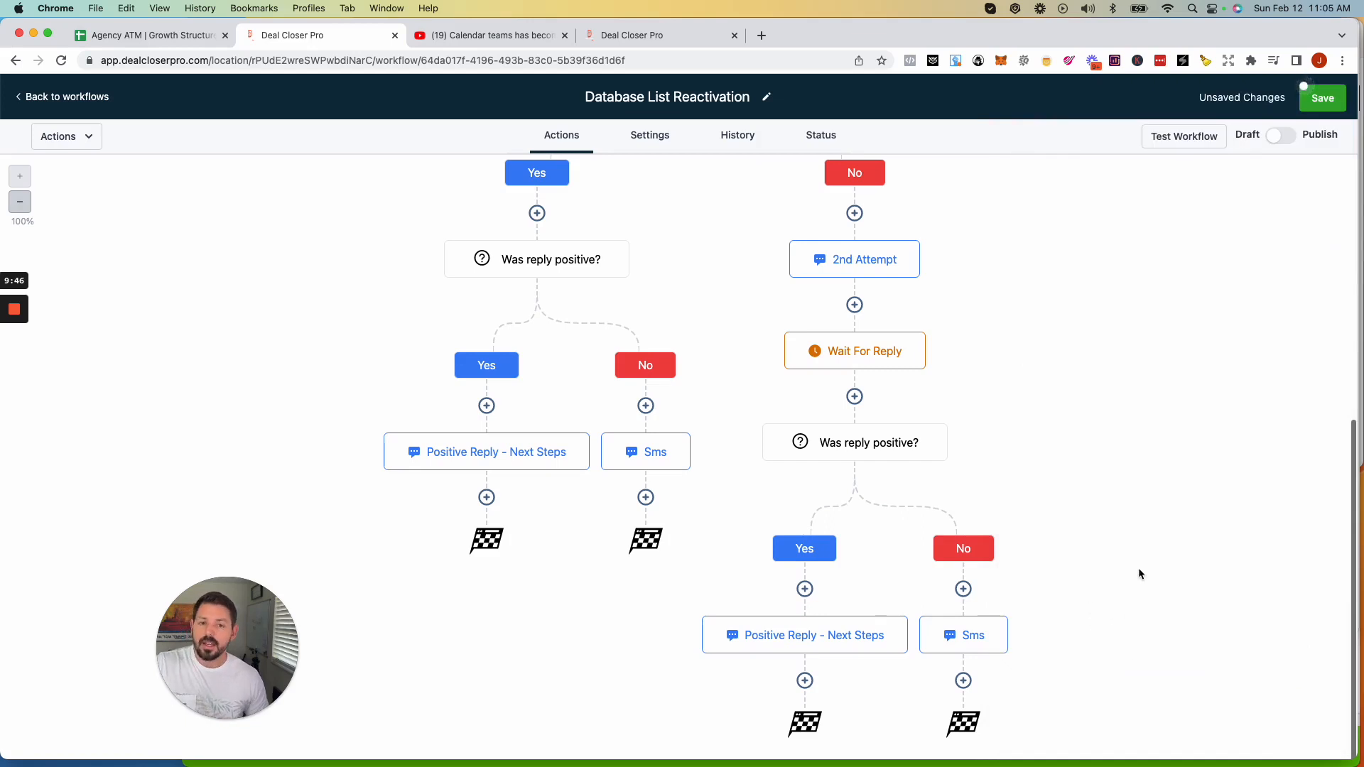
scroll(1138, 573, down, 1)
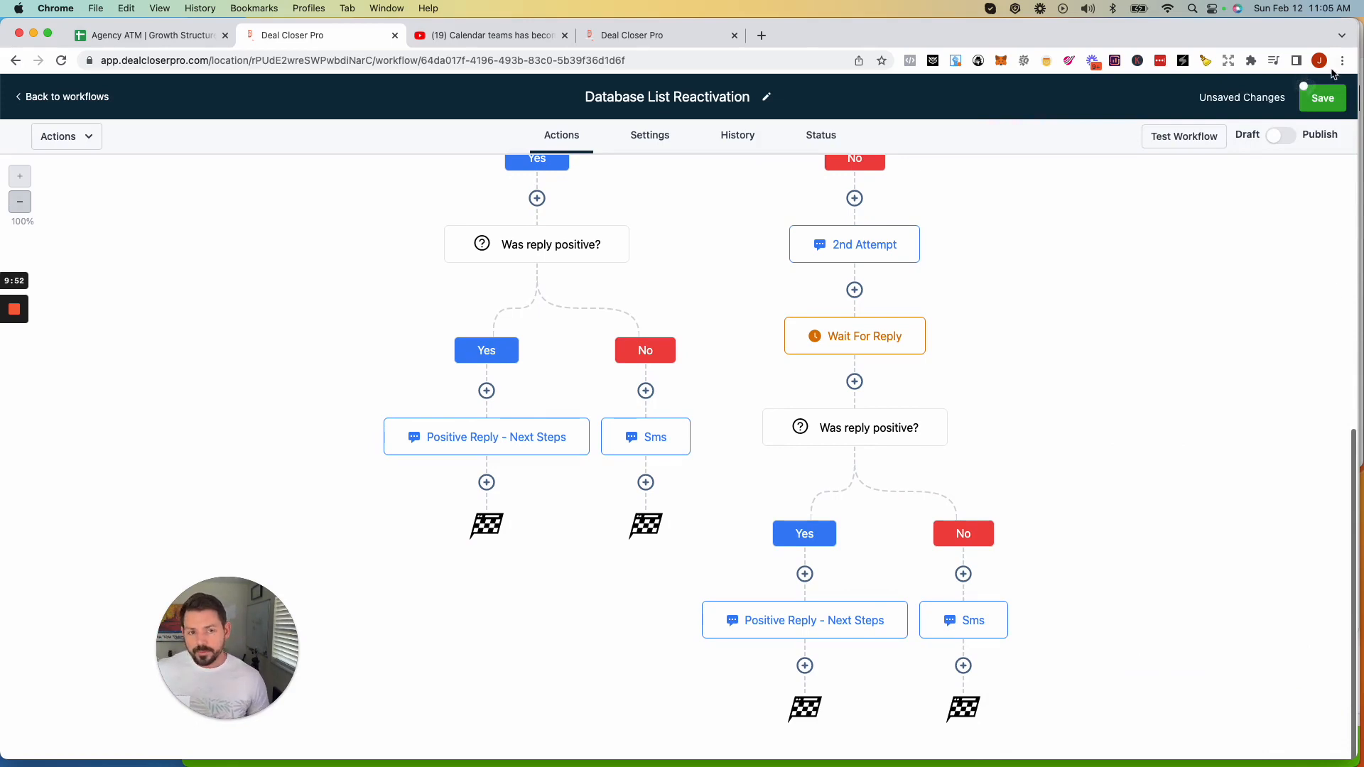
Try to save the workflow and switch it from draft to published, dismissing the save error notices.
click(1323, 101)
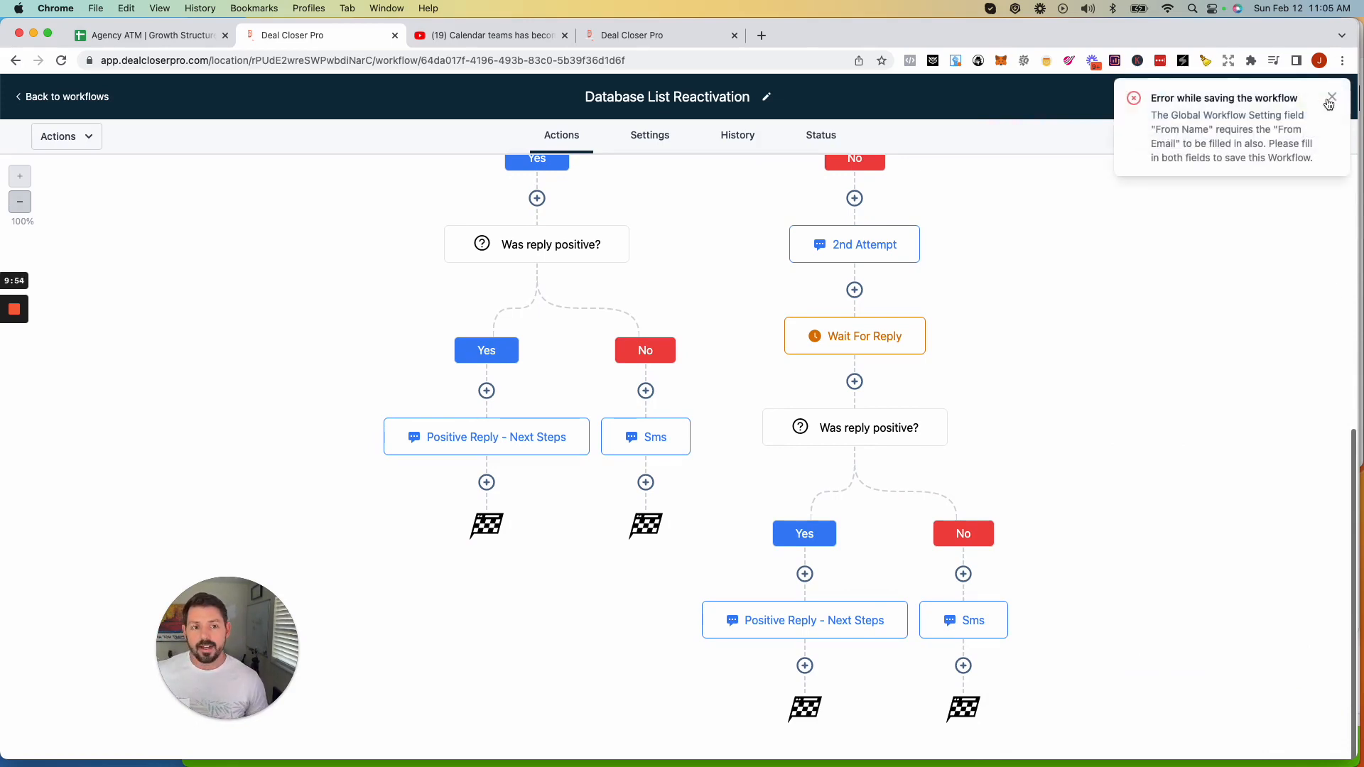
click(1330, 100)
click(1326, 104)
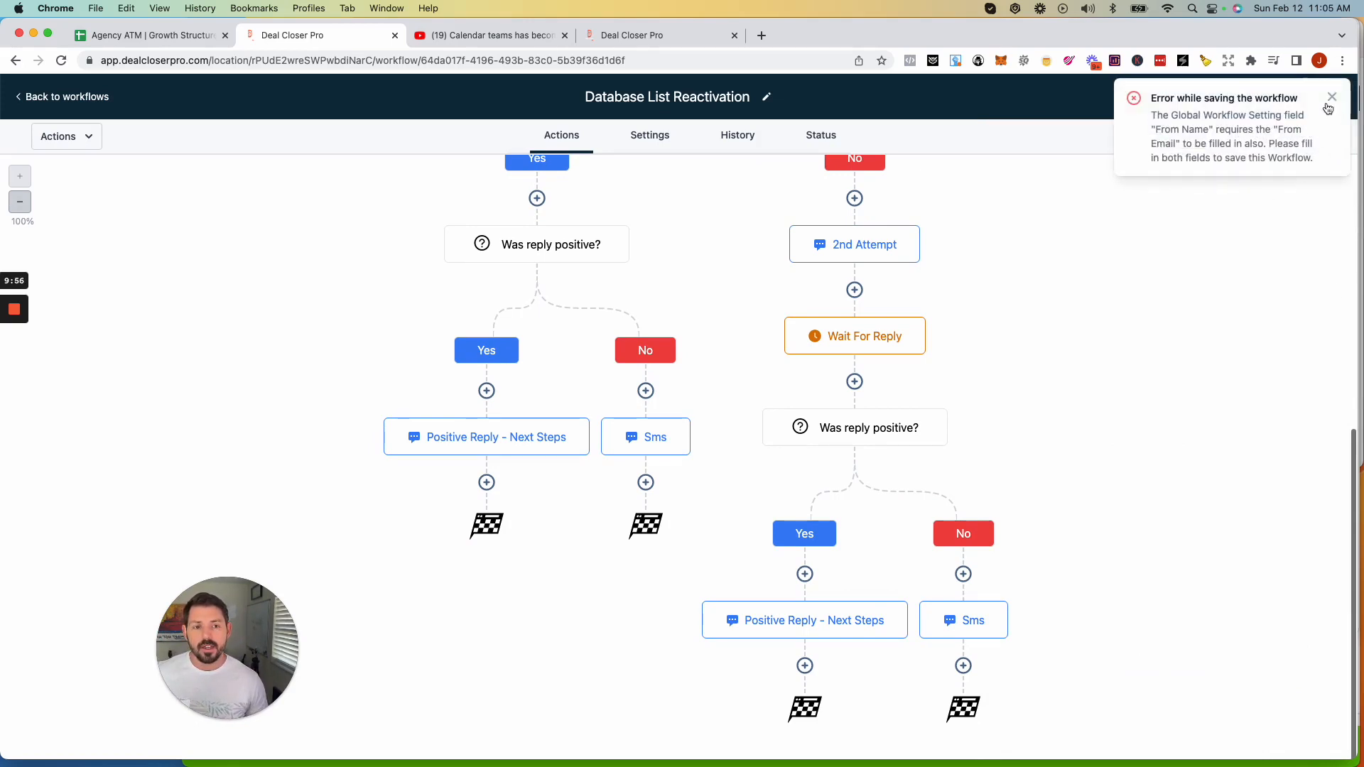
click(1328, 101)
click(1279, 132)
click(1326, 104)
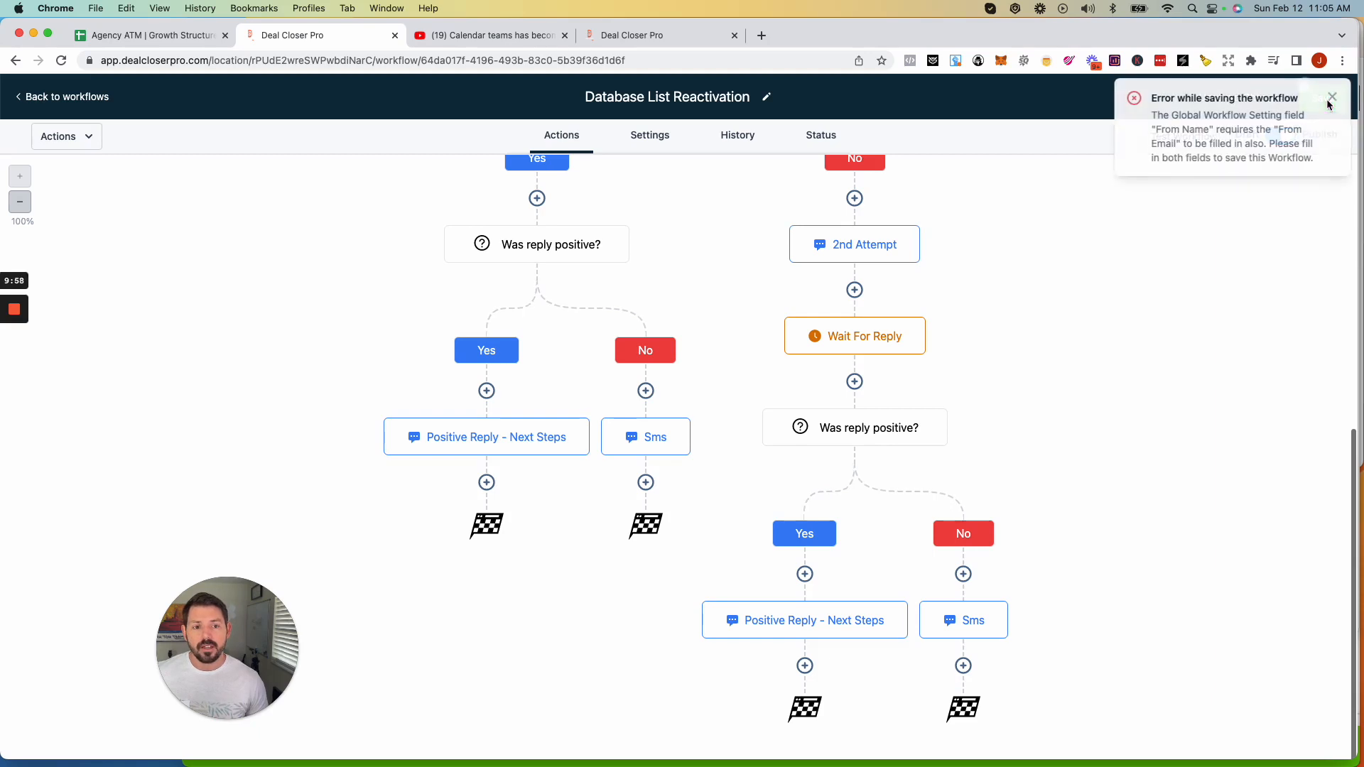
click(1331, 98)
scroll(1069, 280, up, 6)
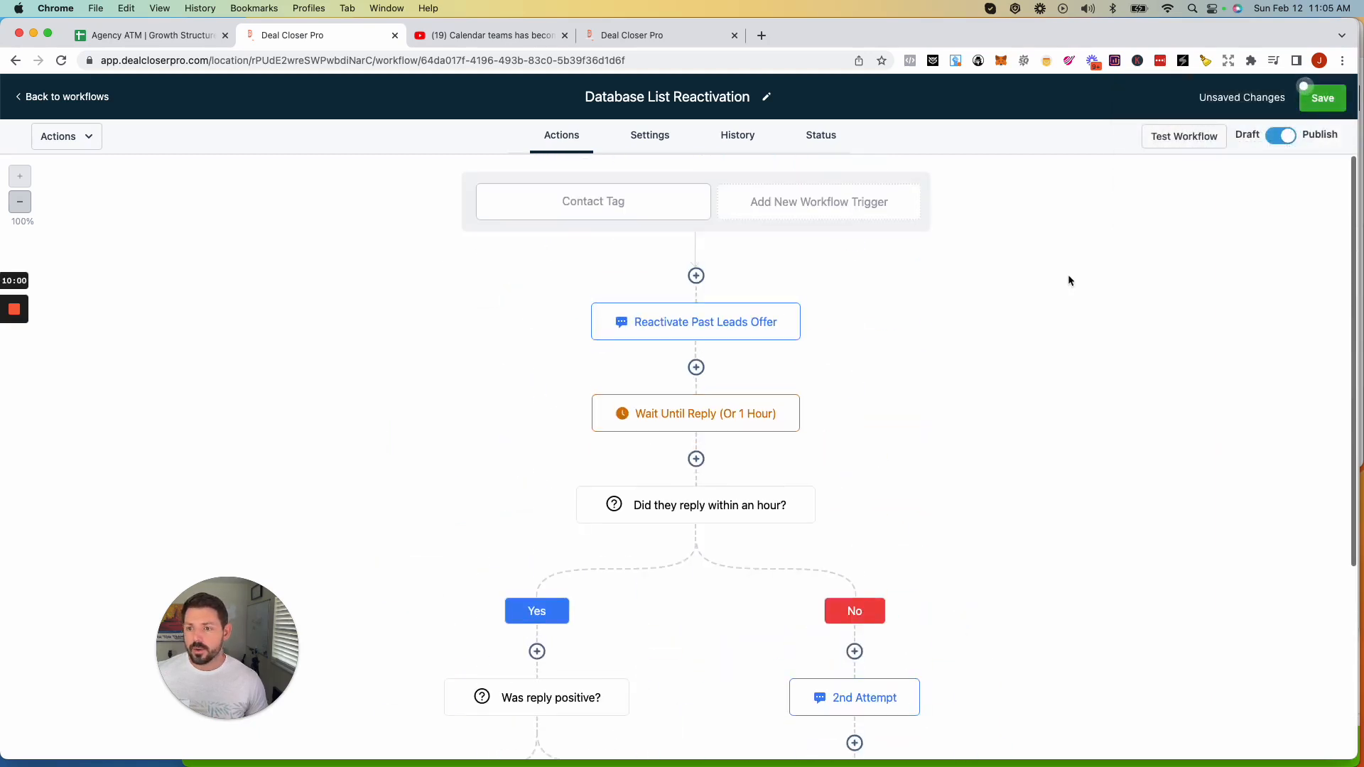
Reload the workflow page, set the Database List Reactivation workflow to published and save it.
click(551, 59)
key(Return)
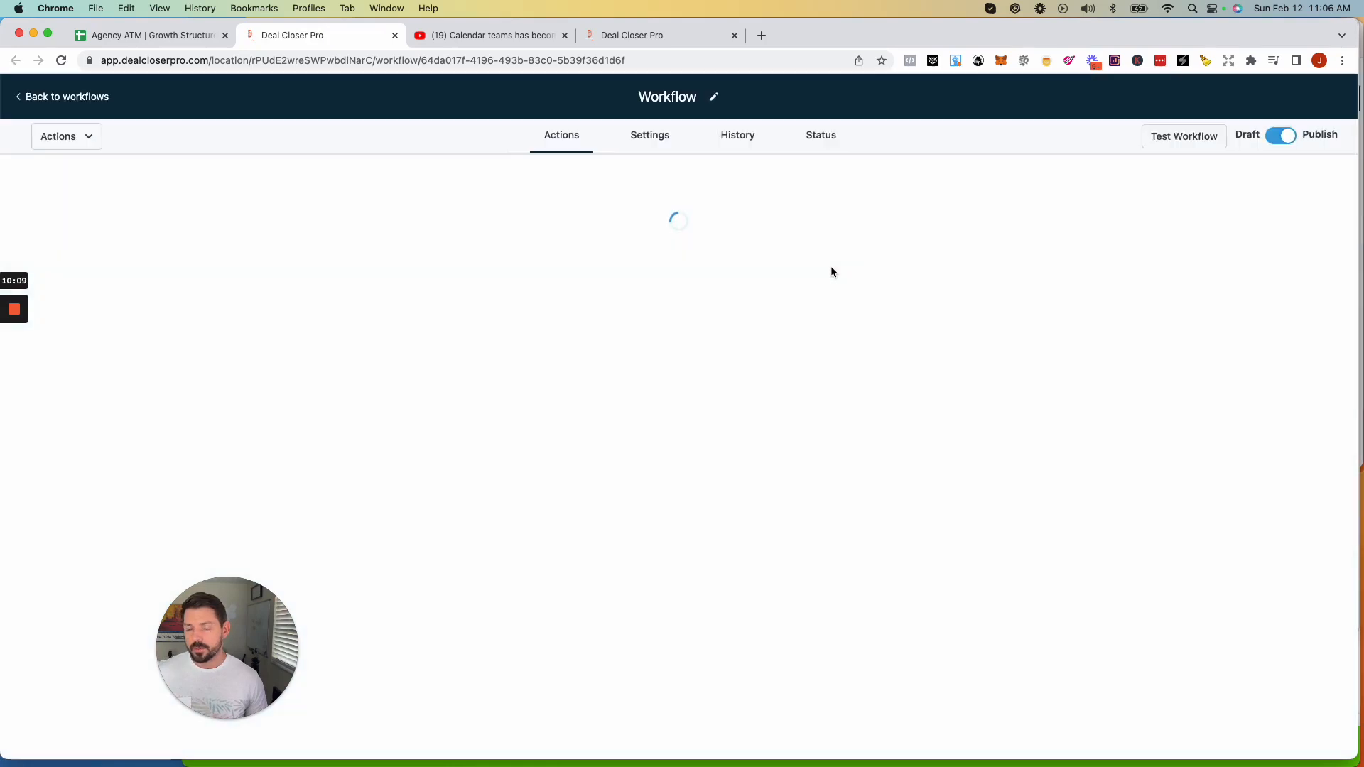
click(1281, 135)
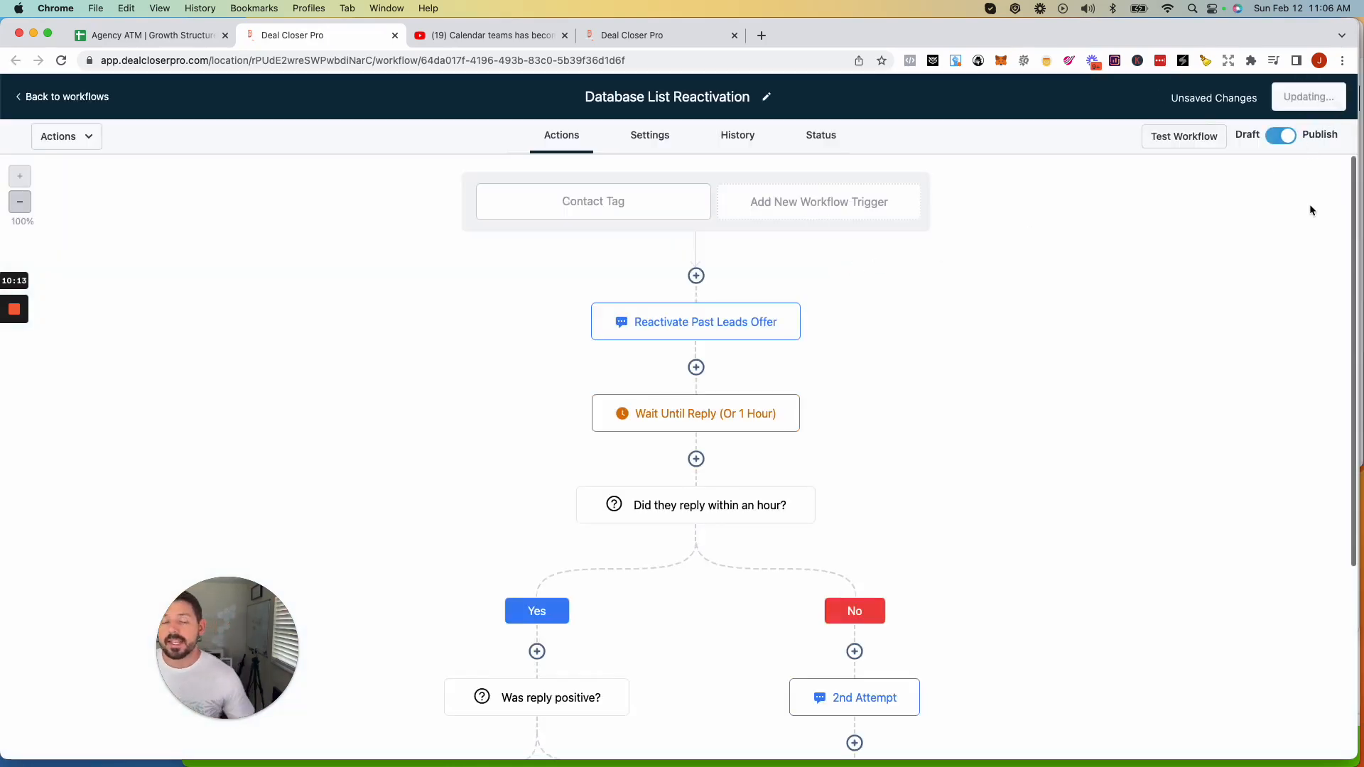
click(1331, 100)
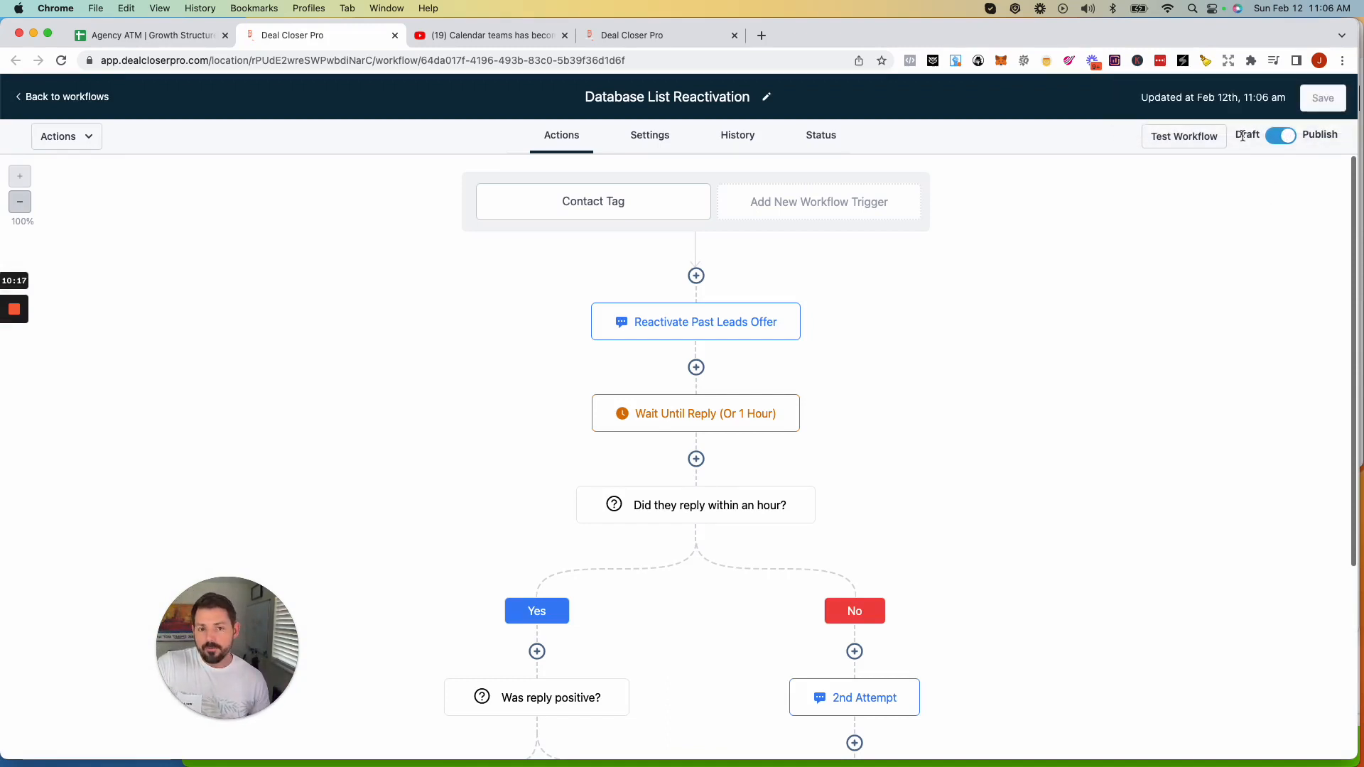
Run a test of the workflow on the contact listed with a name and e-mail address.
click(1170, 137)
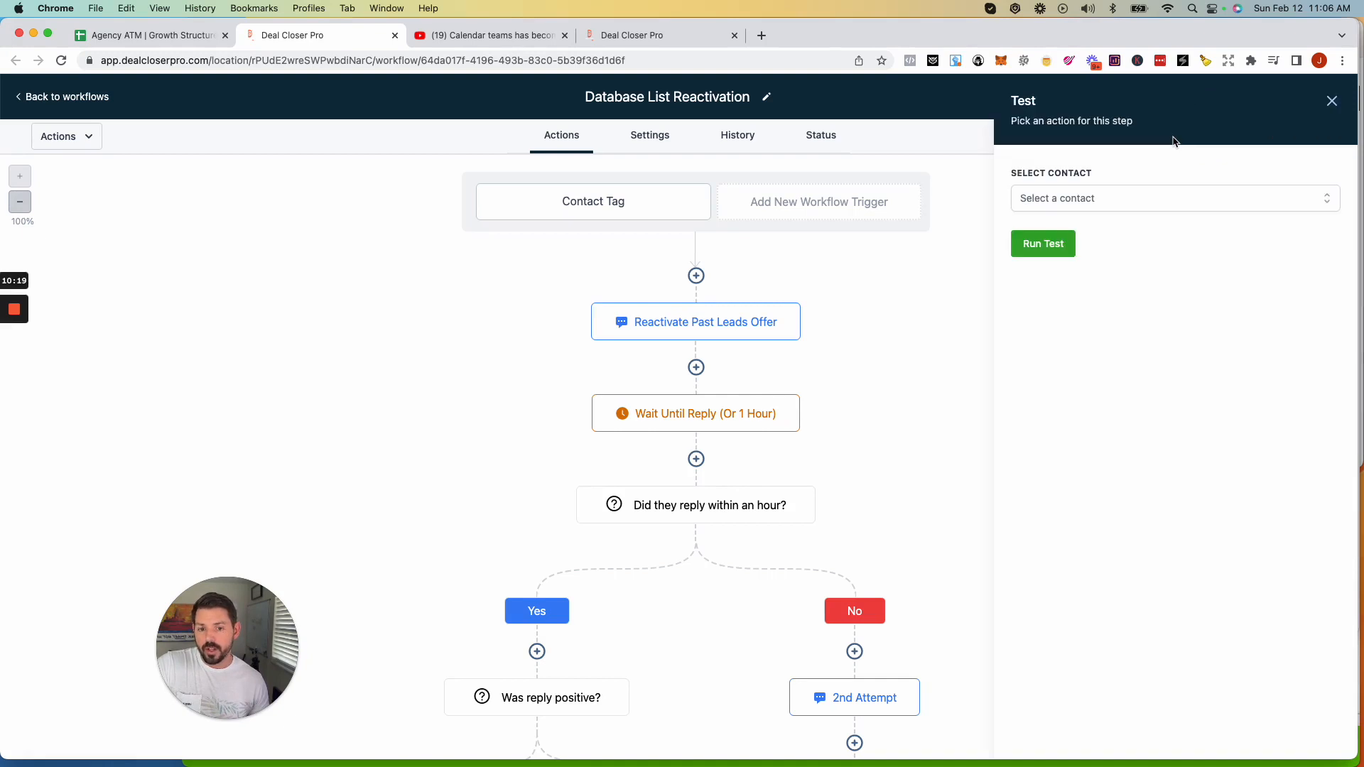
click(1119, 202)
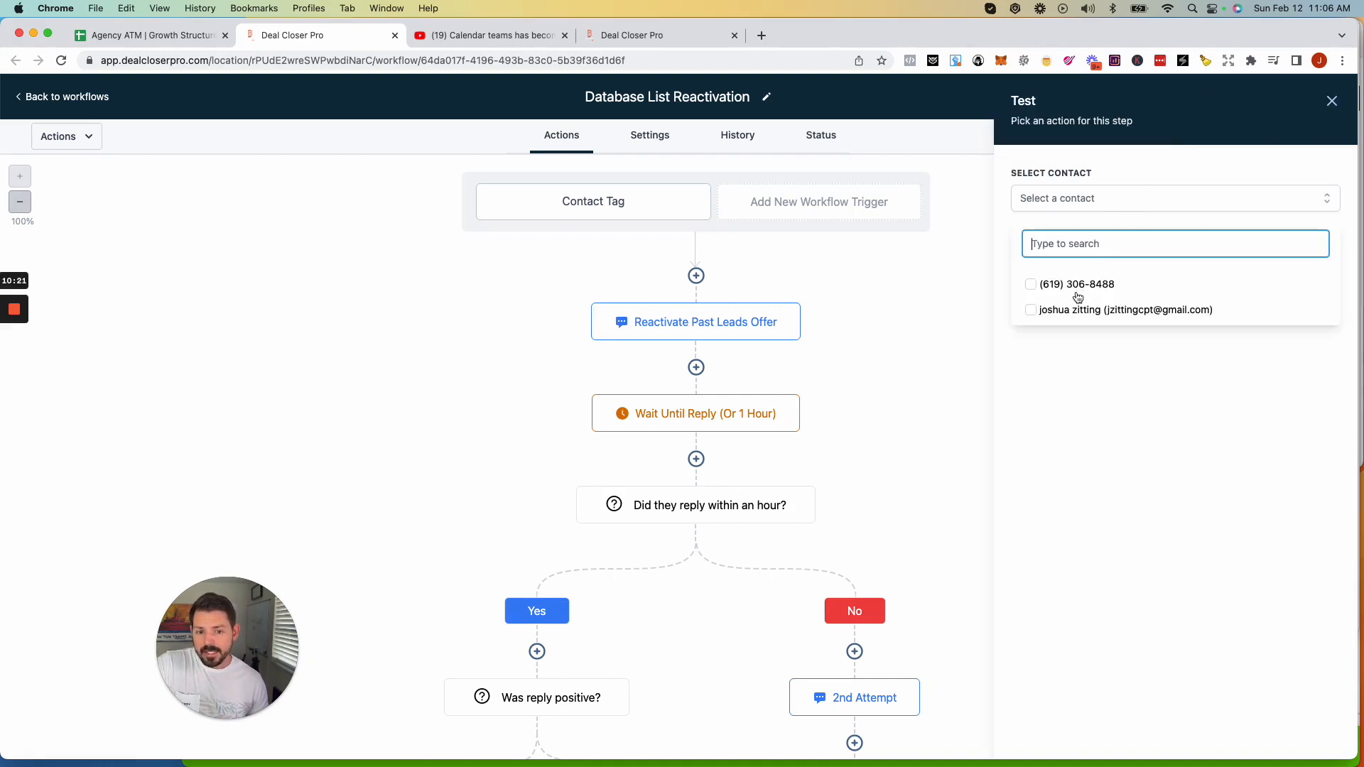
click(1032, 311)
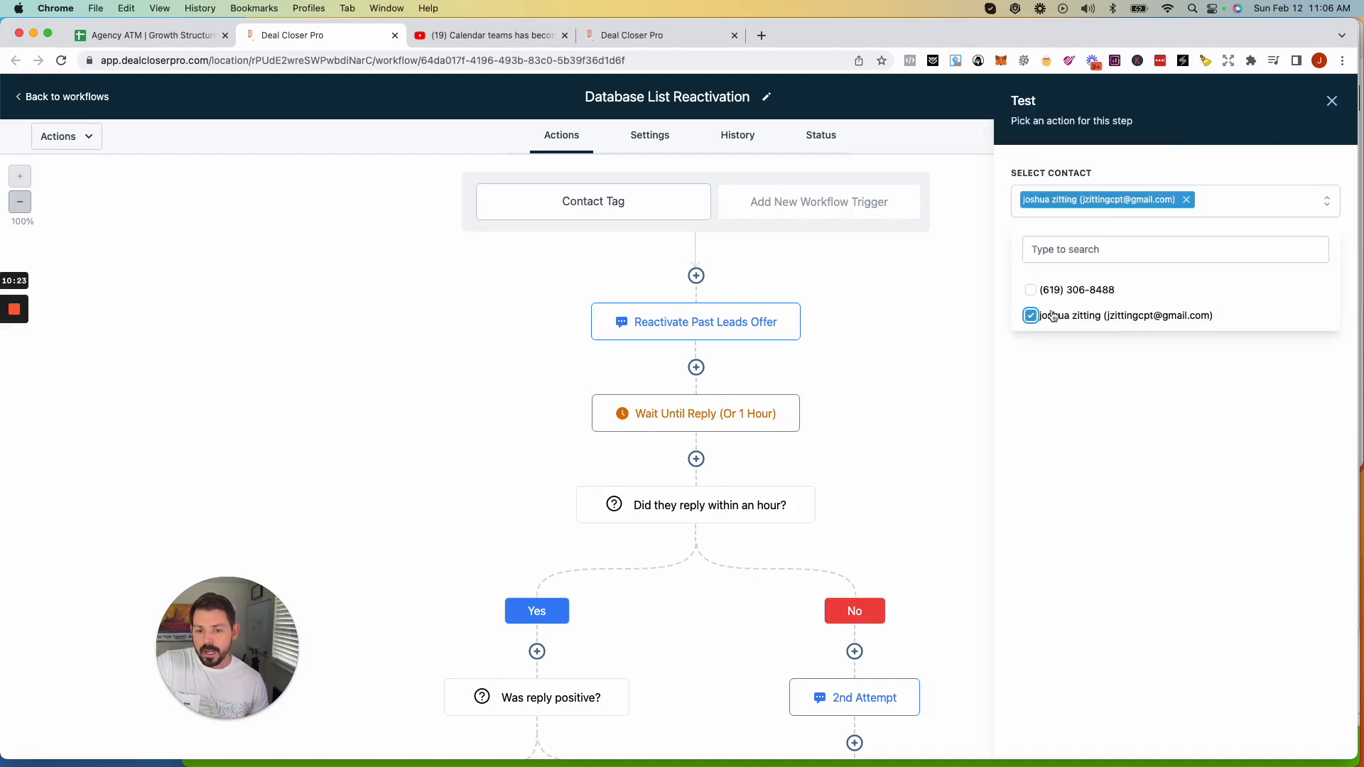
click(1112, 351)
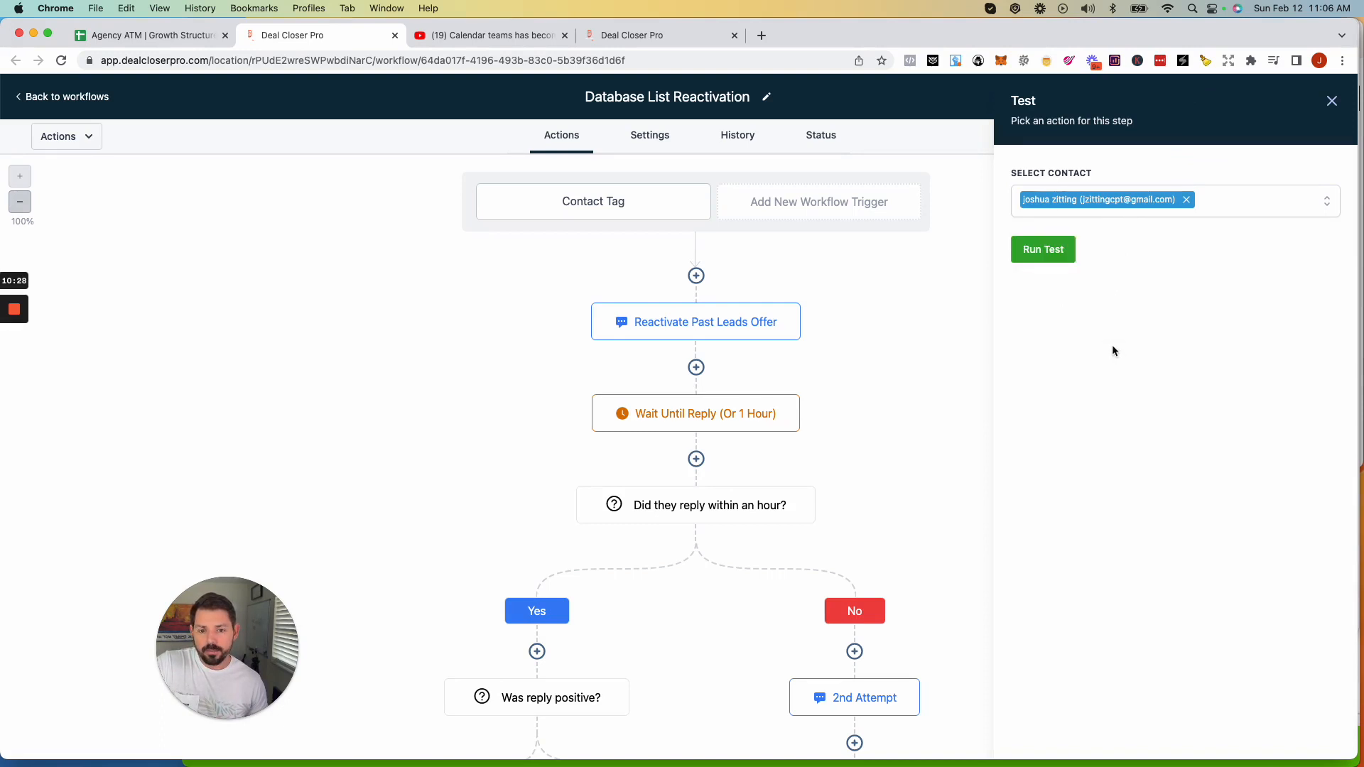
click(1058, 260)
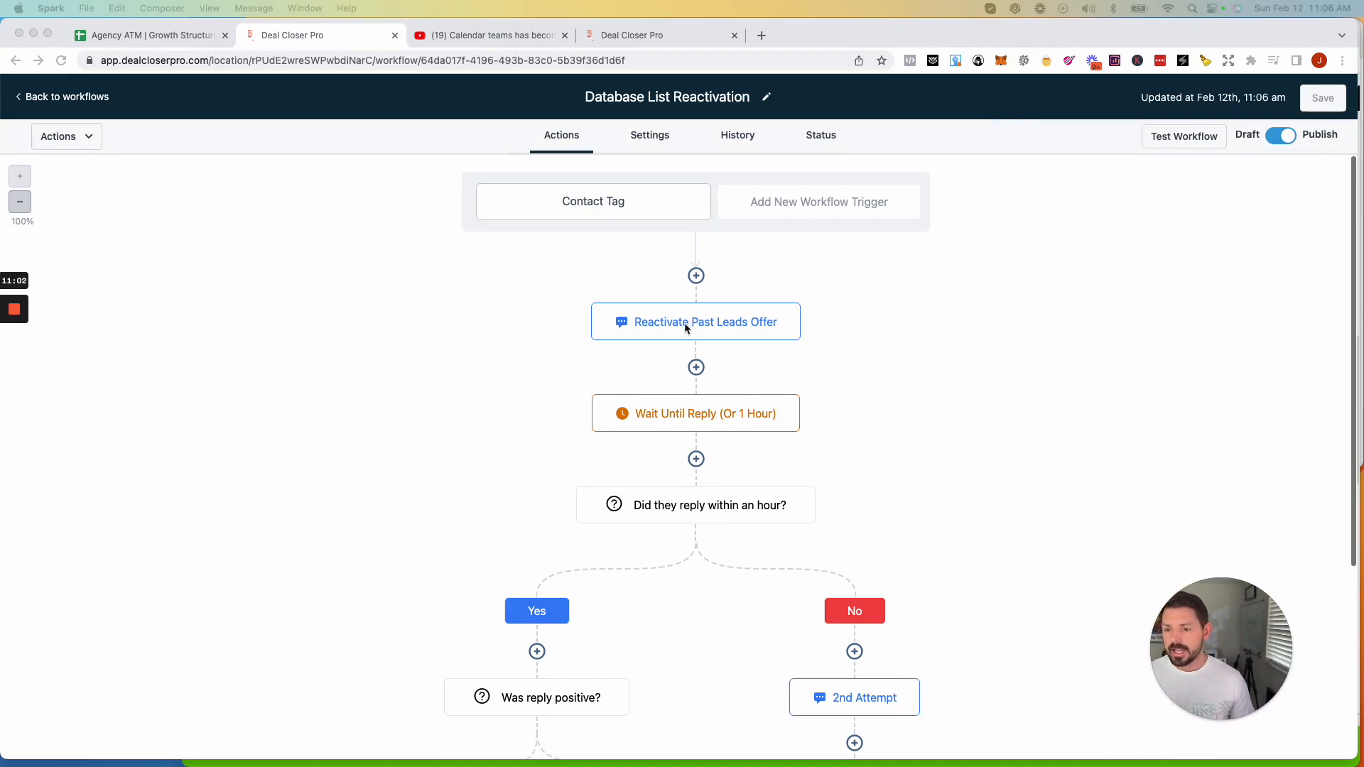
scroll(813, 401, down, 6)
scroll(813, 401, up, 6)
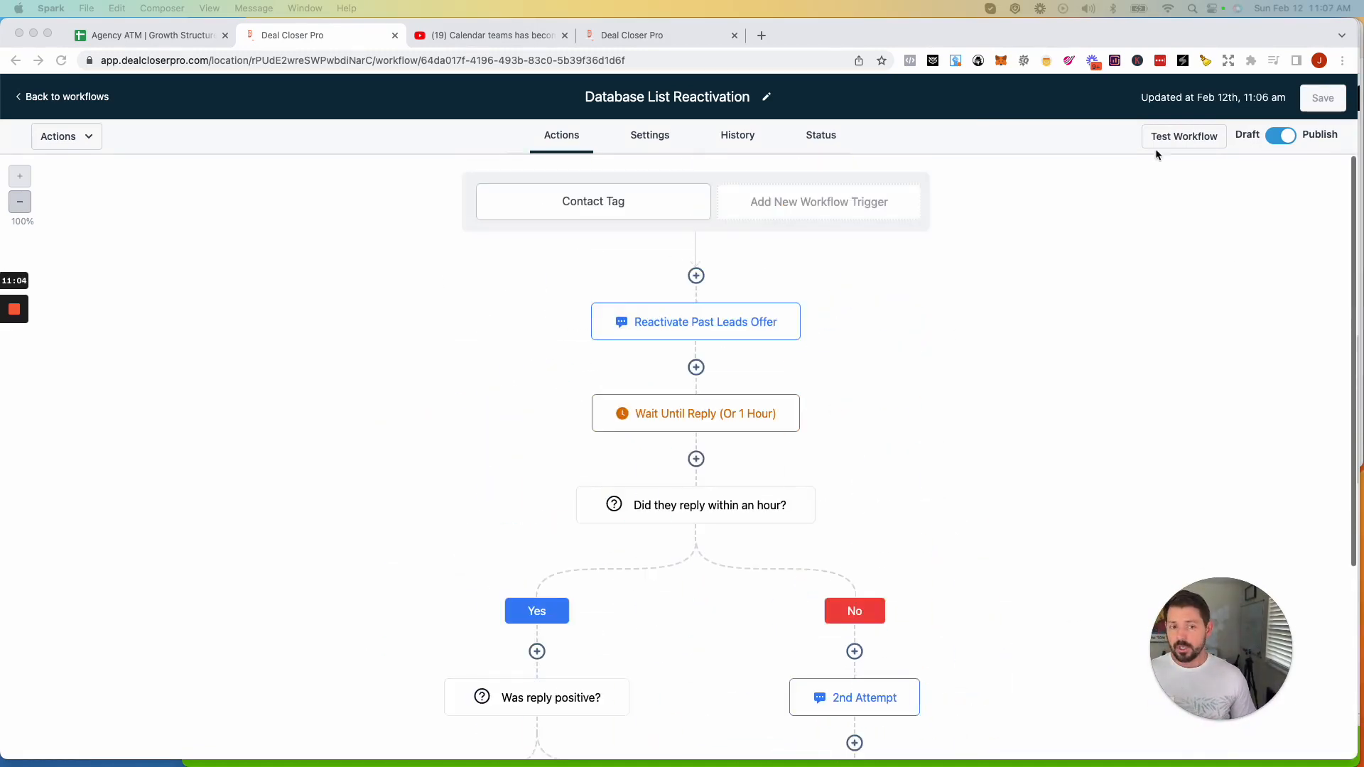
click(1312, 135)
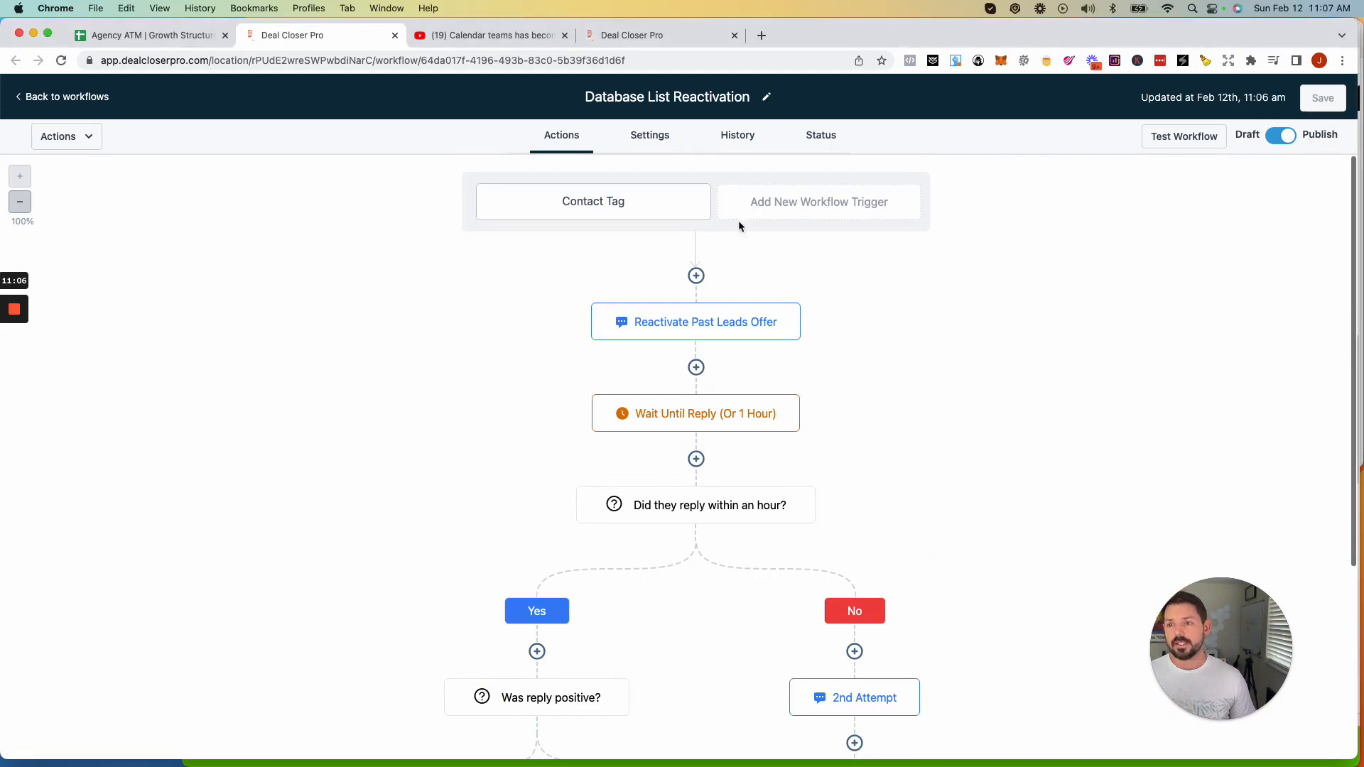
scroll(709, 255, down, 1)
Leave the workflow for the contact list, select all contacts and look over the available contact filters.
click(67, 98)
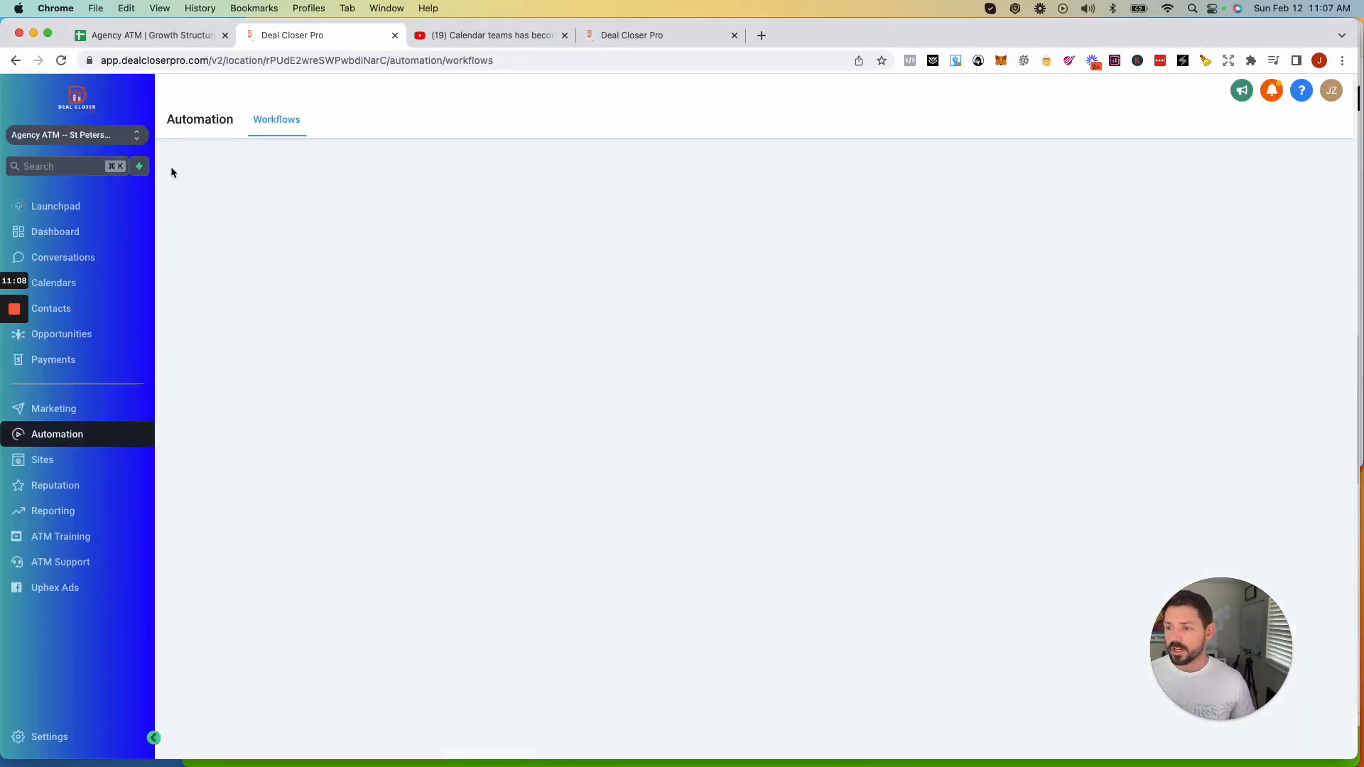
click(57, 312)
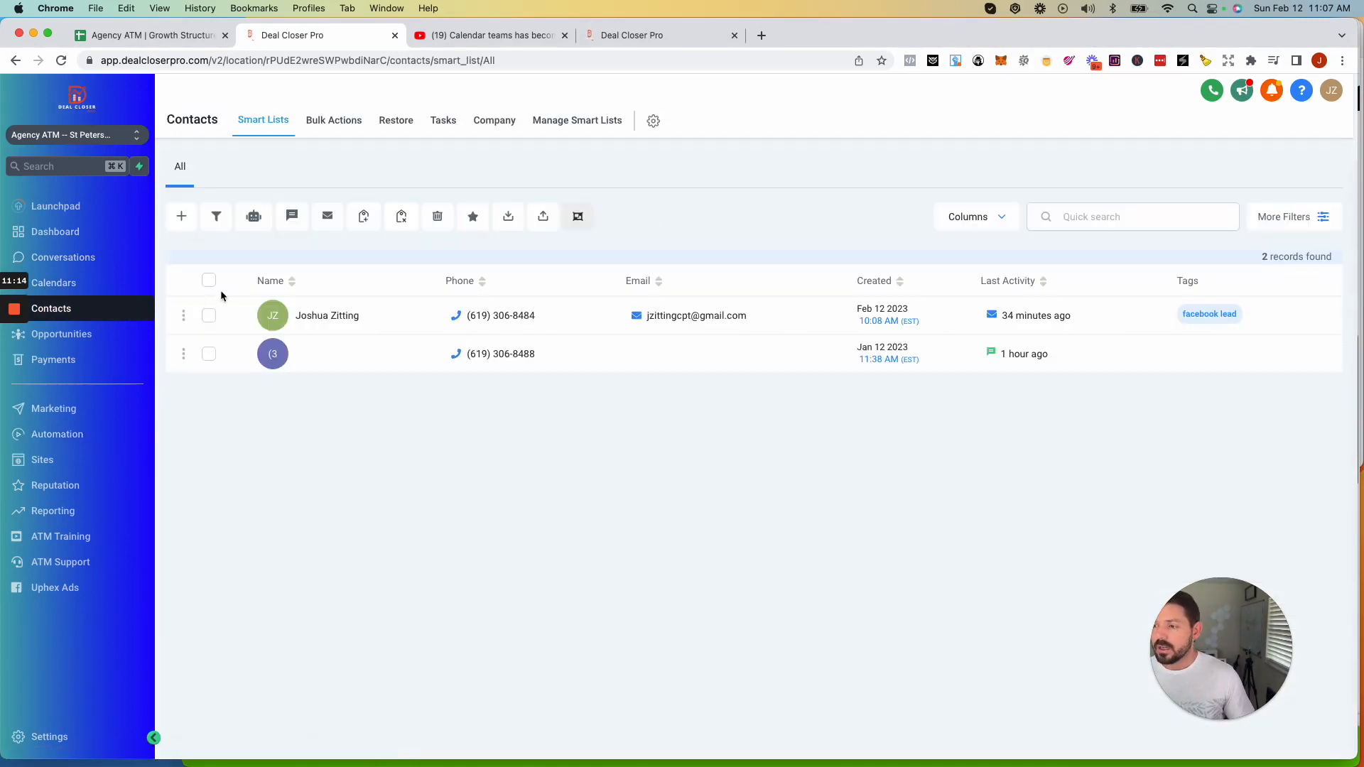
click(210, 281)
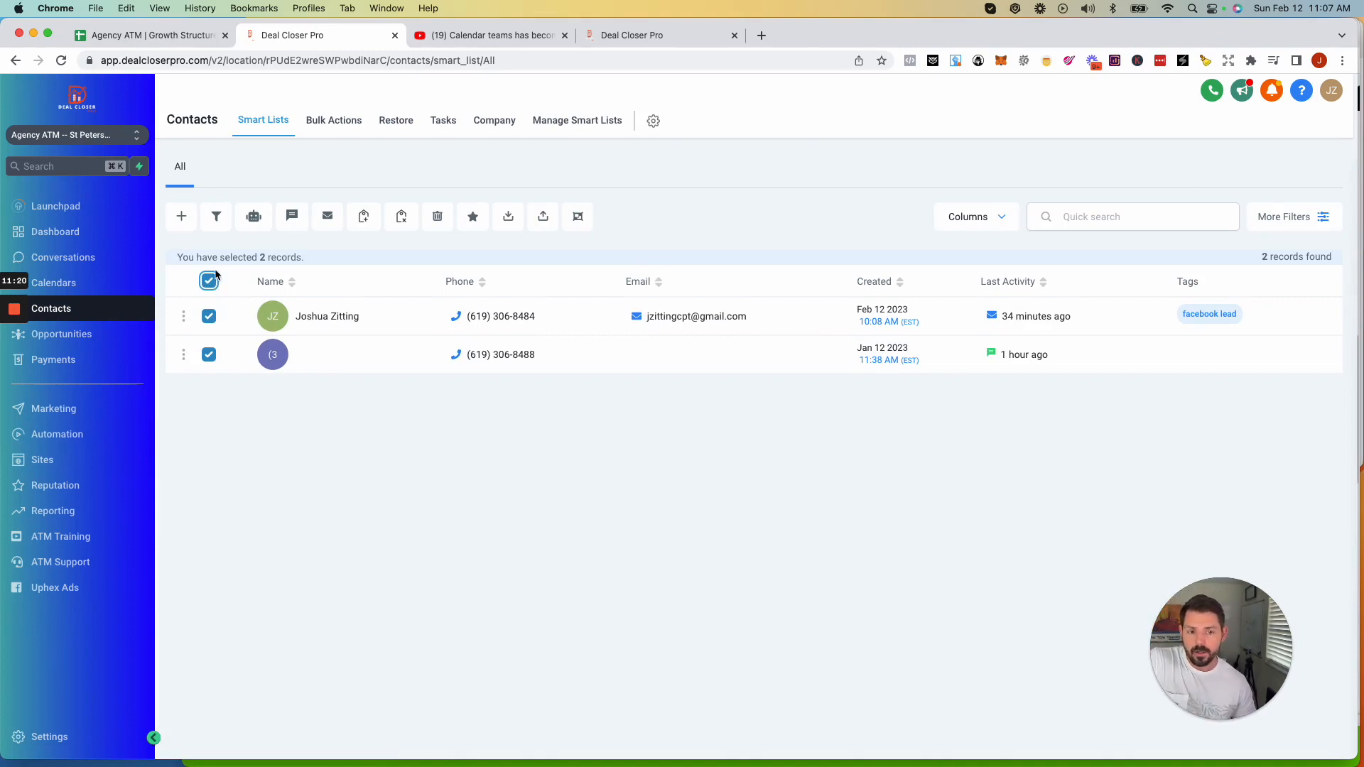
click(1314, 217)
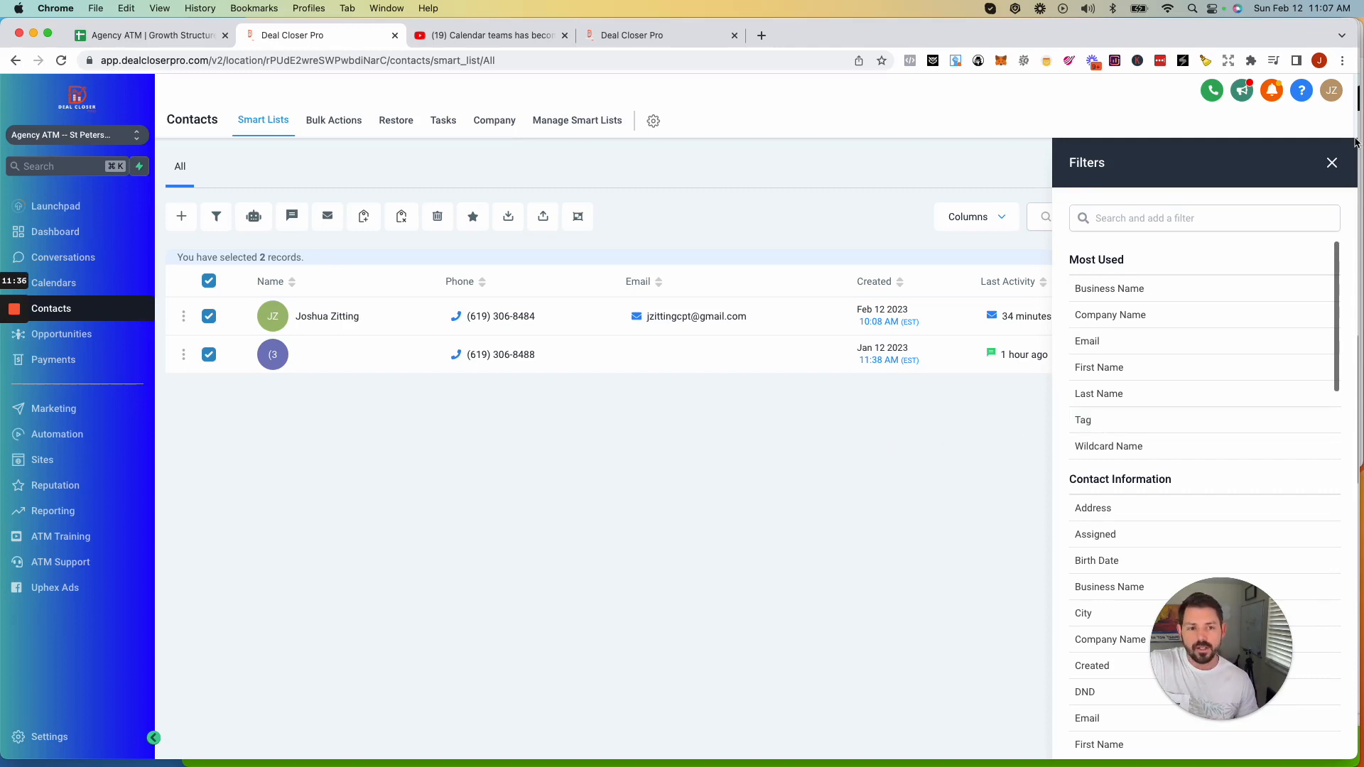
click(1332, 163)
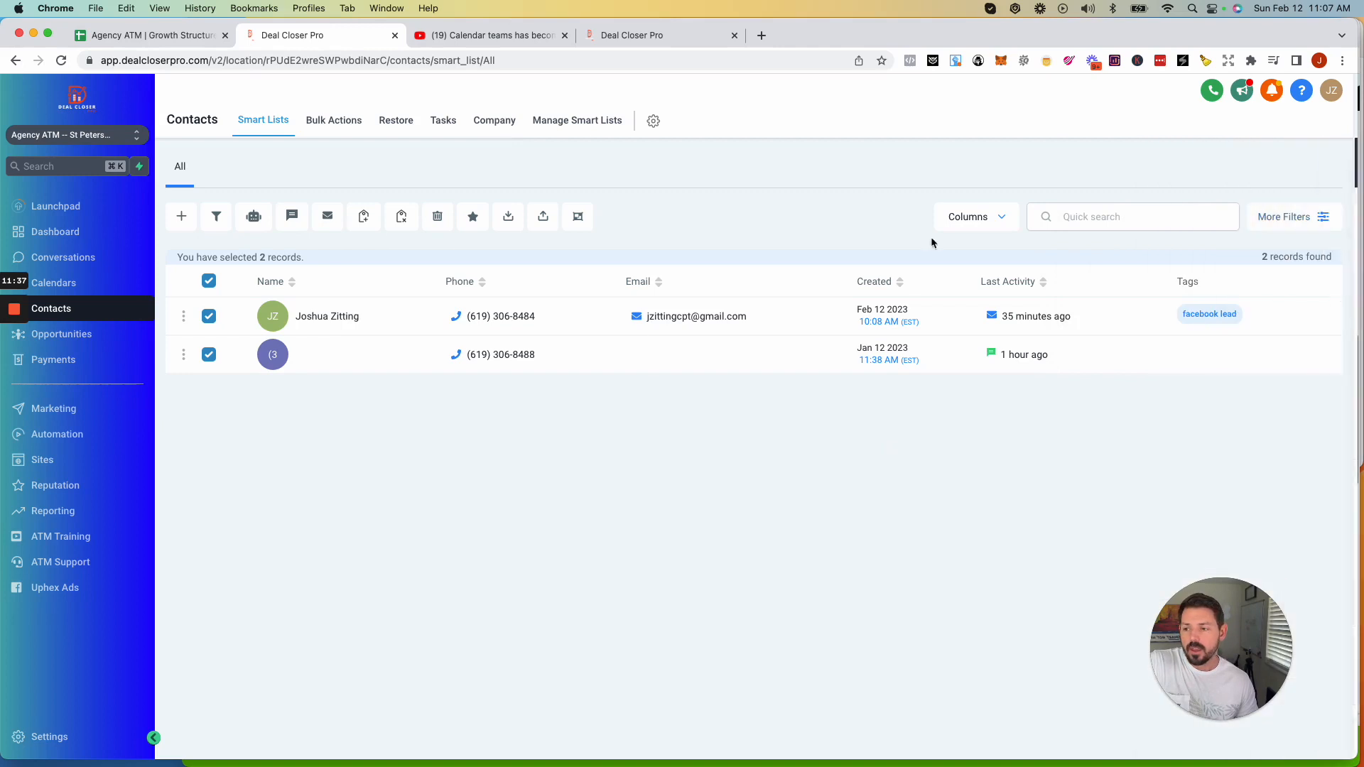
Start adding the selected contacts to the Database List Reactivation workflow in drip mode.
click(259, 223)
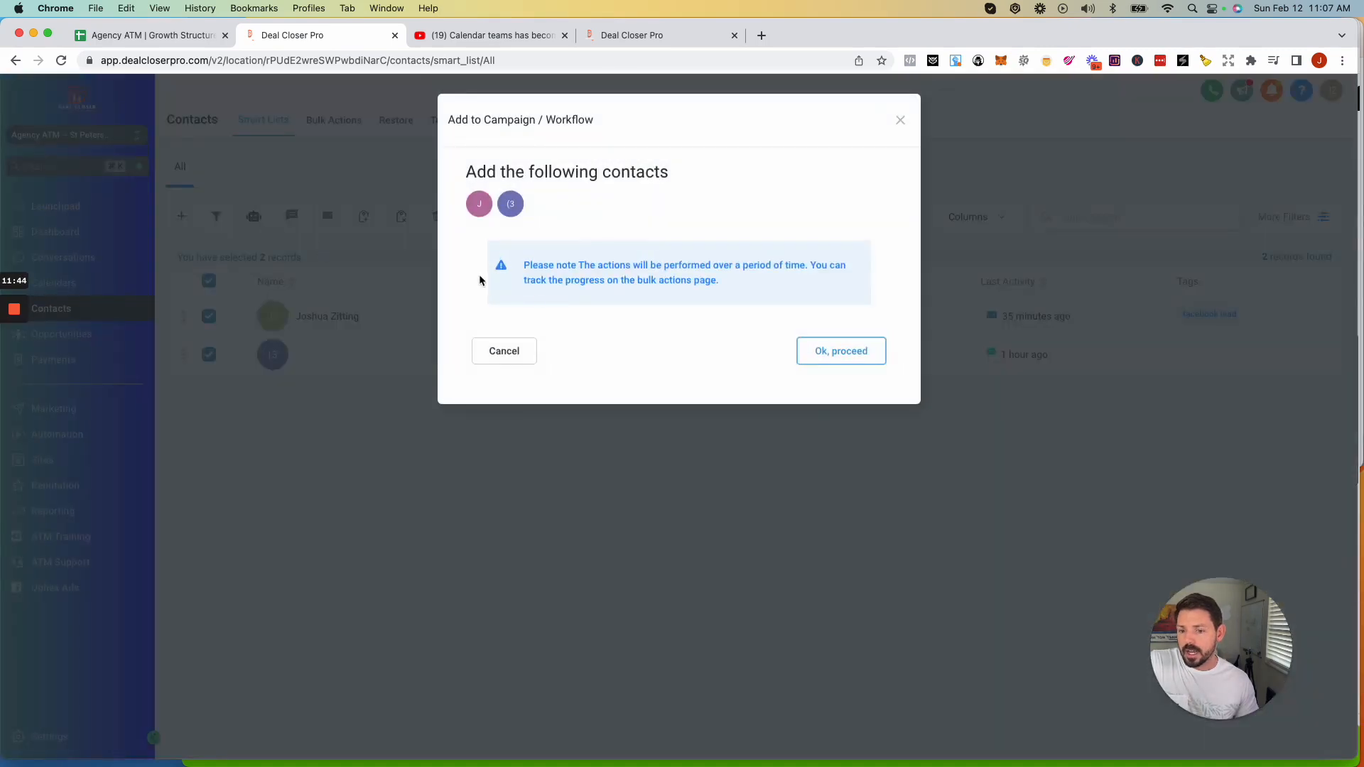
click(838, 351)
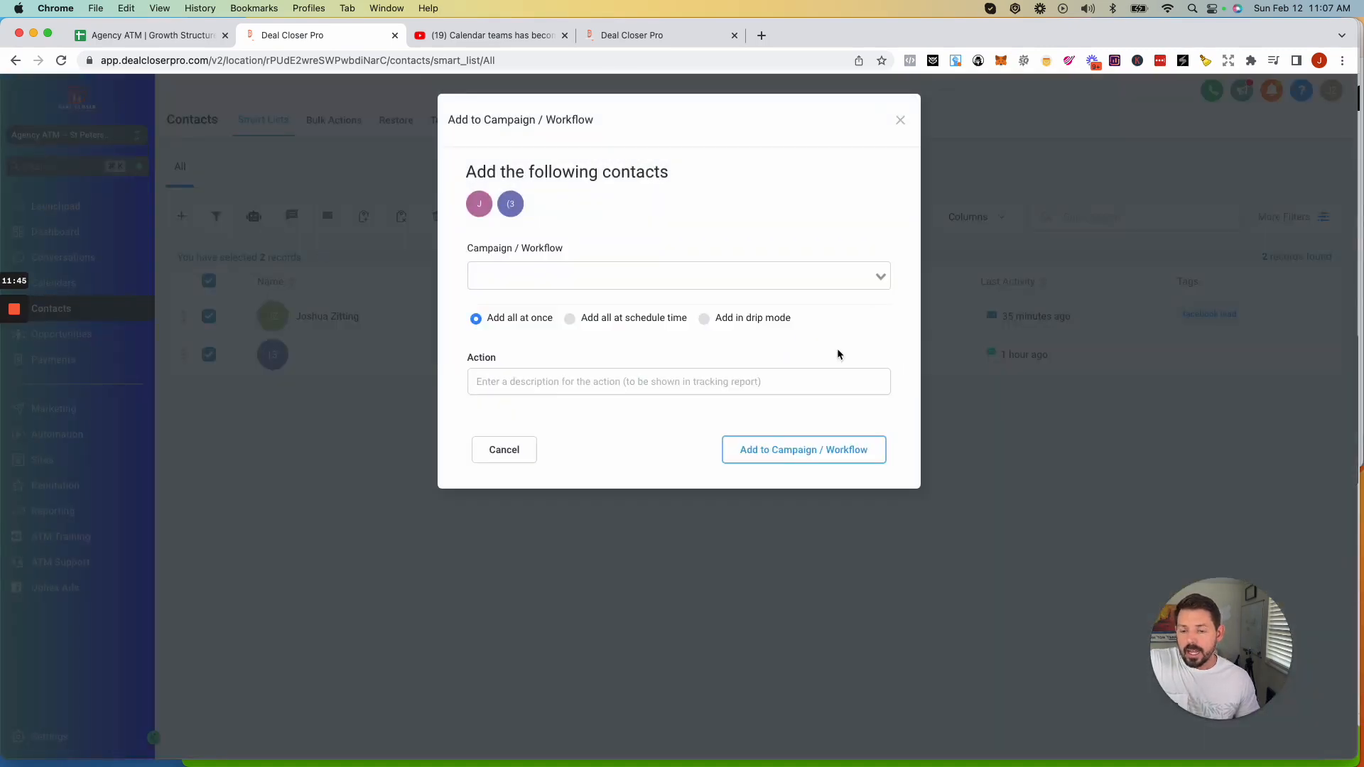
click(654, 274)
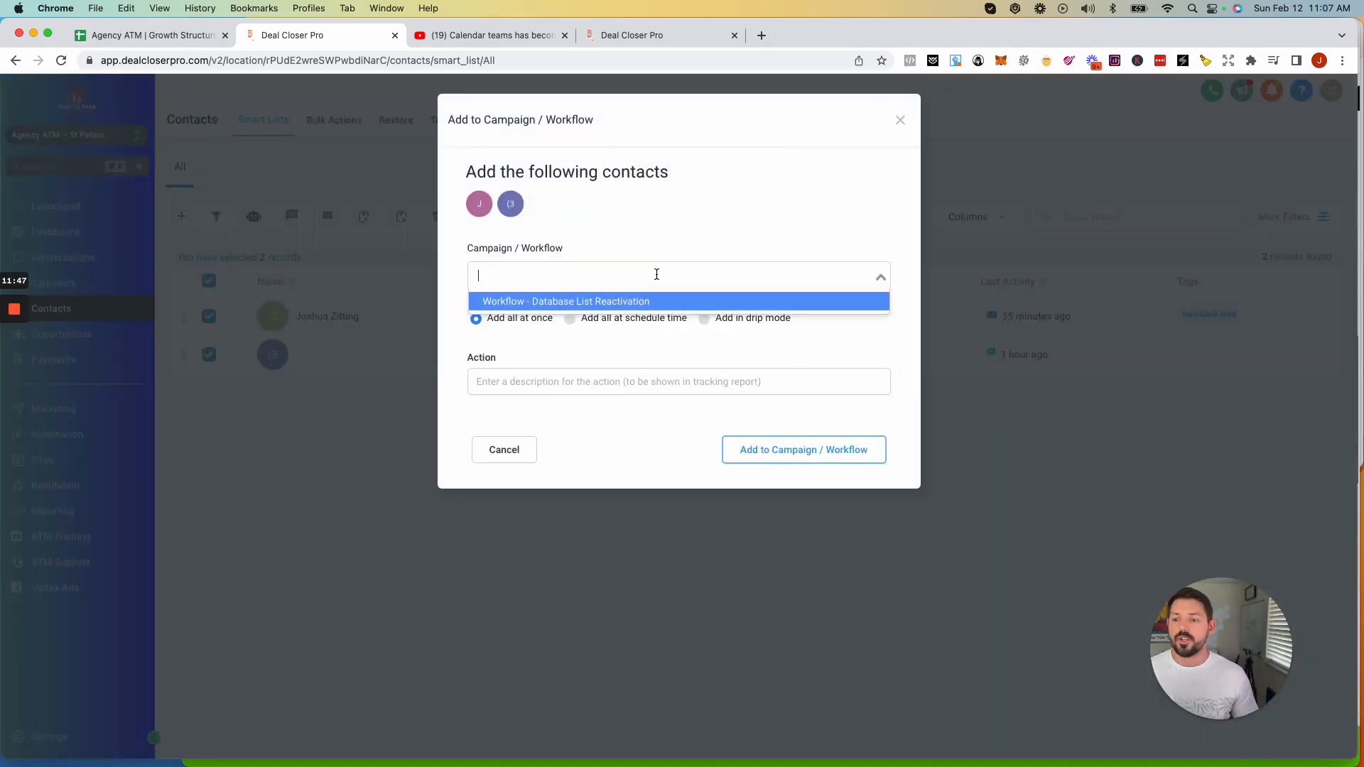
click(604, 306)
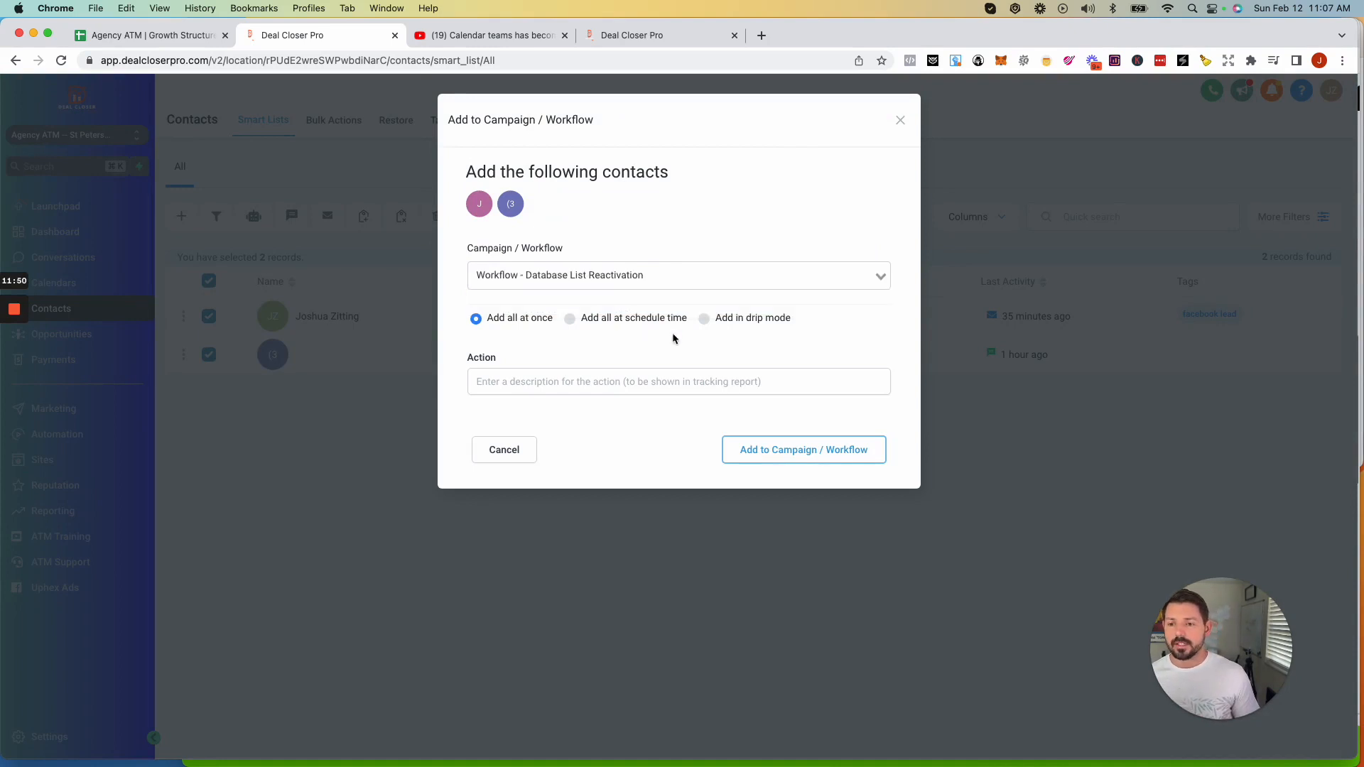
click(703, 318)
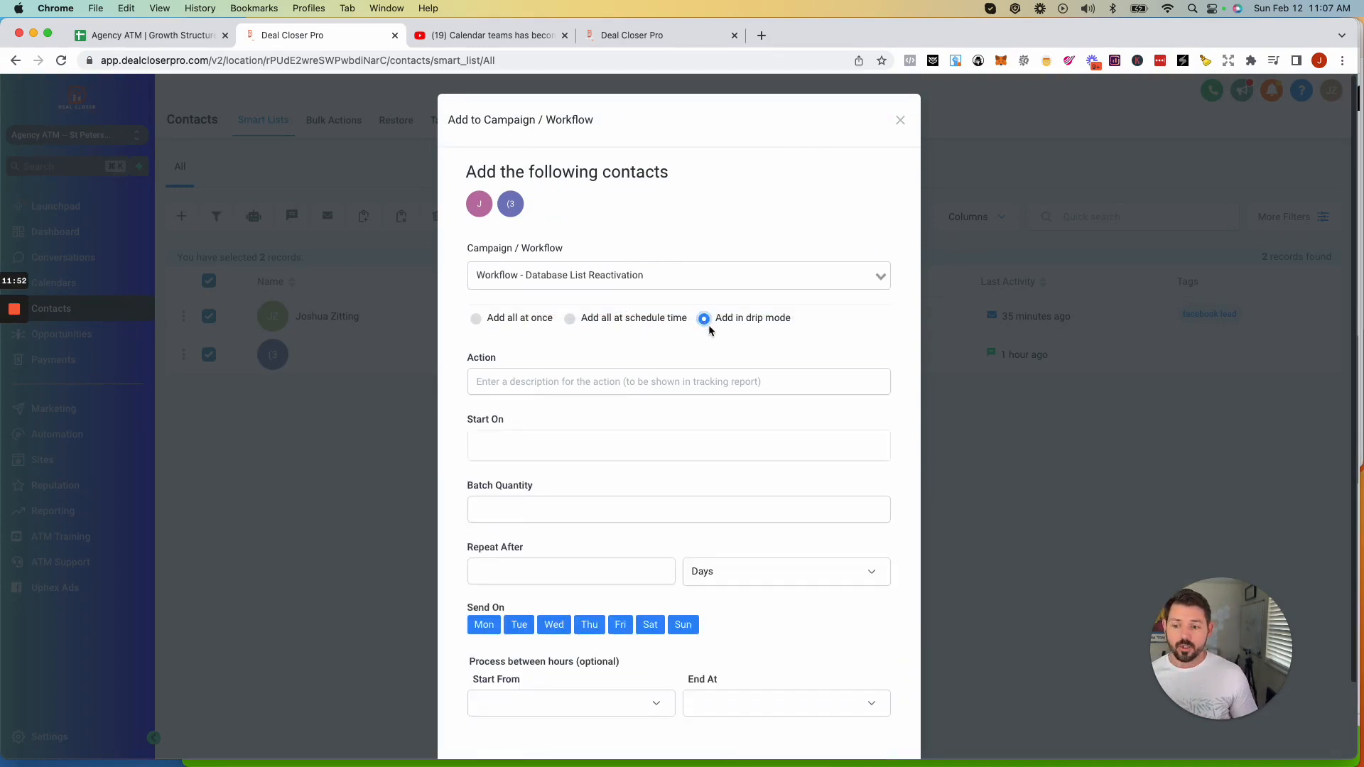
Describe the drip action as "Financail Advisor Database reactivate".
click(615, 384)
scroll(616, 382, down, 1)
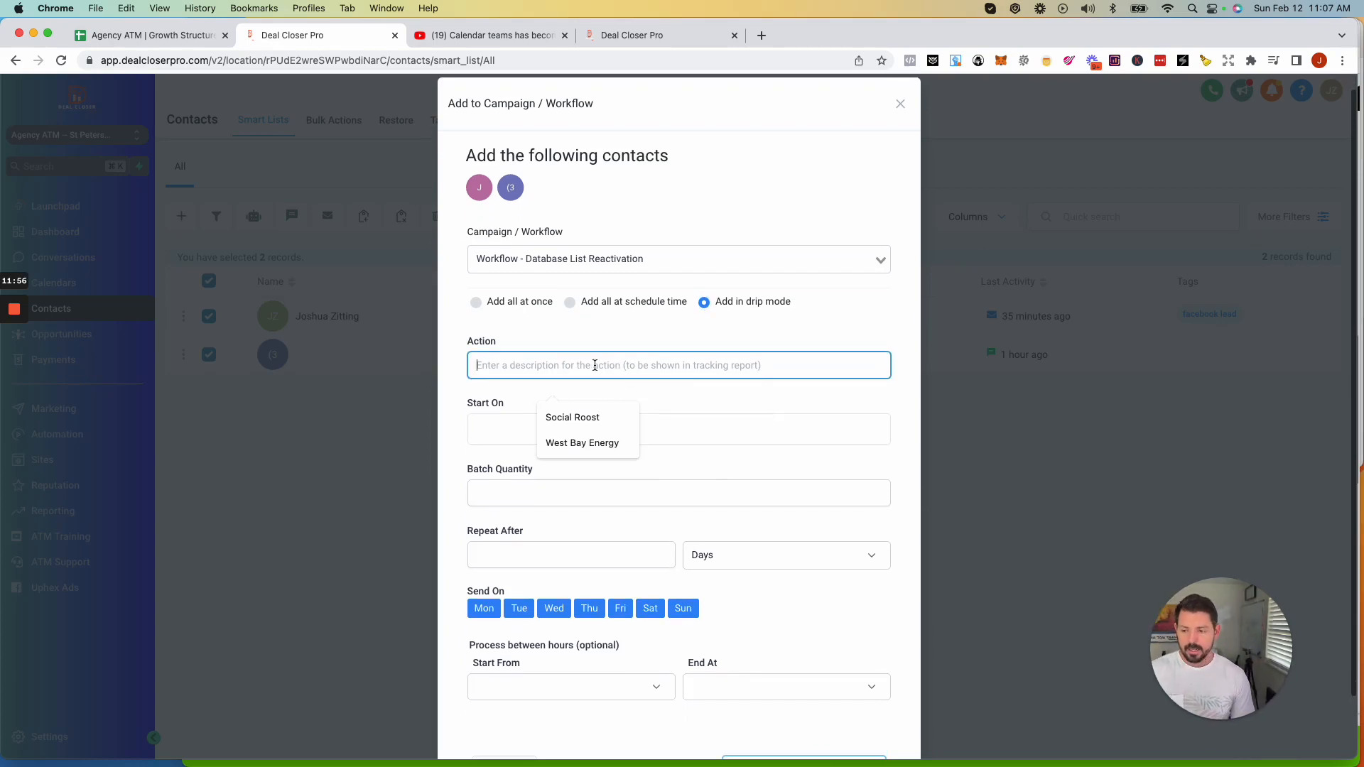
text(D)
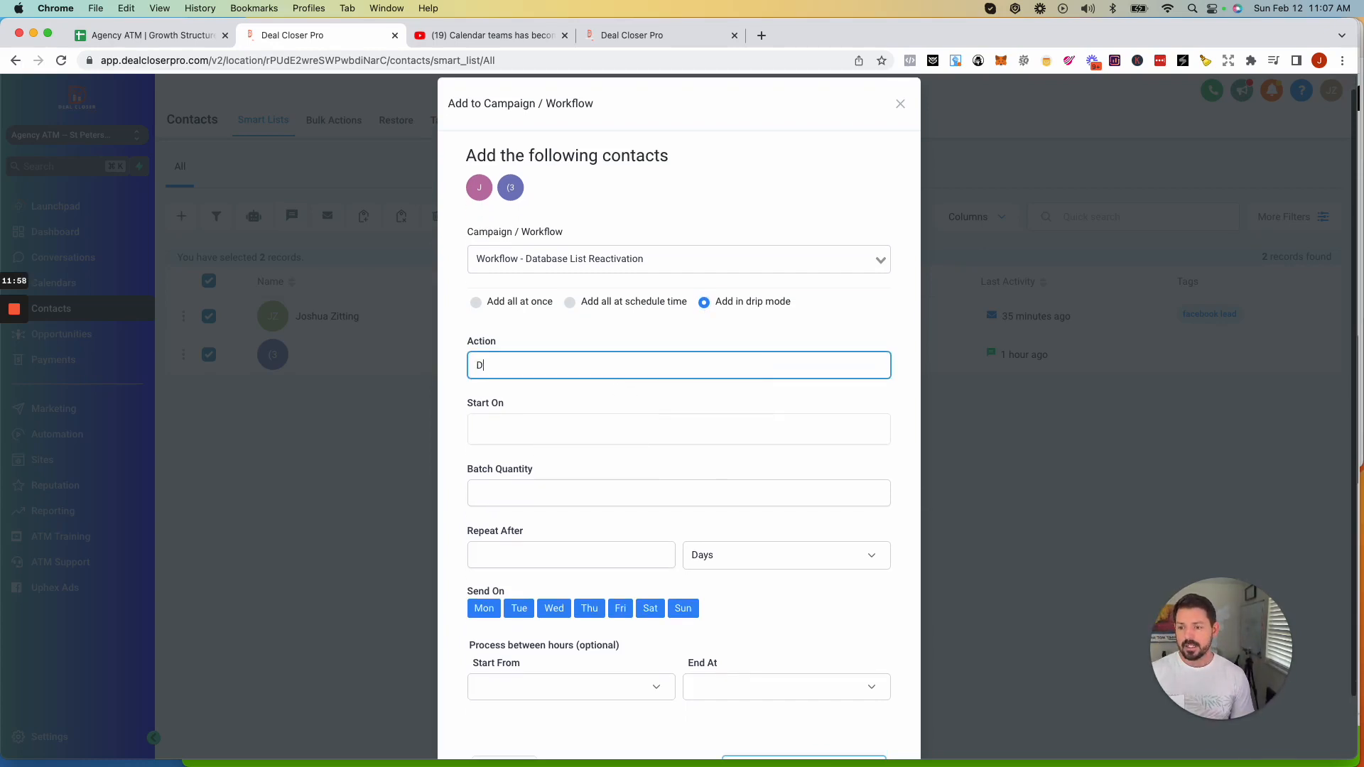
text(atFinancail )
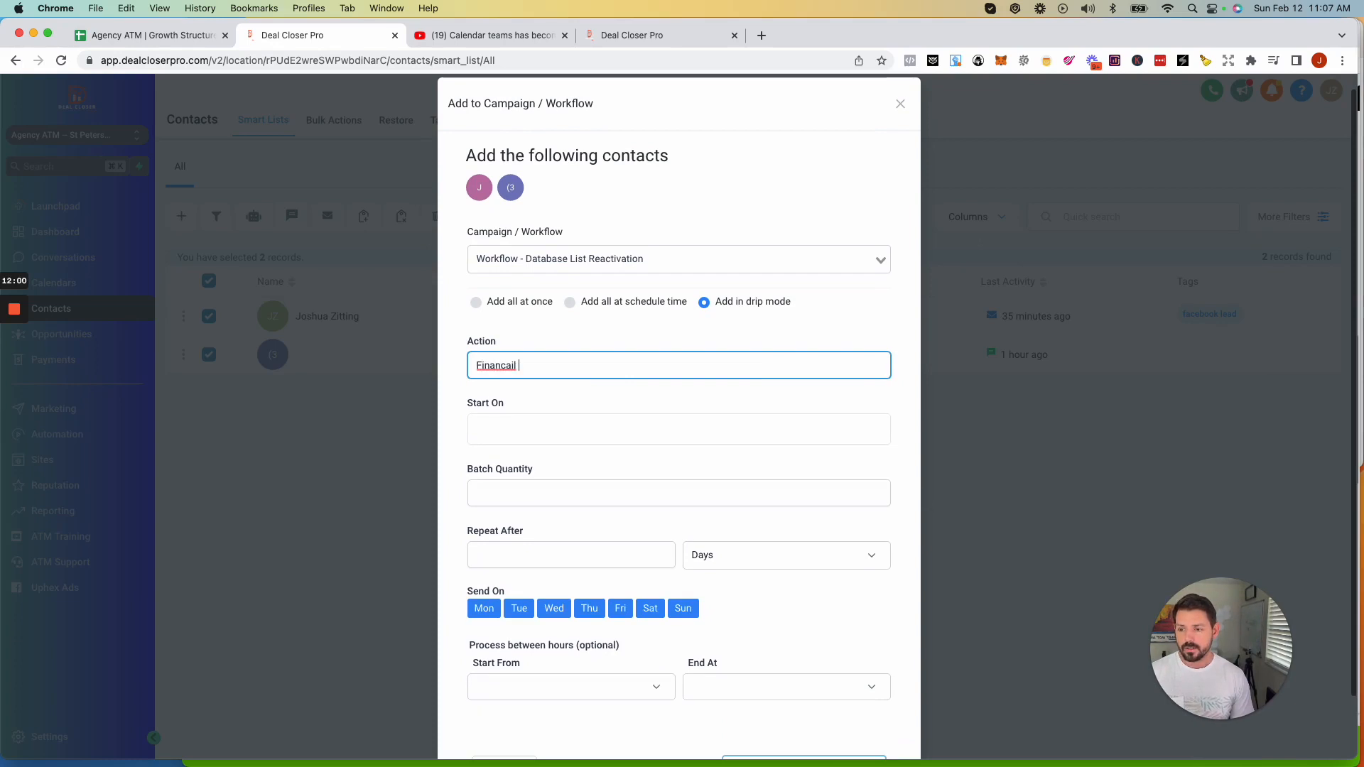
text(Advisor Da)
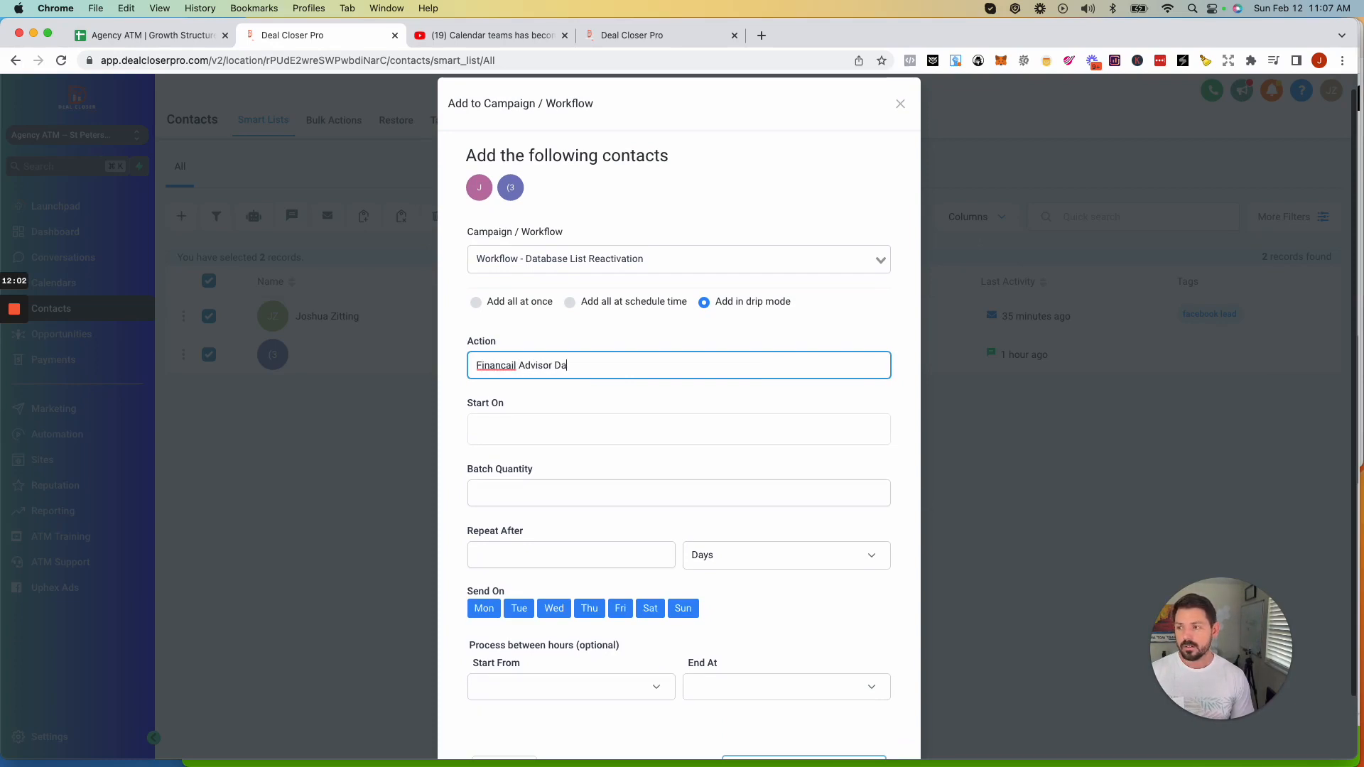
text(tabase rea)
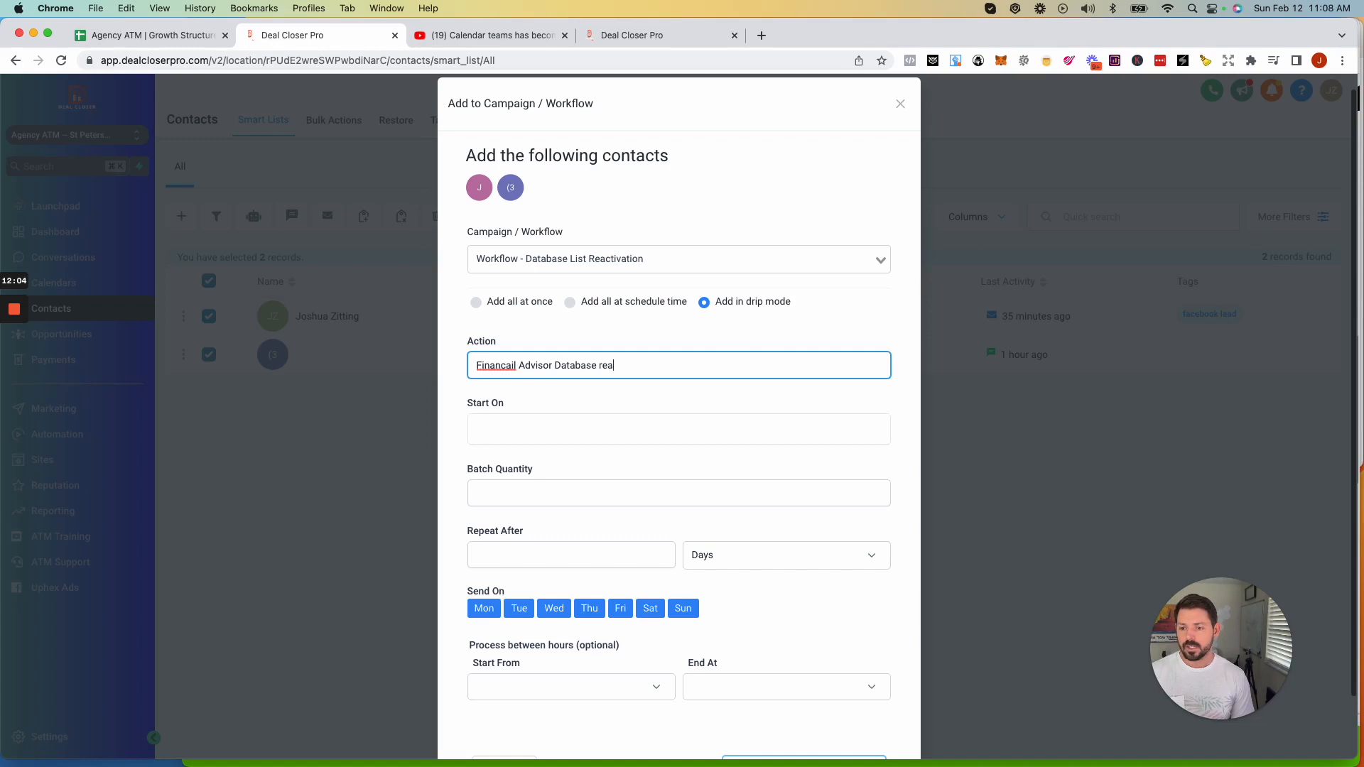
text(ctivate)
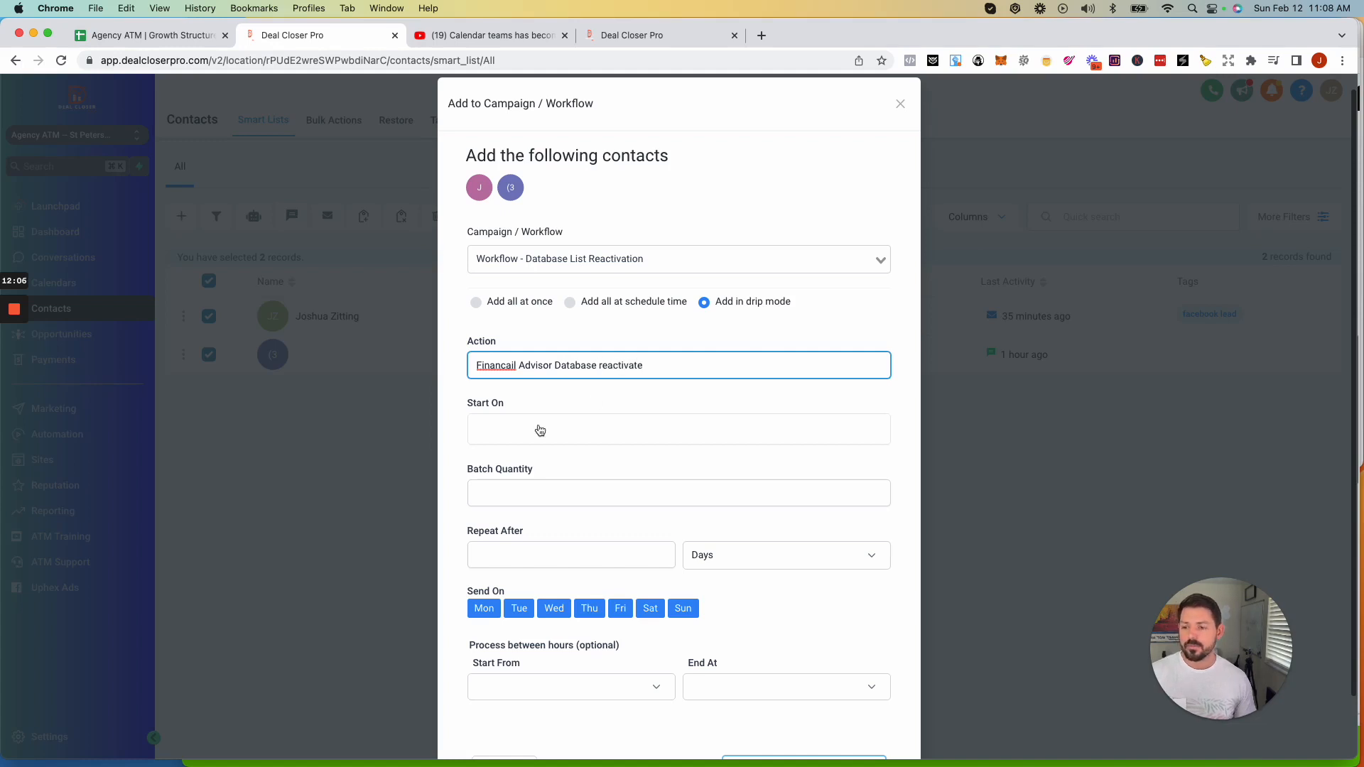
Set the drip to start on Mon, Feb 13, 2023 at 11:08 AM with a batch quantity of 50.
click(540, 430)
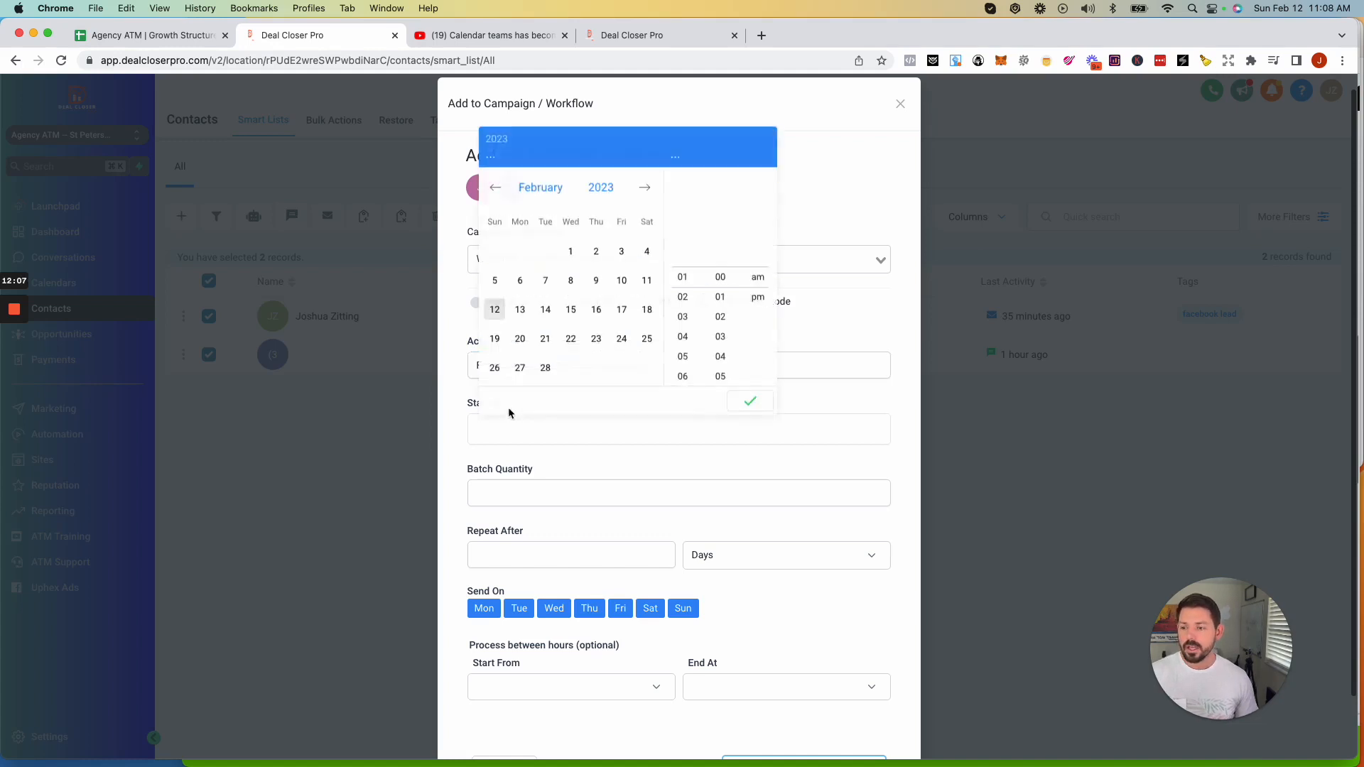
click(517, 310)
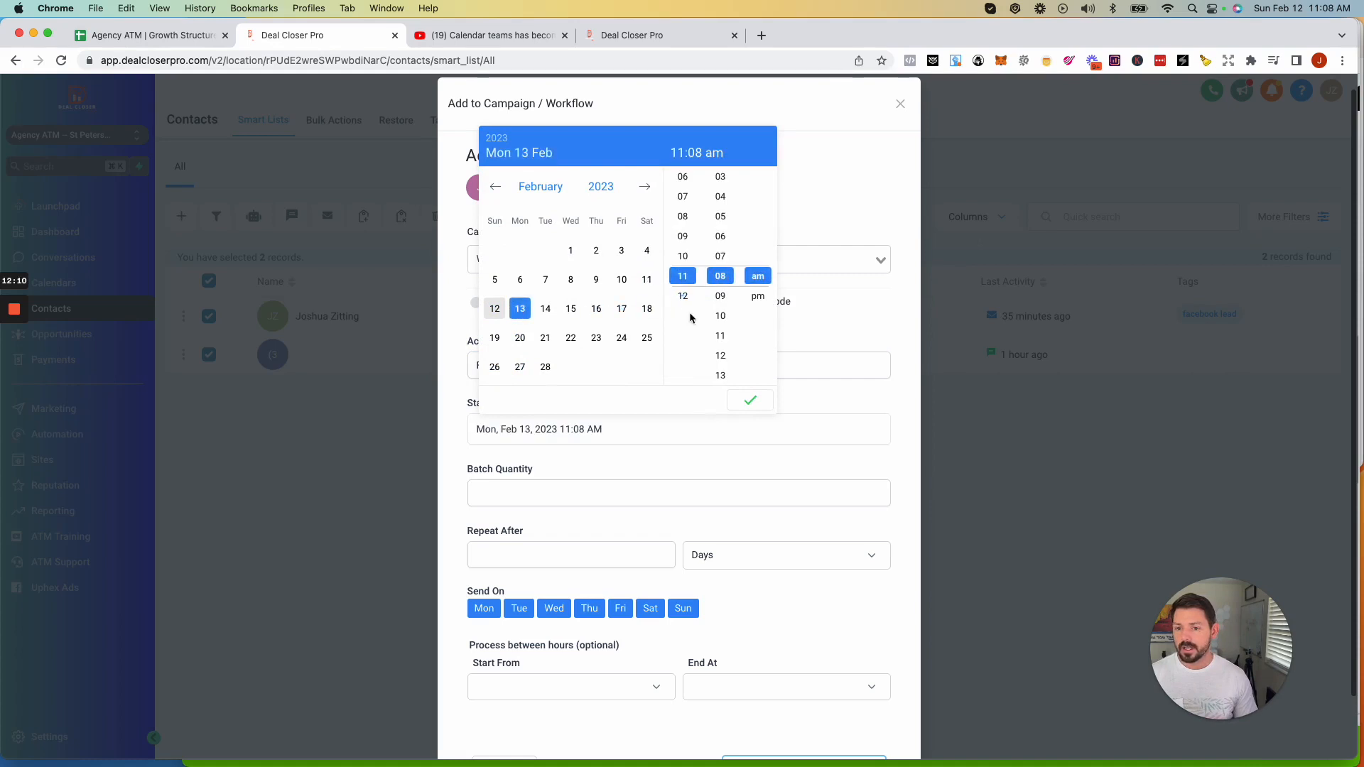
click(750, 400)
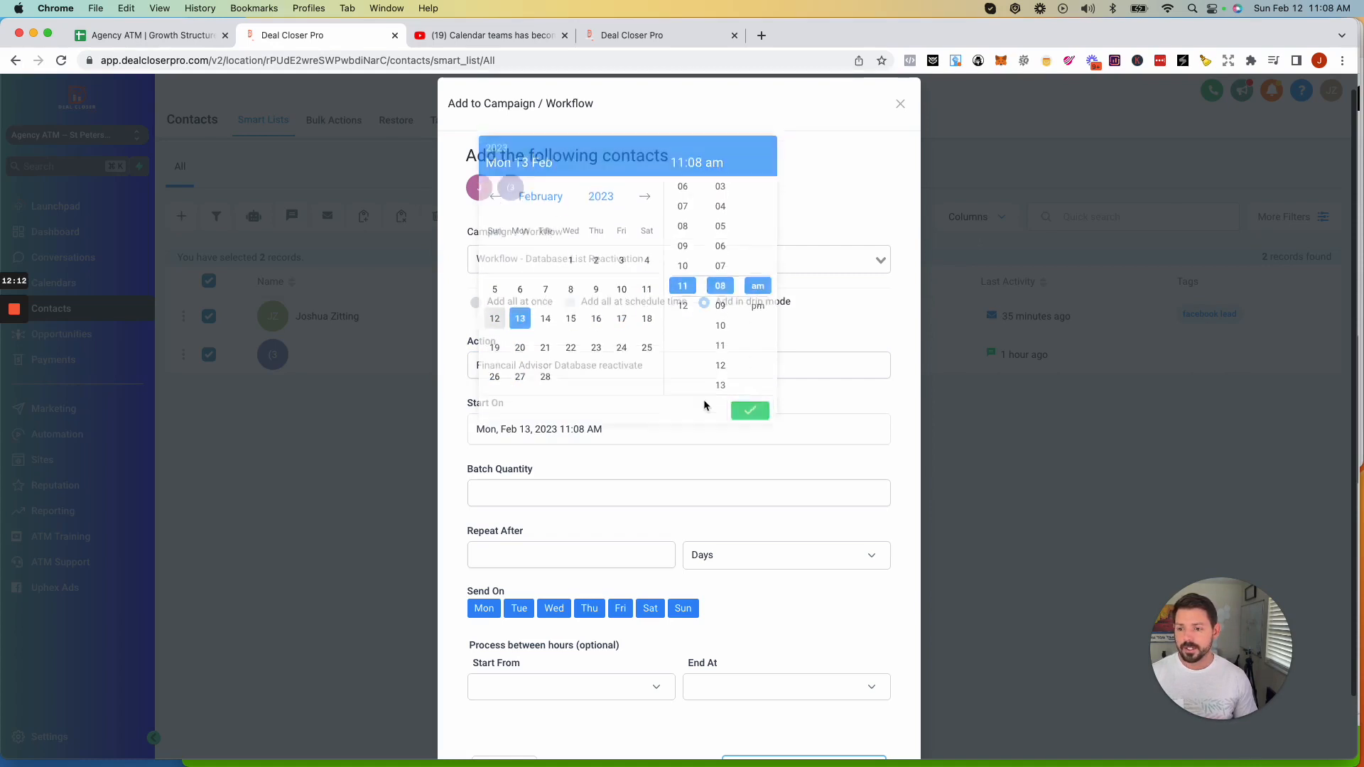
click(520, 492)
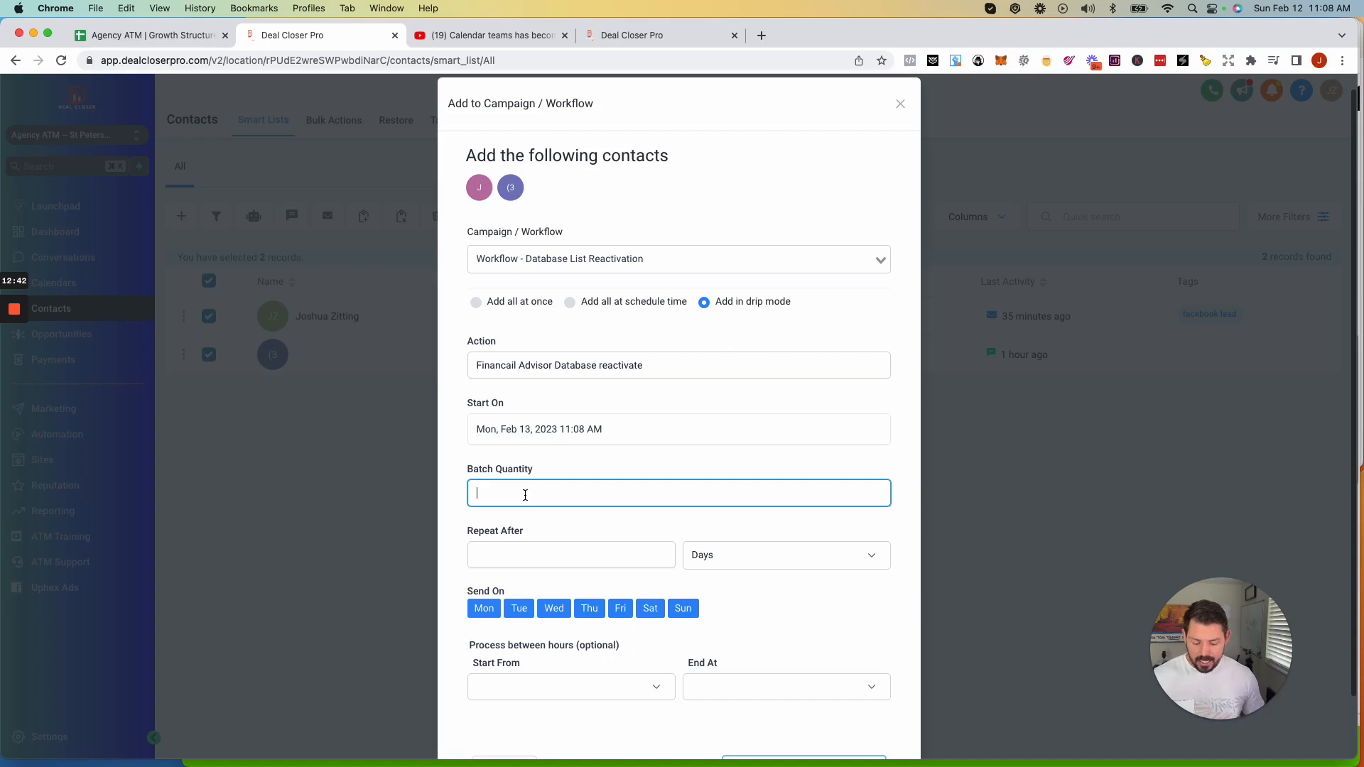
text(50)
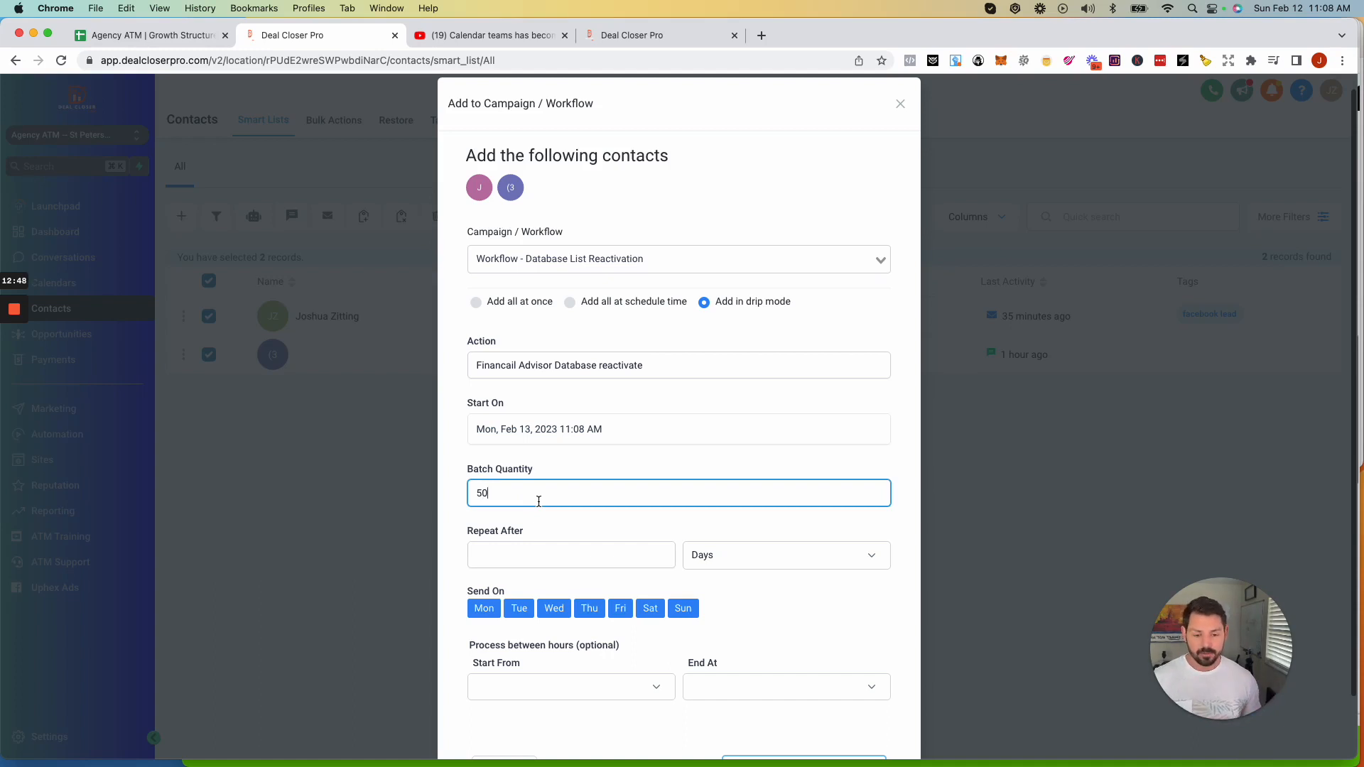
Exclude Saturday and Sunday from the drip's sending days, keeping Monday through Friday.
click(484, 609)
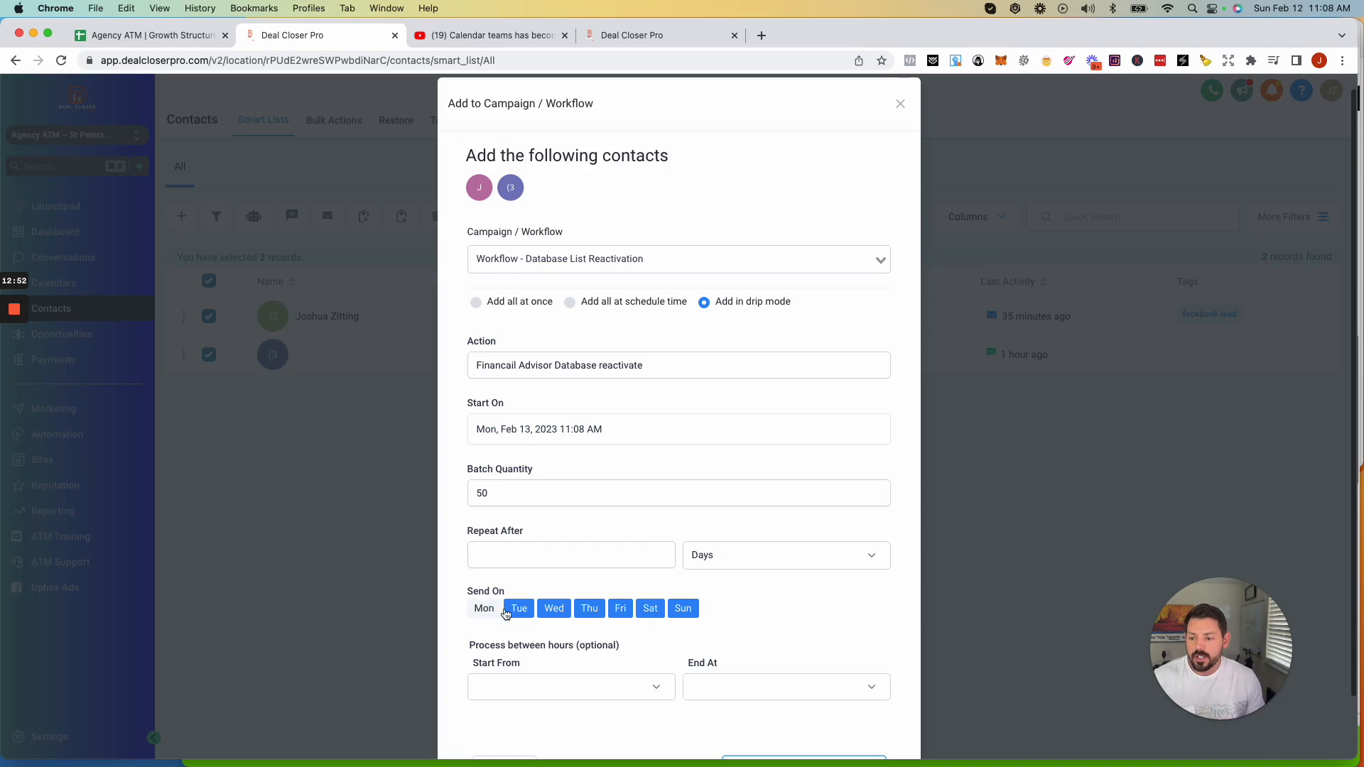
click(497, 610)
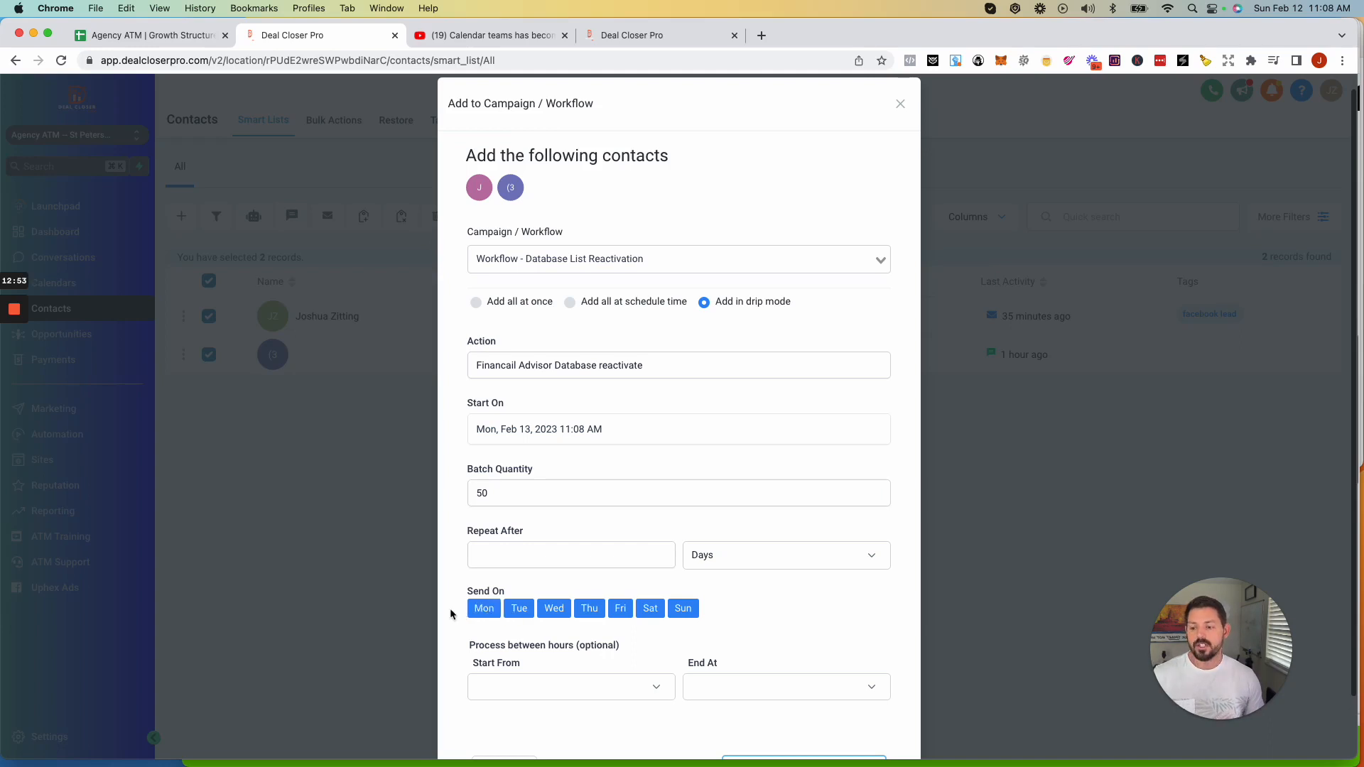
click(649, 609)
click(694, 611)
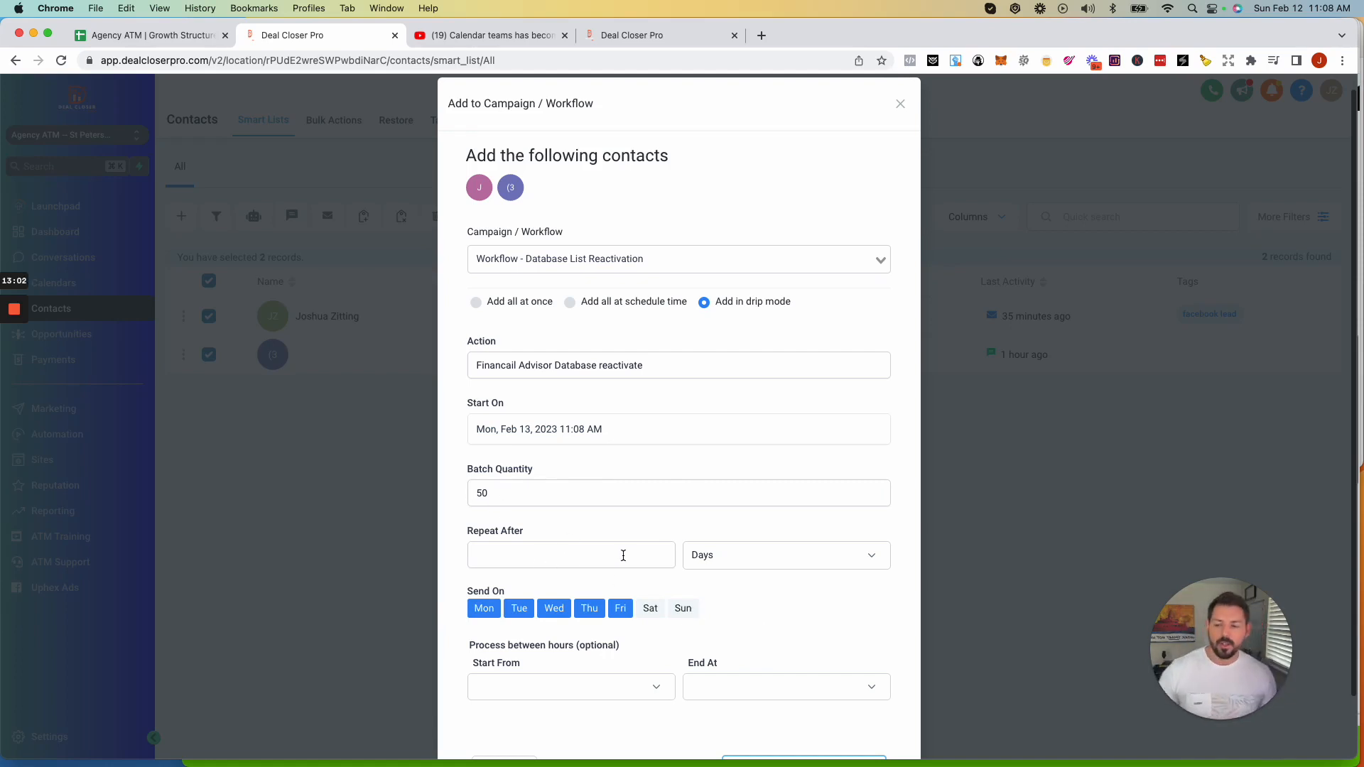
Set the drip batches to repeat after 20 hours.
scroll(622, 558, down, 1)
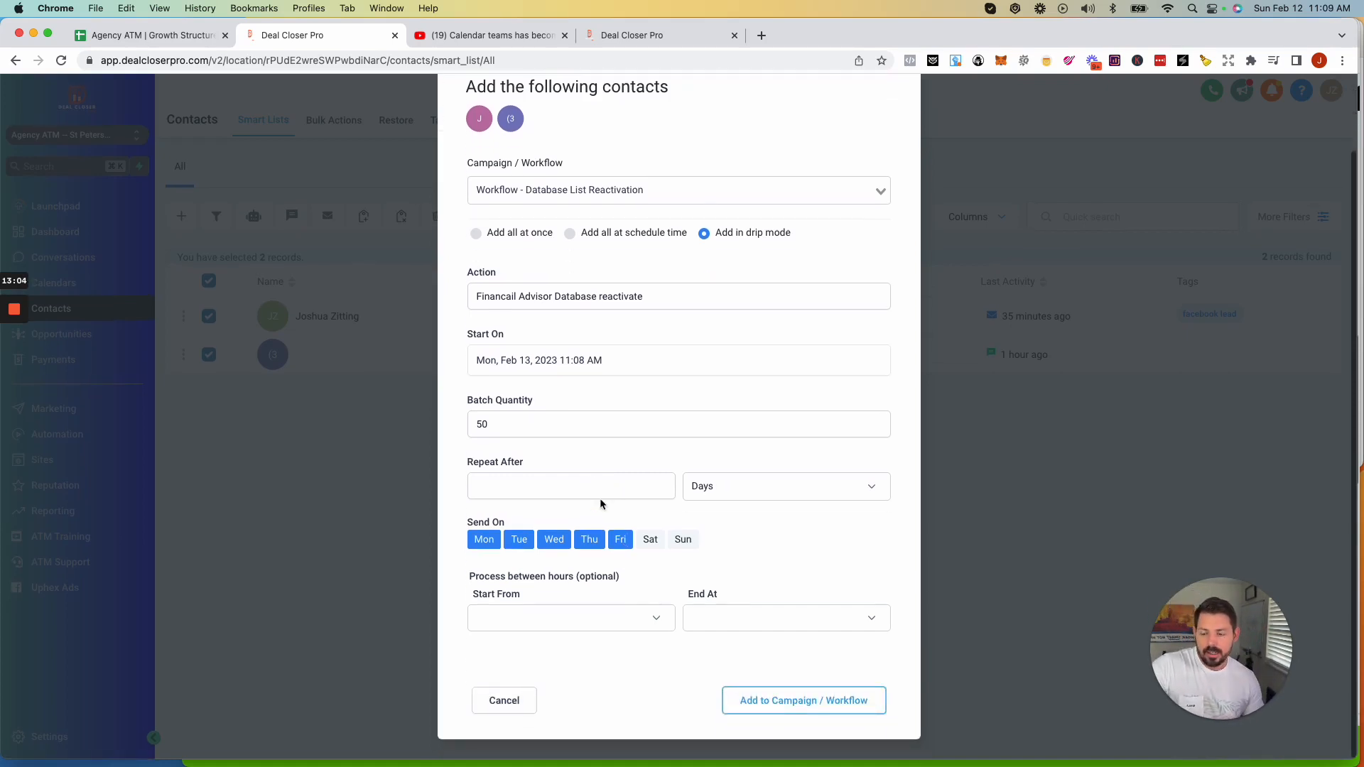
click(507, 482)
click(818, 495)
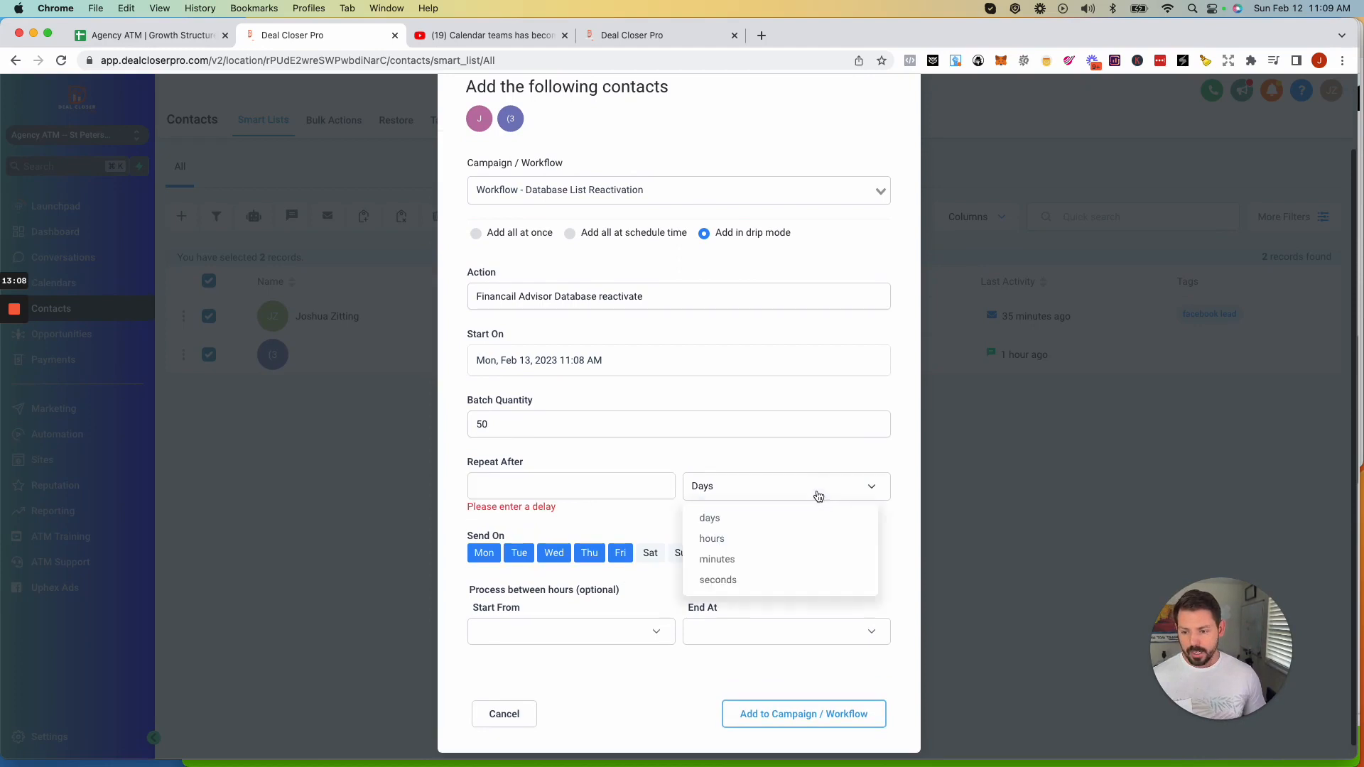
click(745, 540)
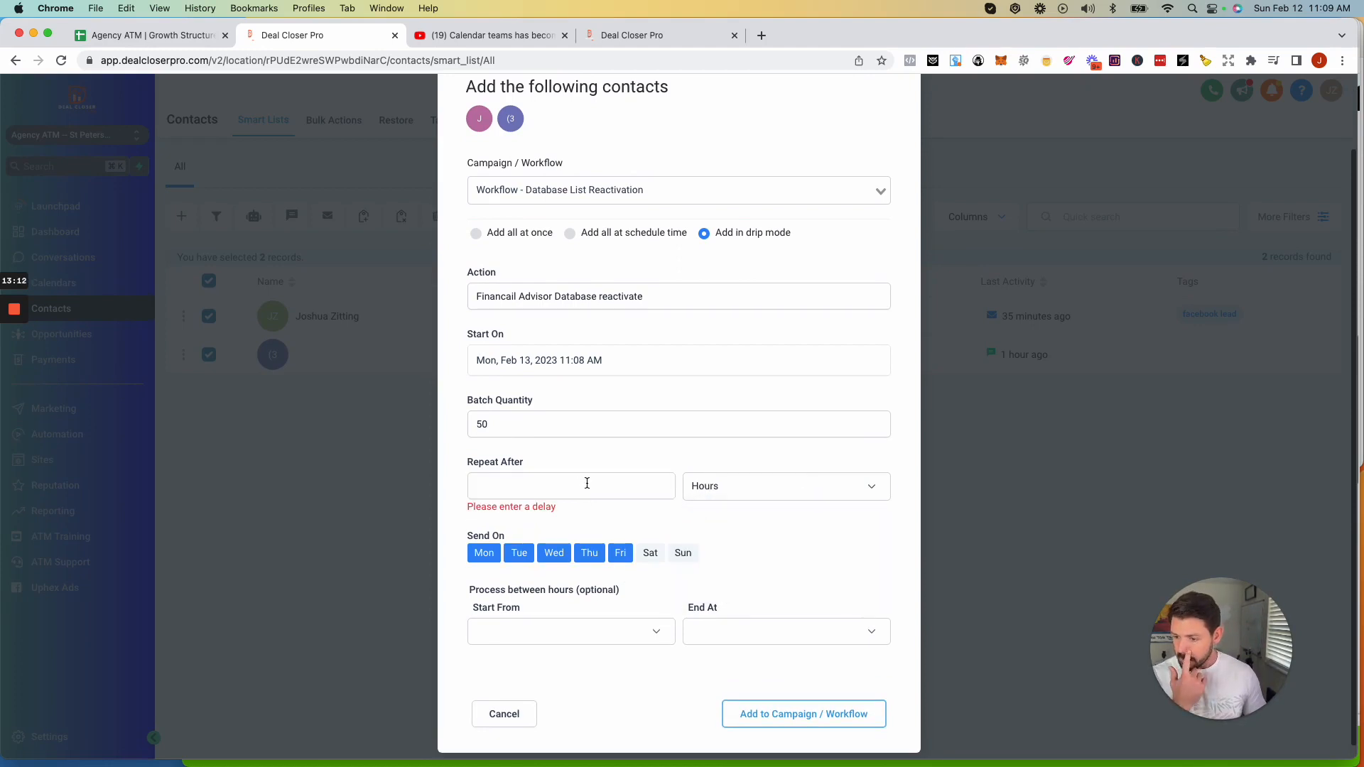
click(586, 484)
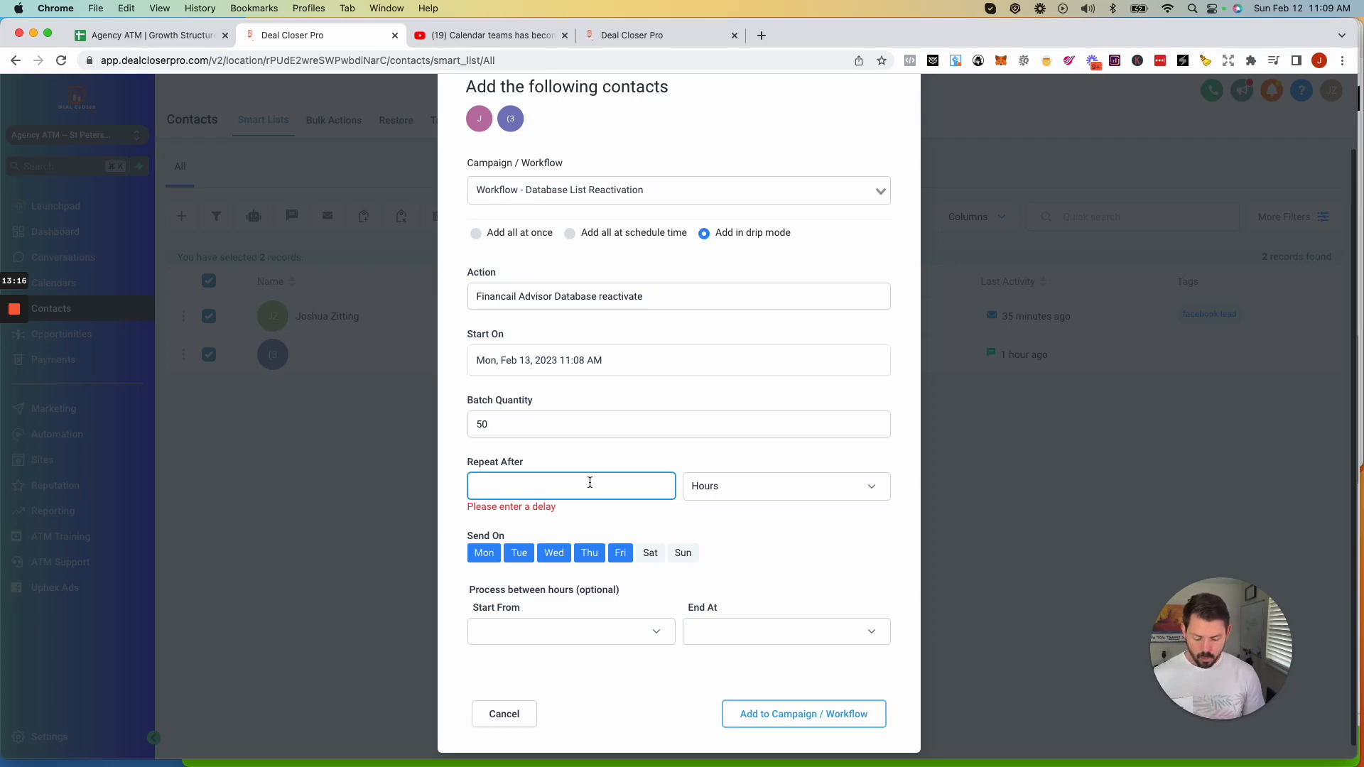
text(20)
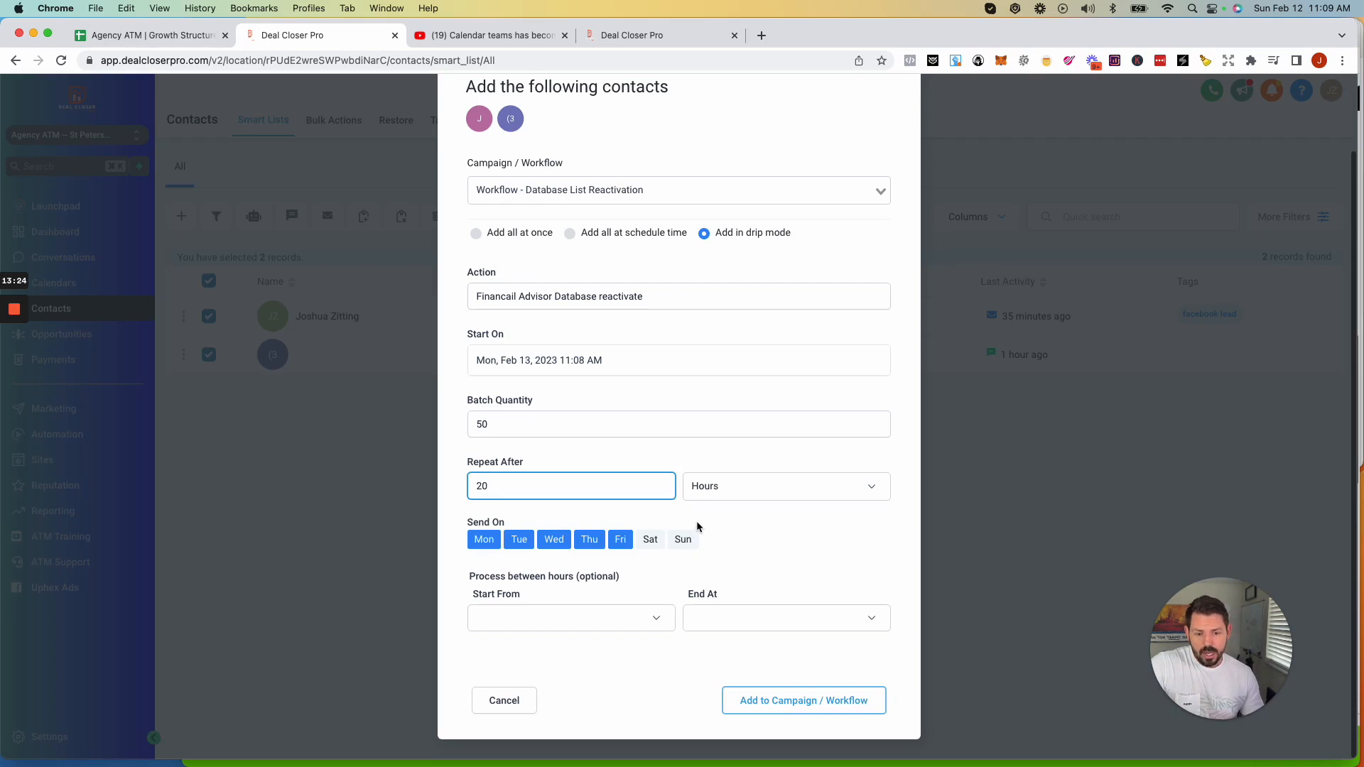
Set the drip's processing hours to start from 10:30 am.
click(608, 622)
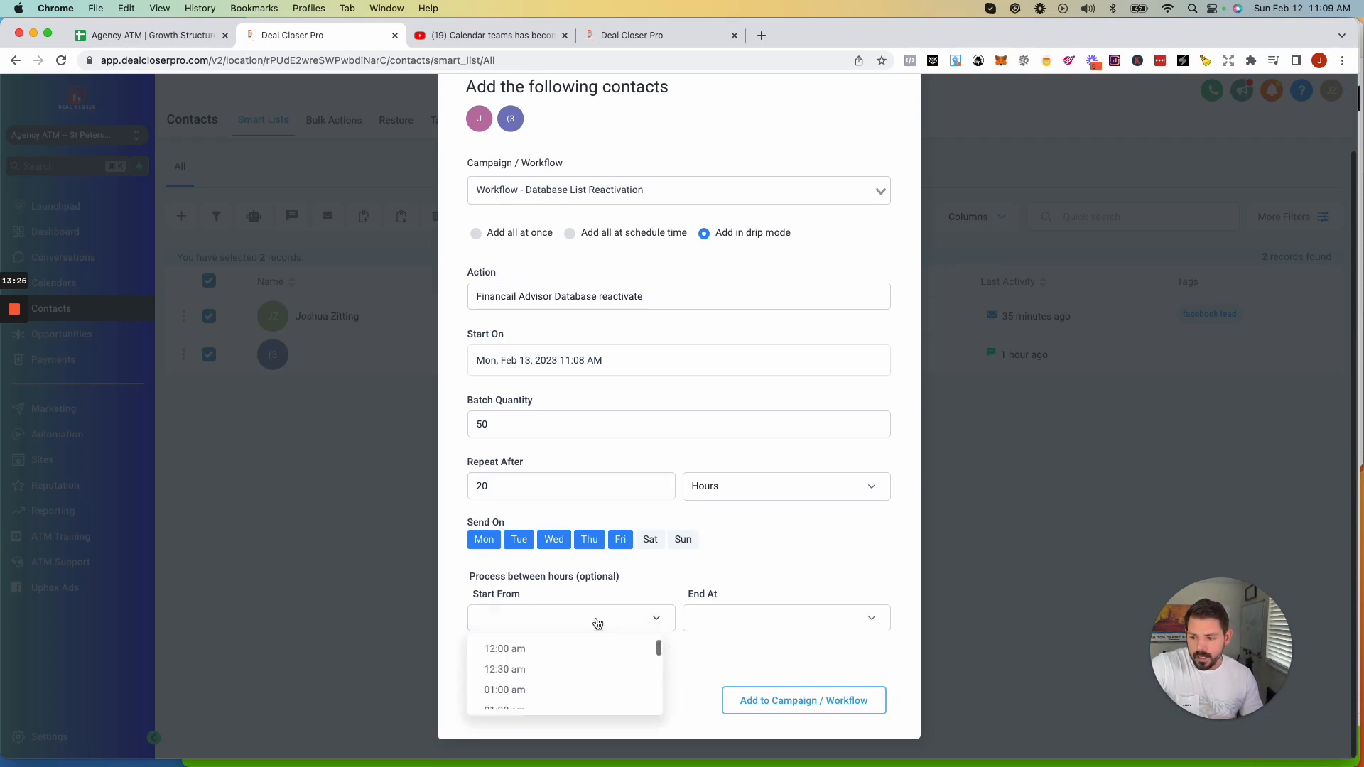
scroll(573, 654, down, 5)
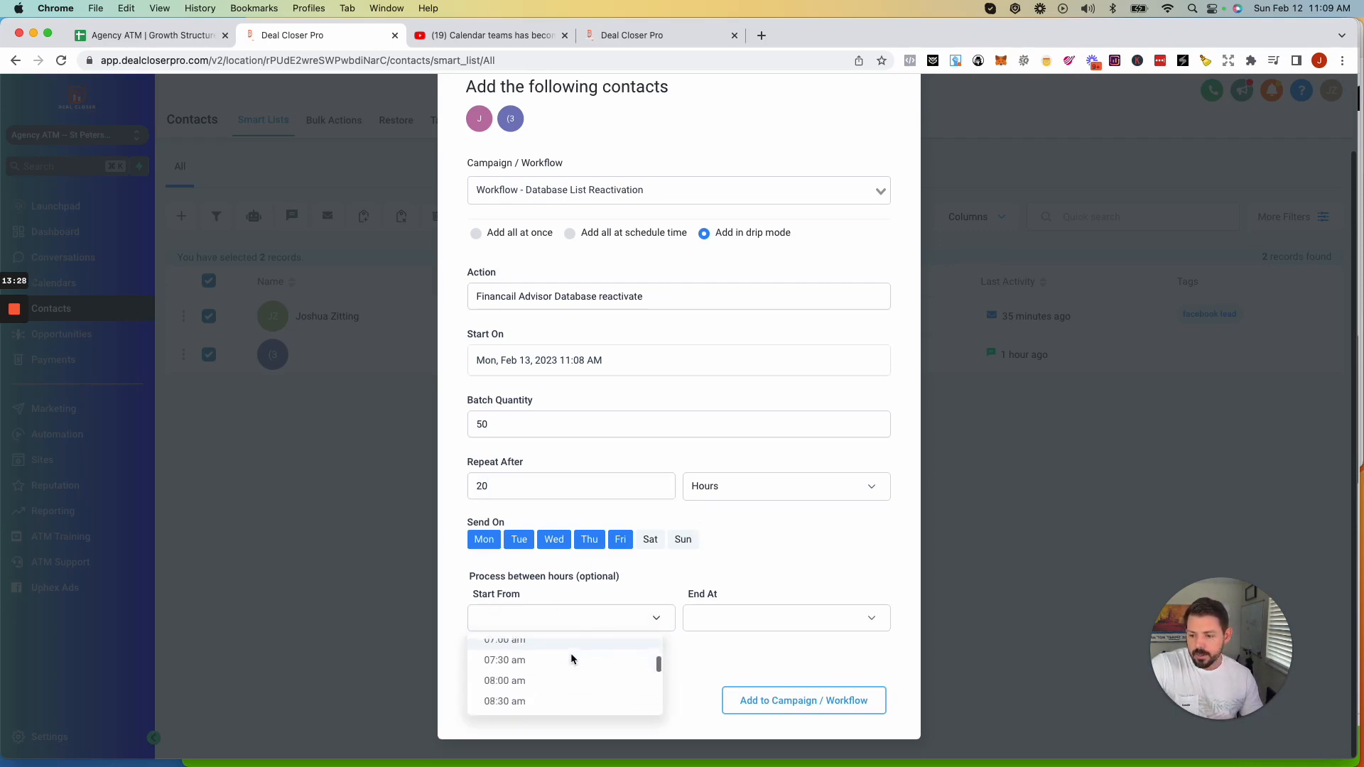
scroll(571, 658, down, 3)
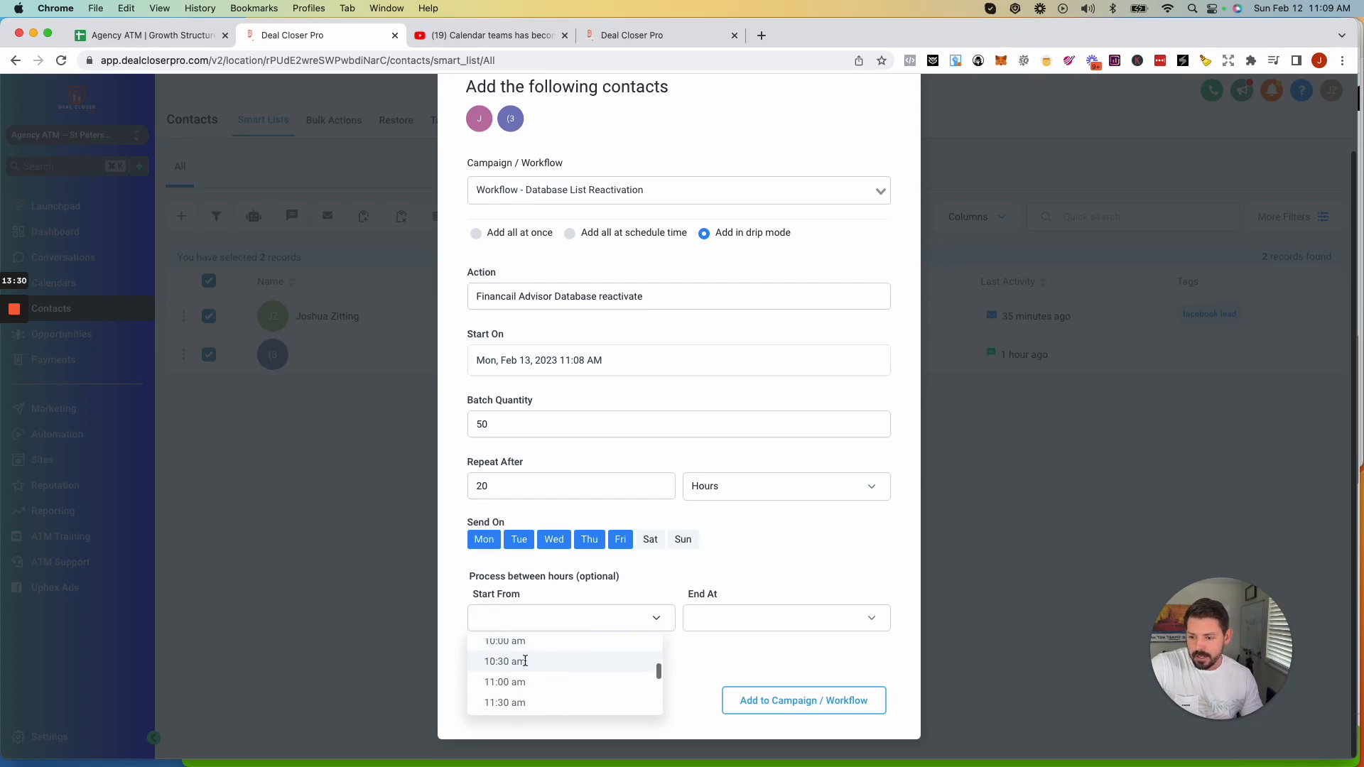
click(525, 661)
Set the end of the drip's processing hours to 11:30 am.
click(767, 628)
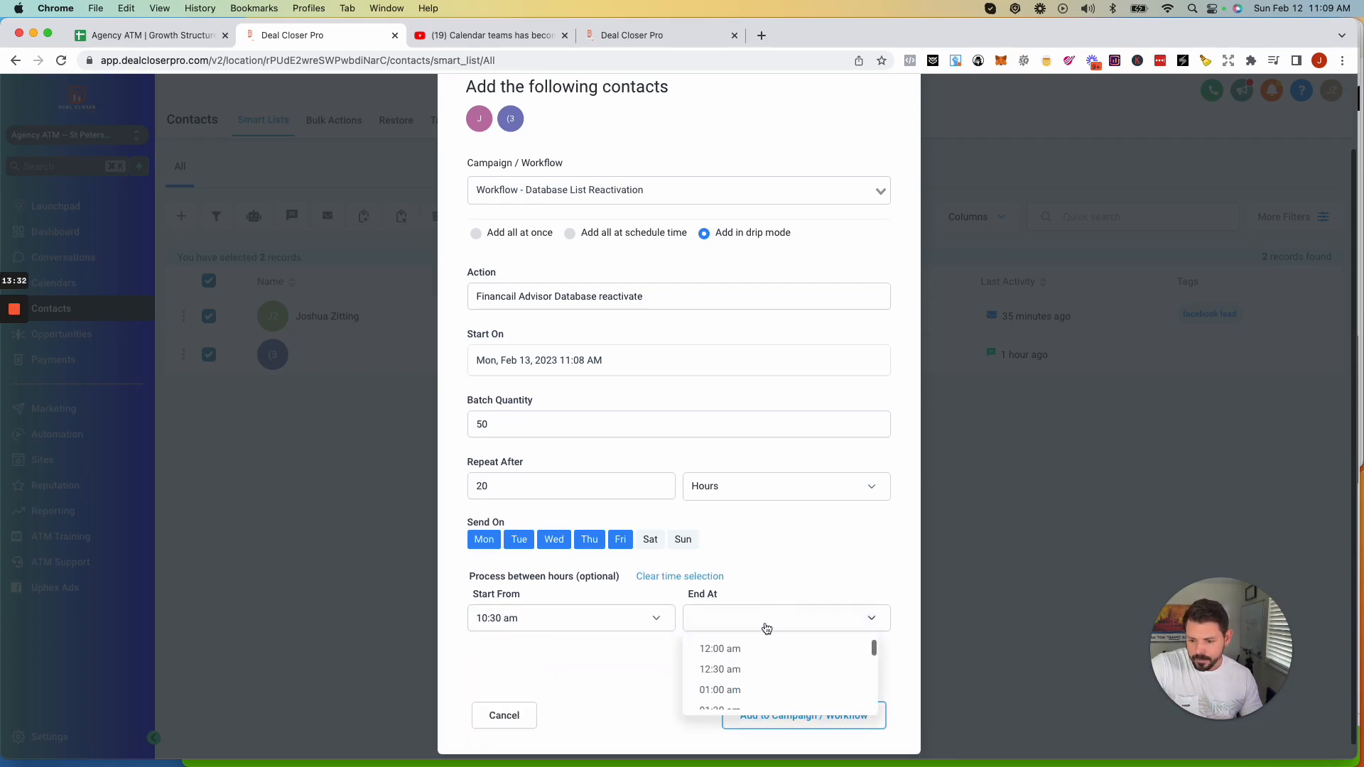
click(716, 688)
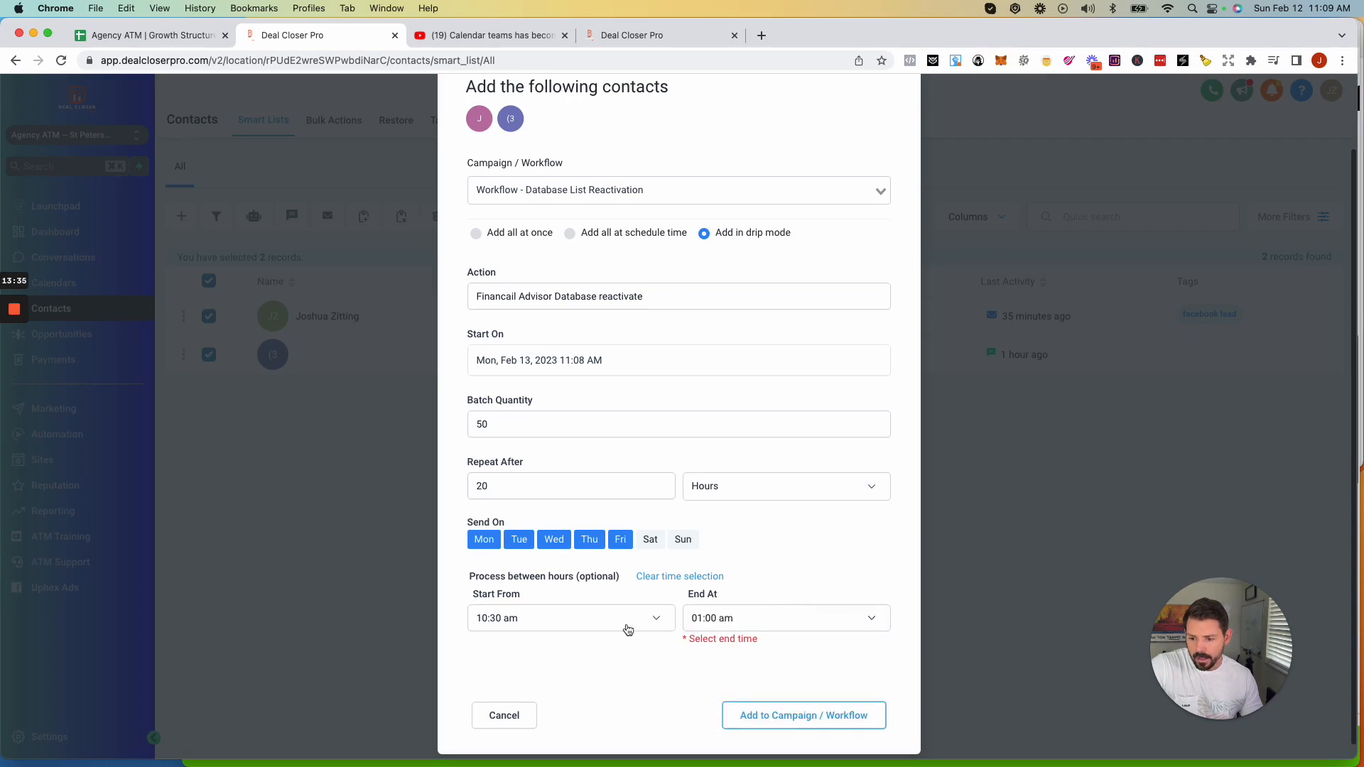
click(774, 627)
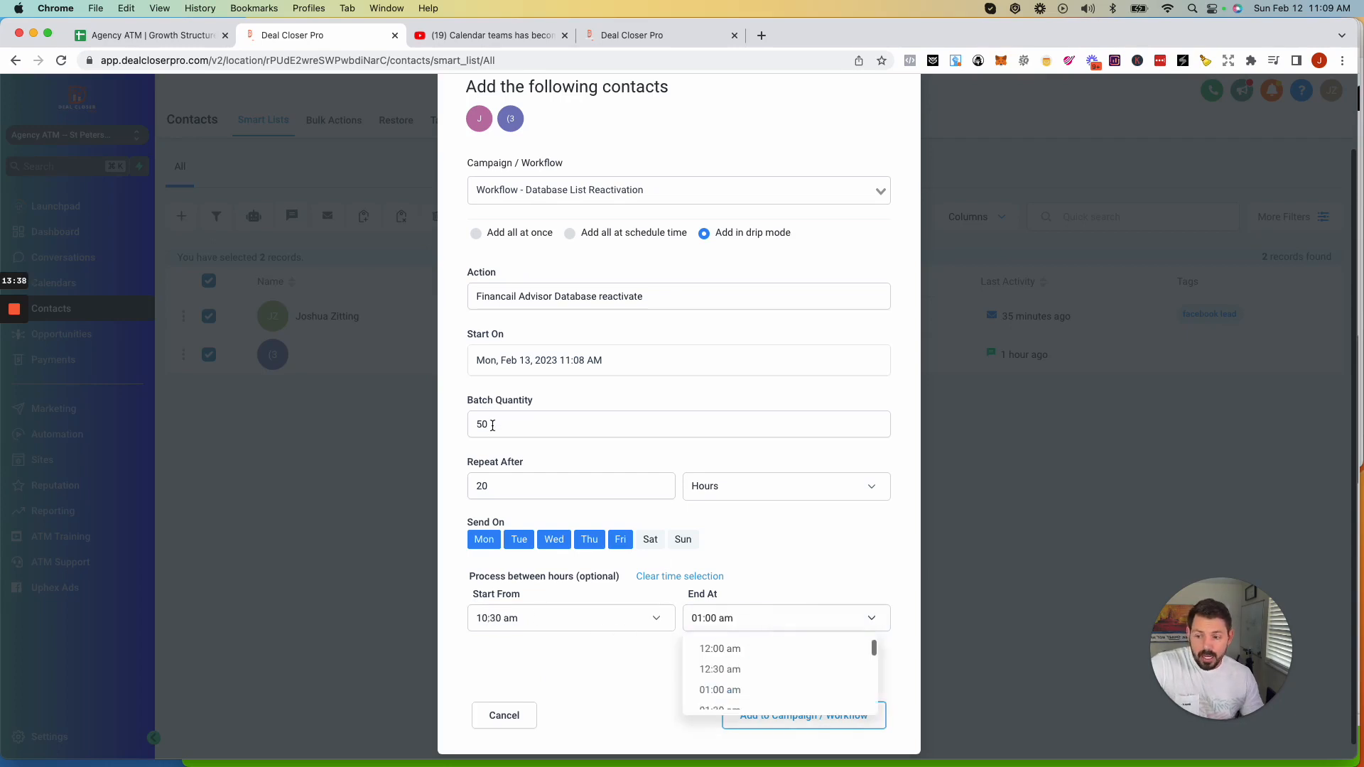
drag(500, 486, 469, 485)
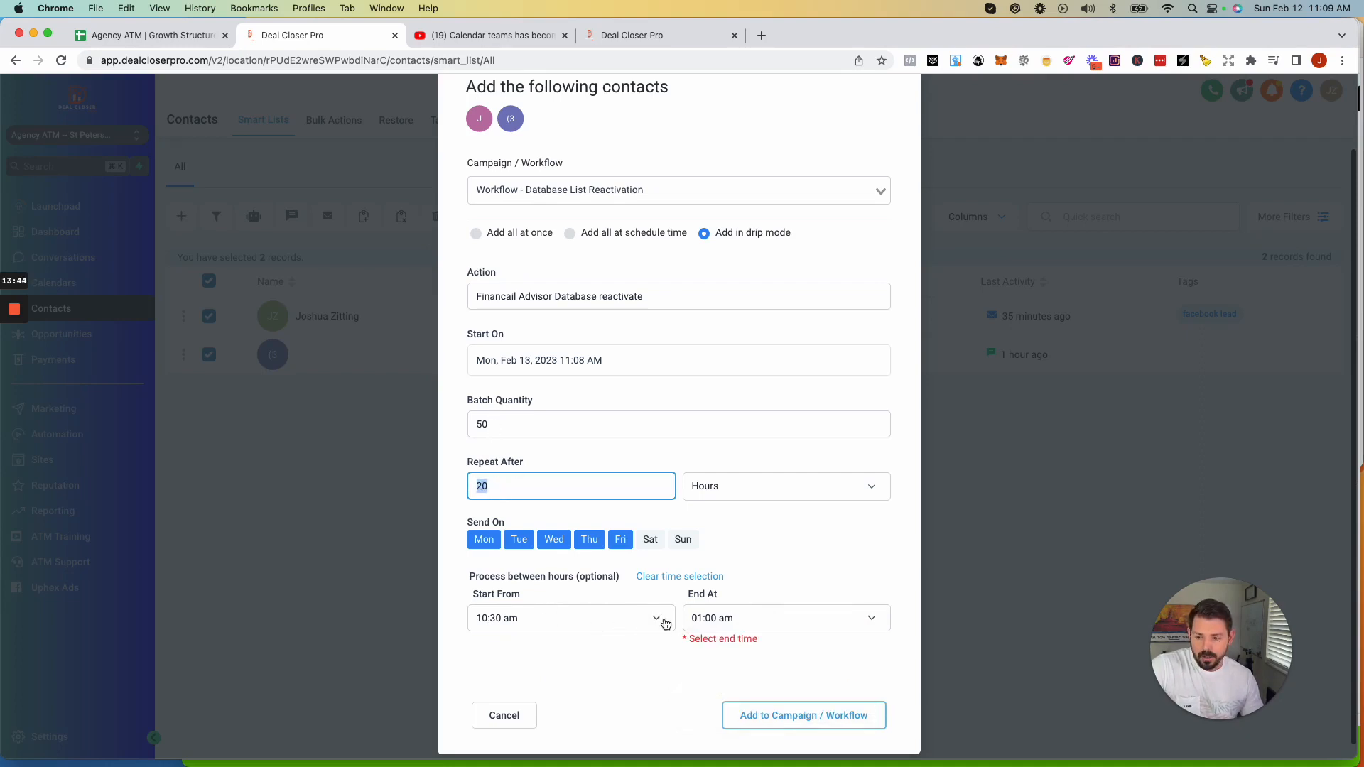
click(804, 625)
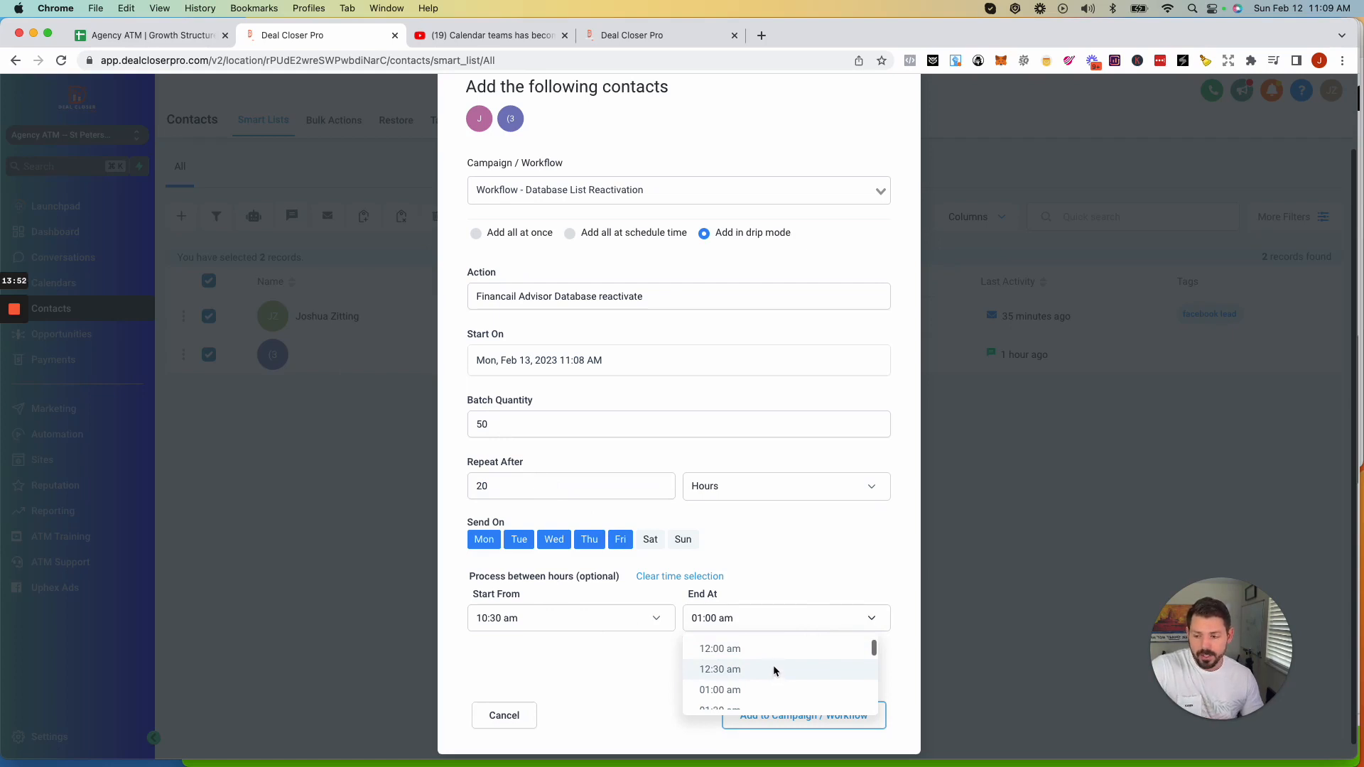
scroll(760, 672, down, 1)
scroll(746, 679, down, 3)
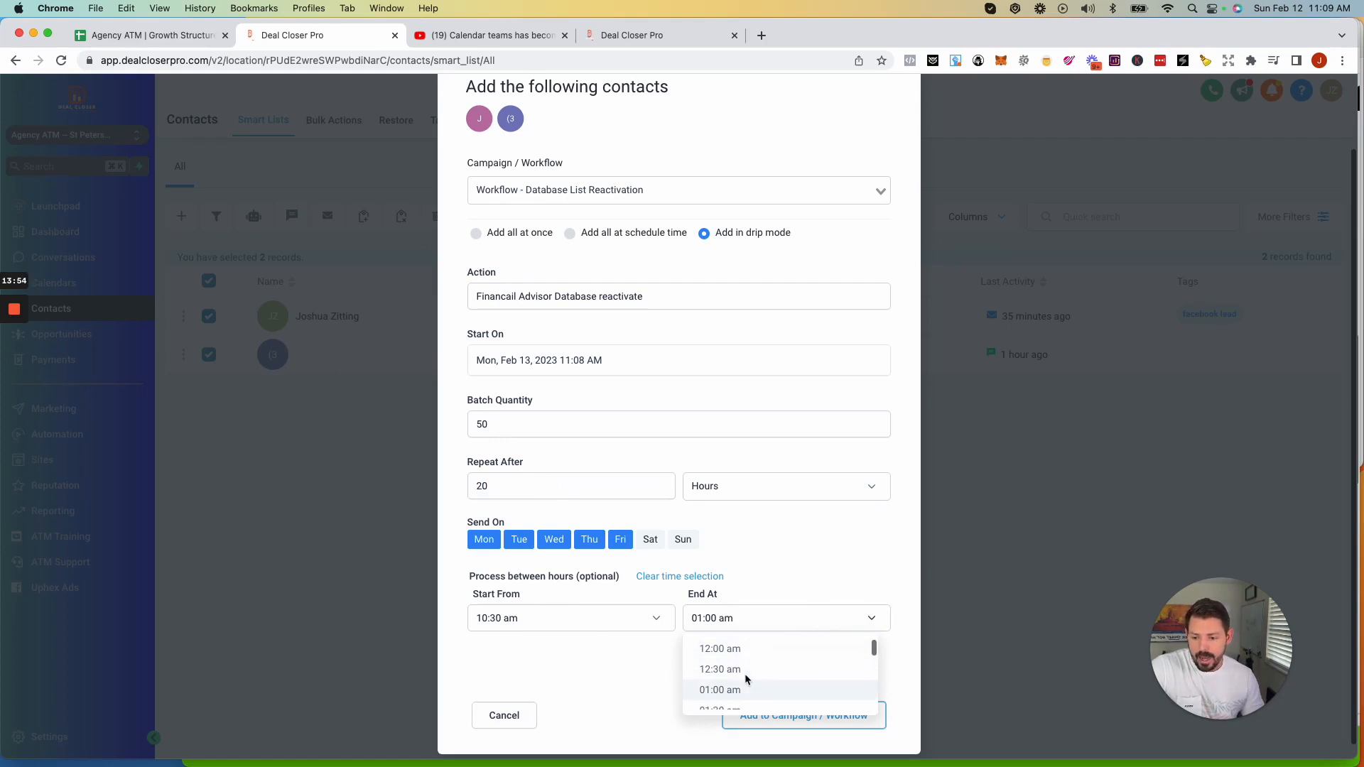
scroll(745, 674, down, 5)
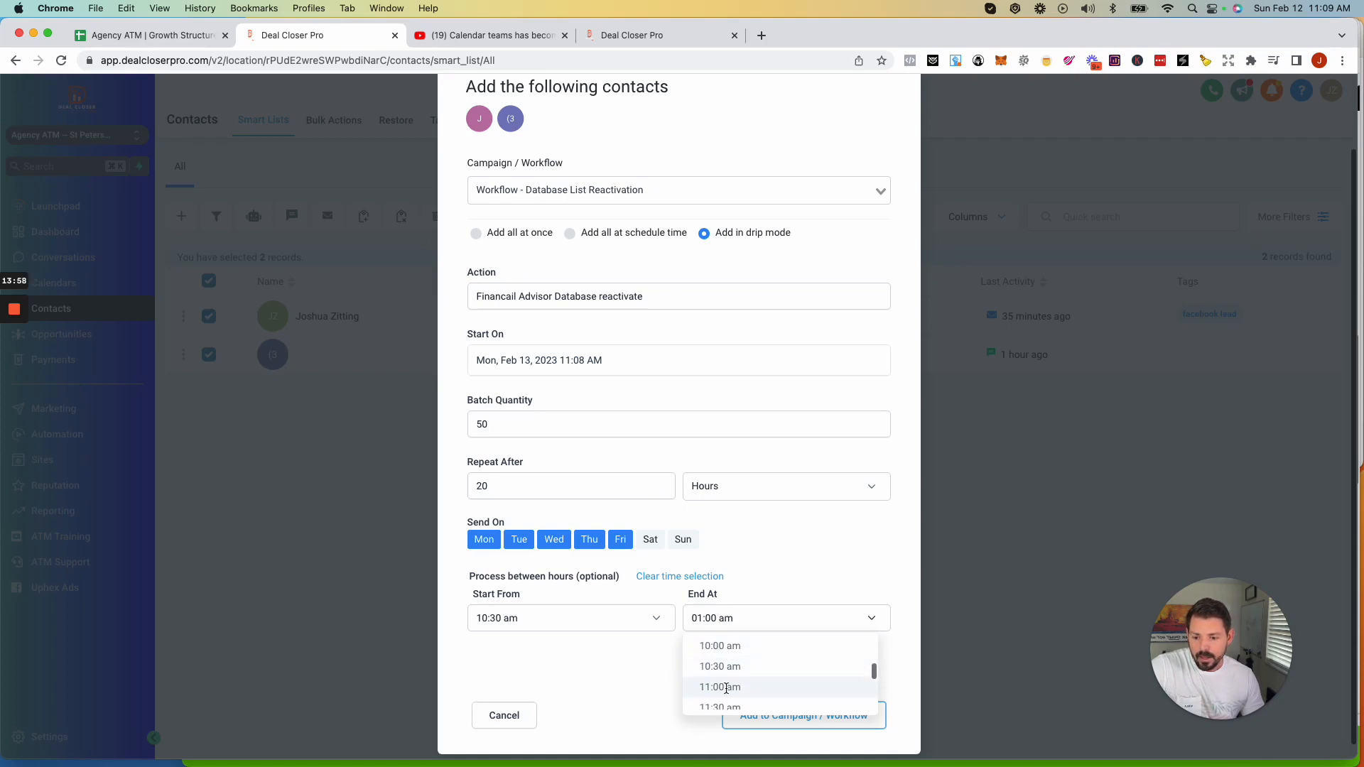
scroll(745, 674, down, 1)
click(726, 681)
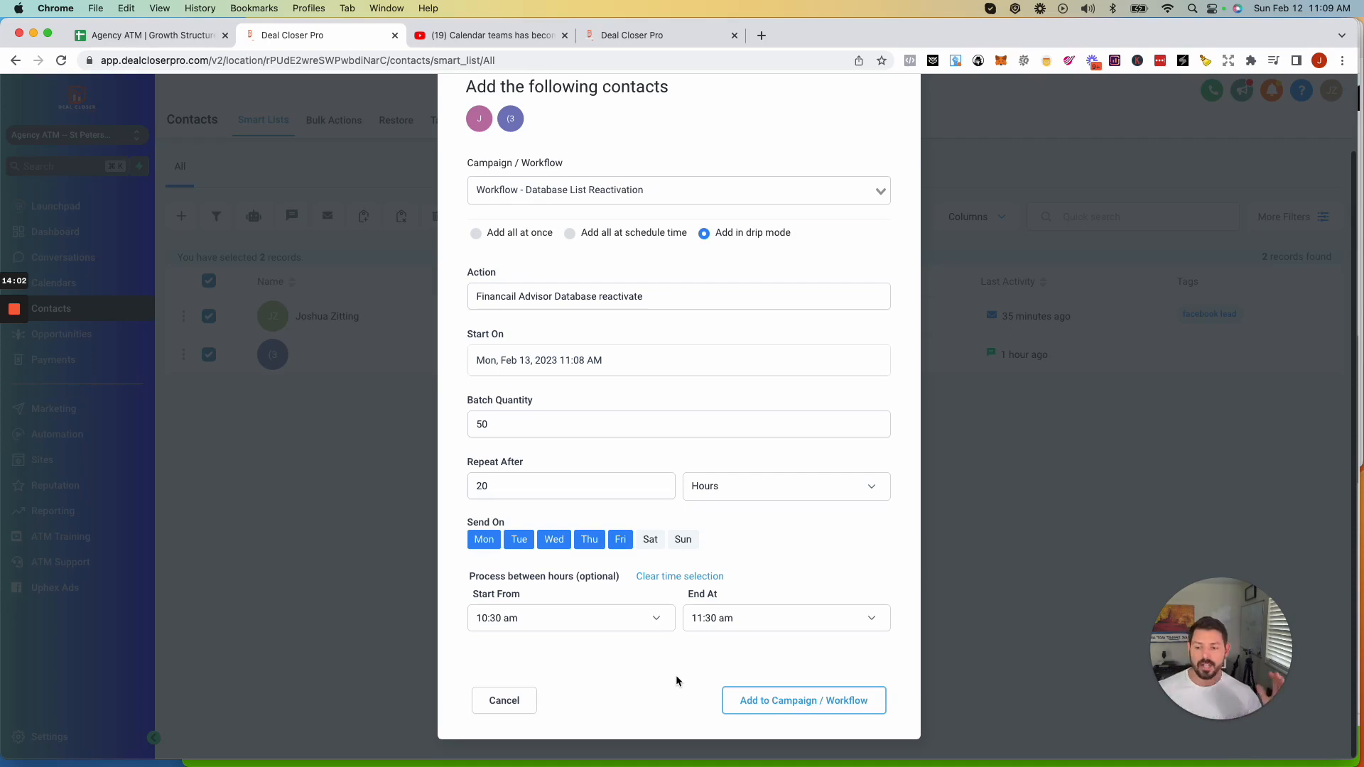
Exclude Monday and Friday from the sending days and change the repeat interval's unit to minutes.
click(484, 541)
click(621, 541)
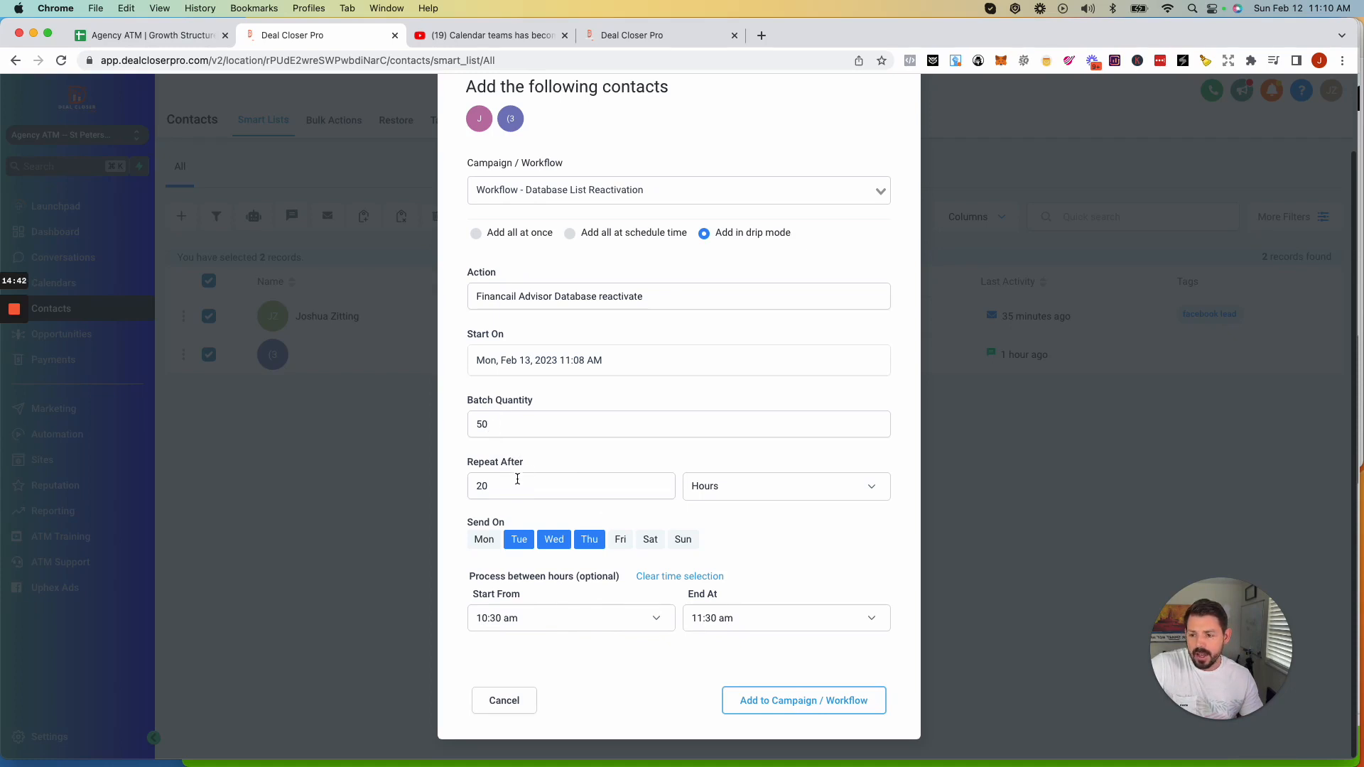
click(811, 490)
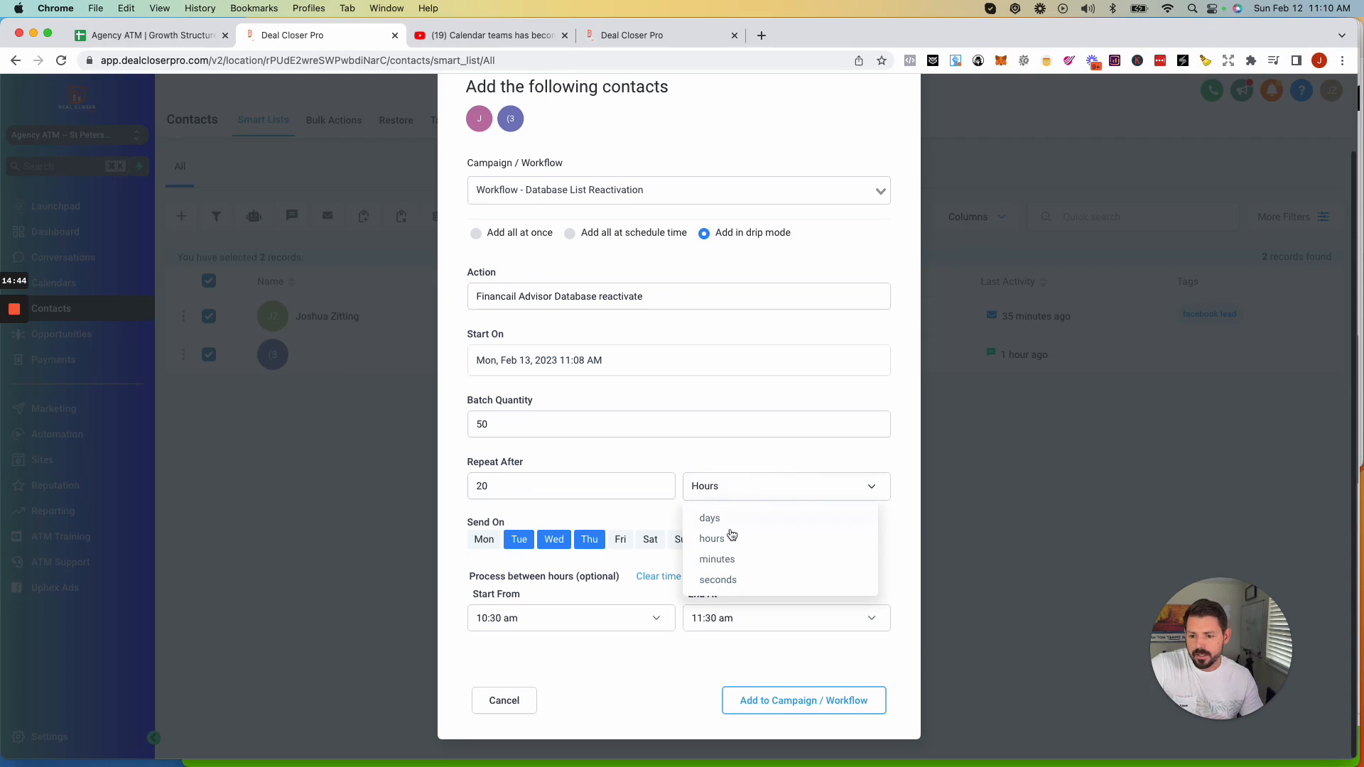
click(716, 559)
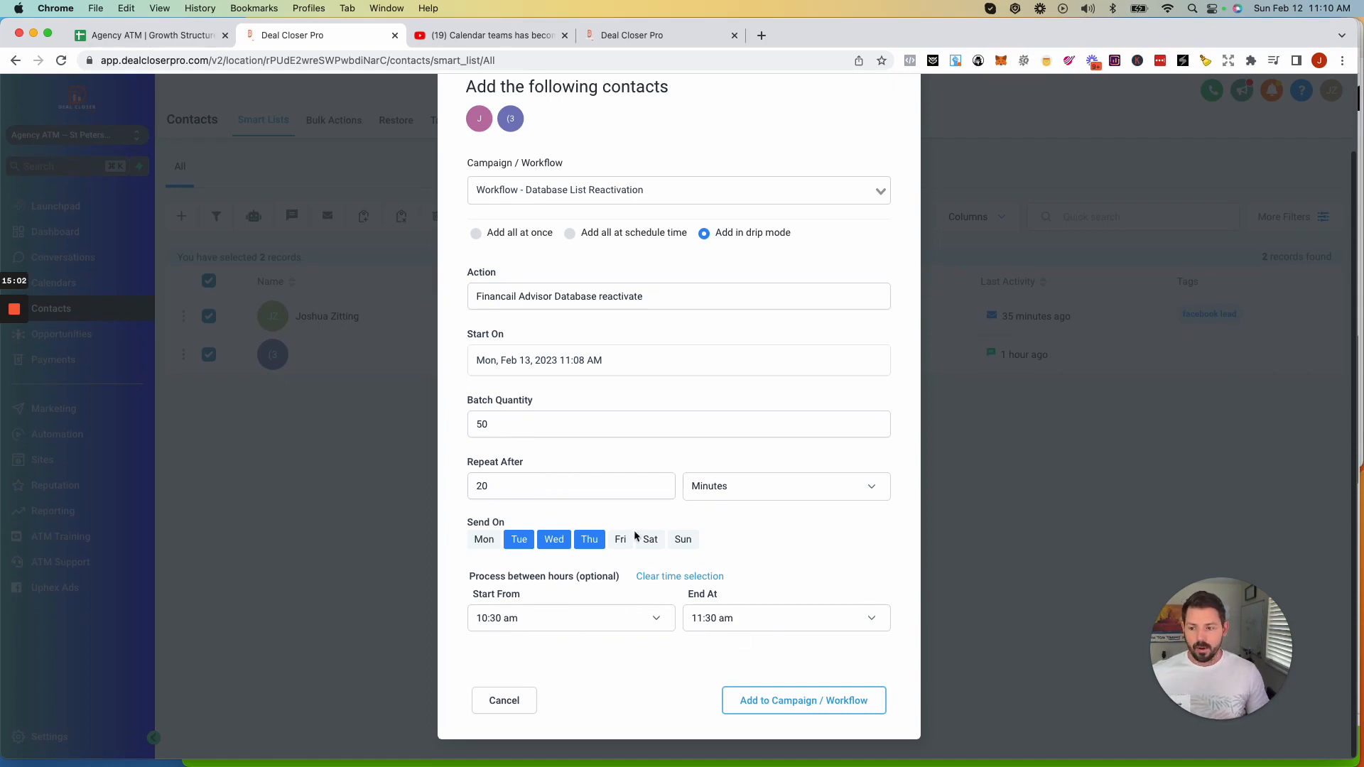
Set the batch quantity to 25, submit the contacts to the workflow and close the confirmation.
click(521, 424)
key(BackSpace)
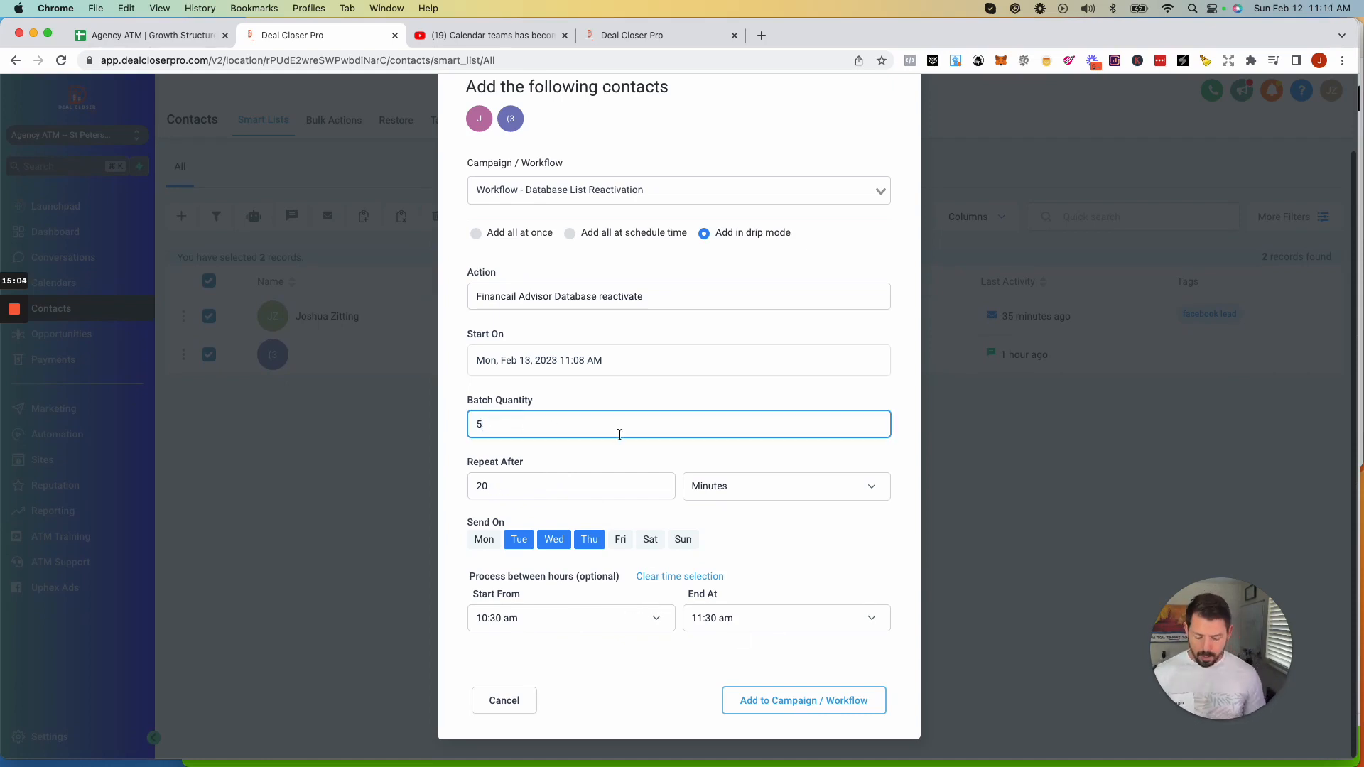
text(25)
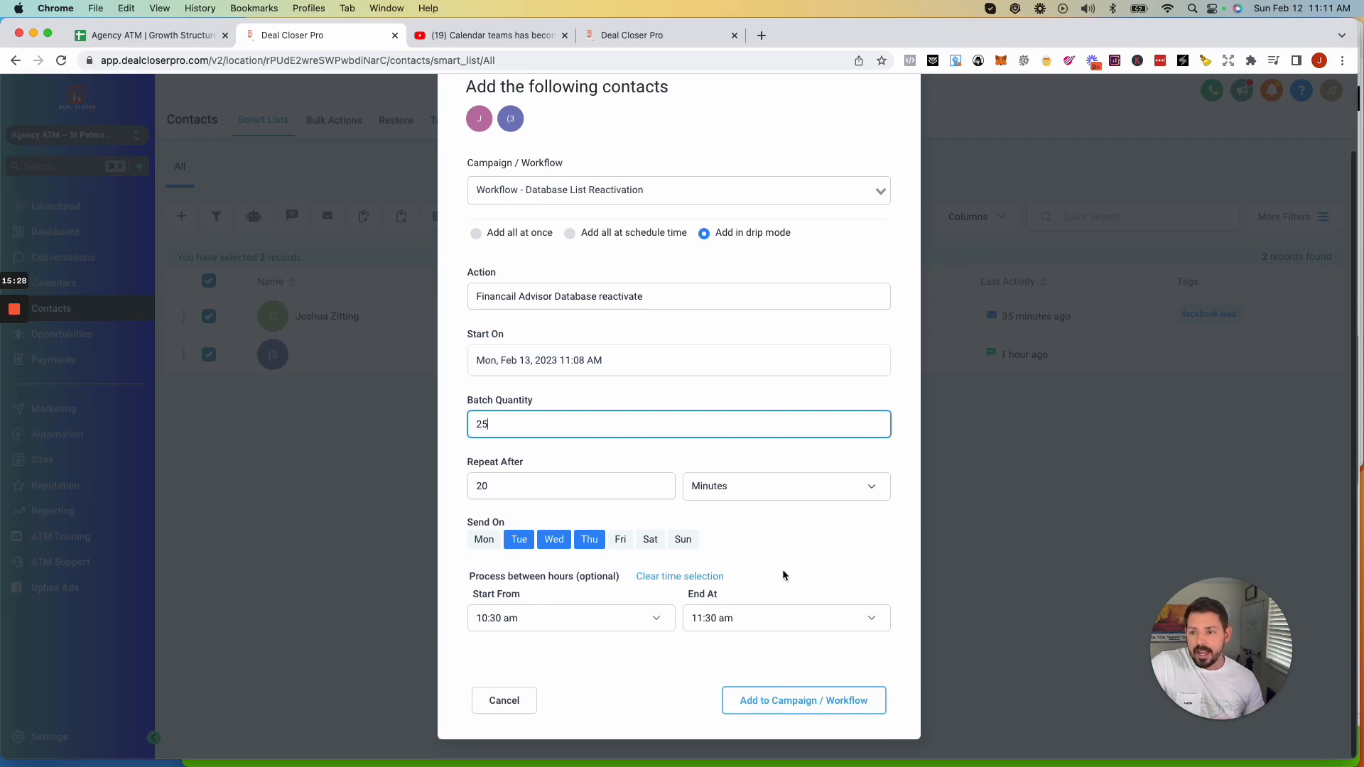
scroll(781, 564, up, 1)
scroll(781, 570, down, 1)
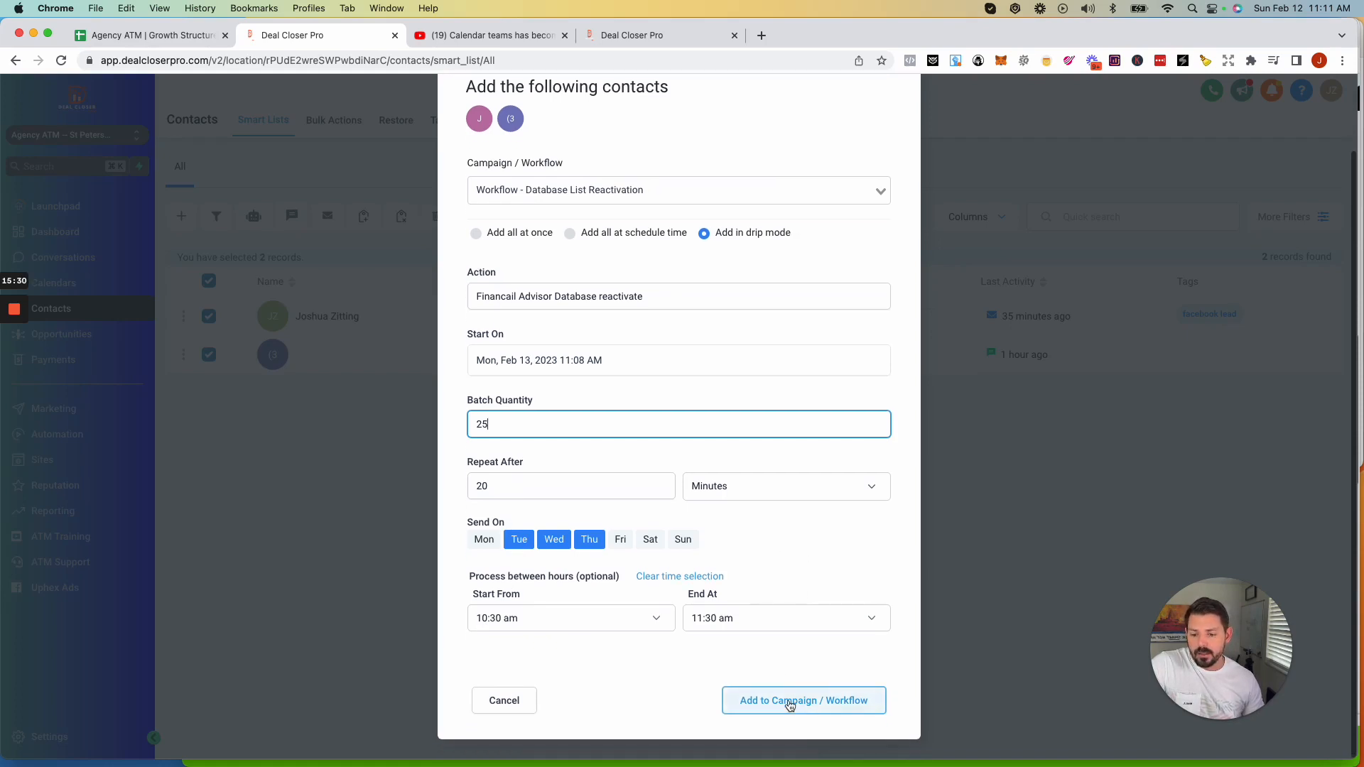
click(790, 703)
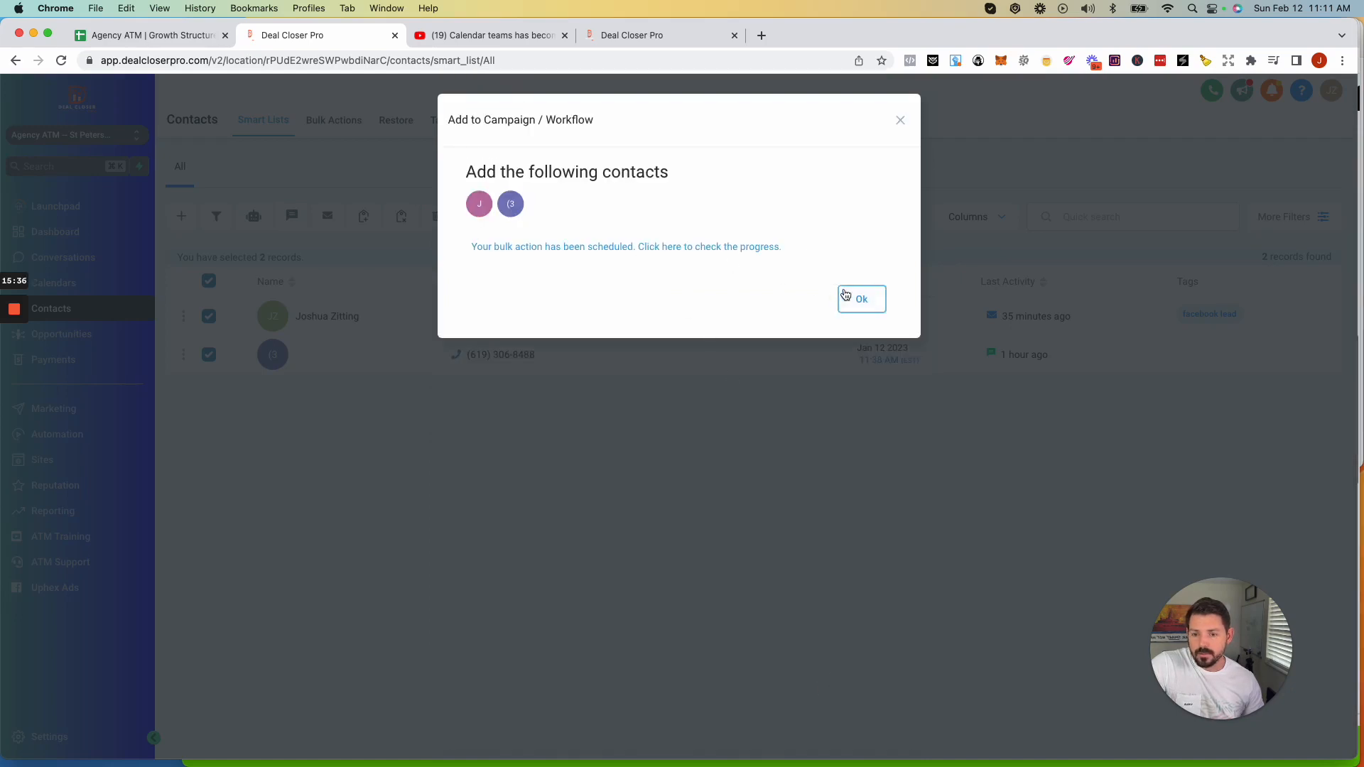
click(859, 299)
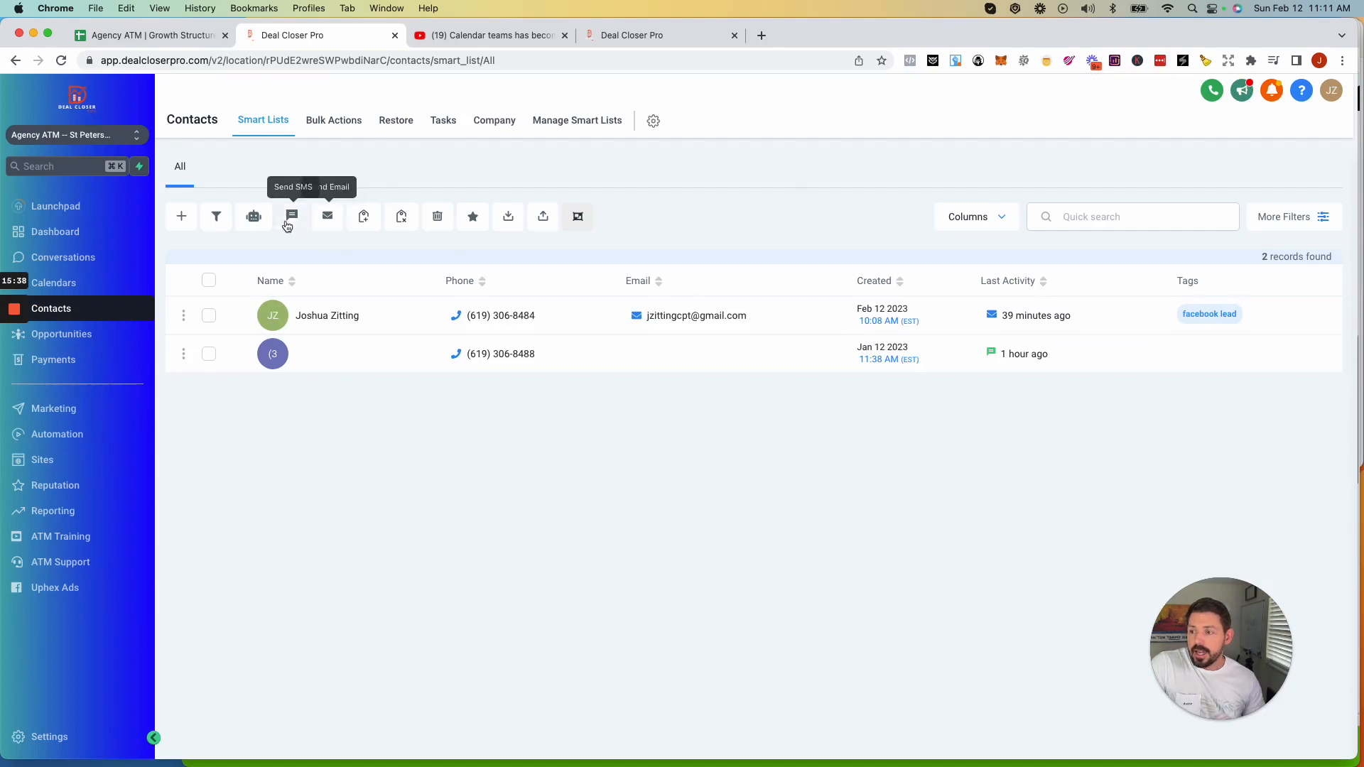
Look up the "Financail Advisor Database reactivate" entry in the bulk actions list and examine its schedule details and available management actions.
click(256, 224)
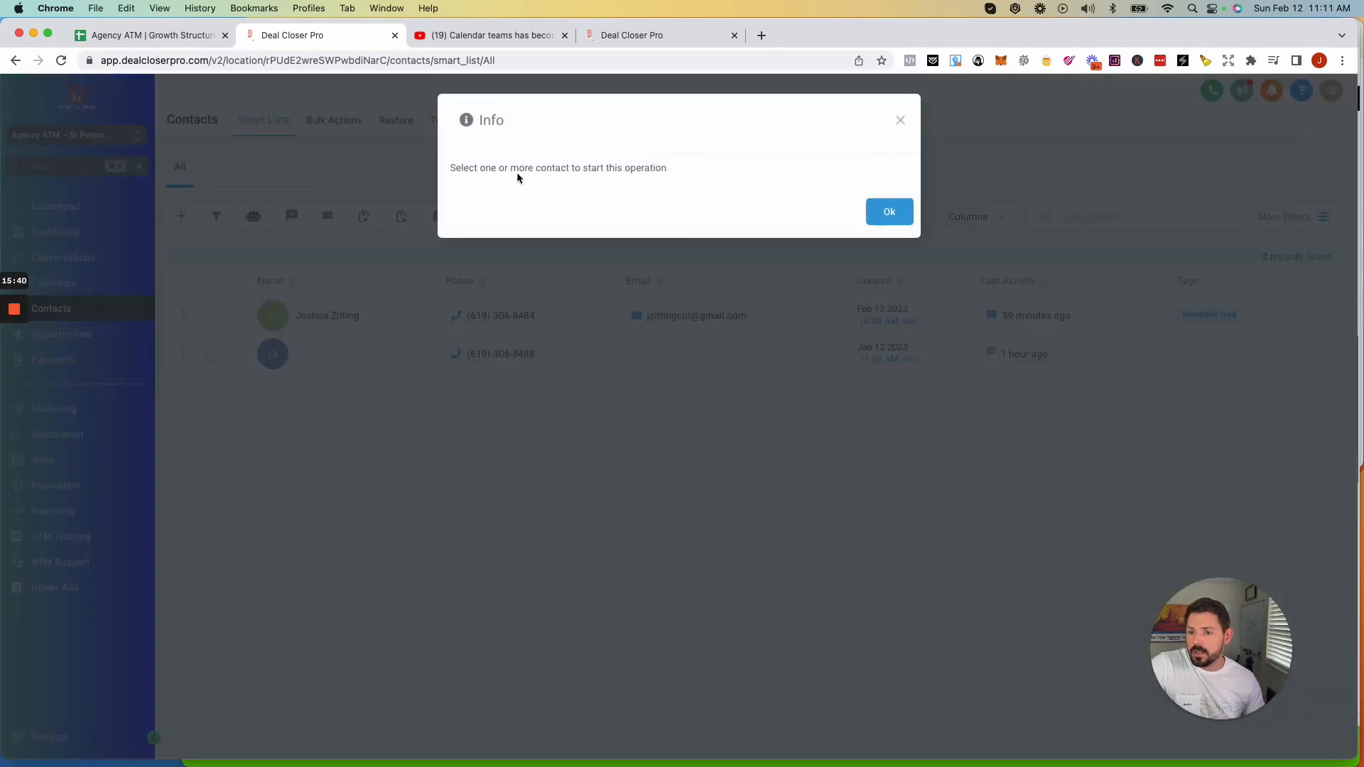
key(Escape)
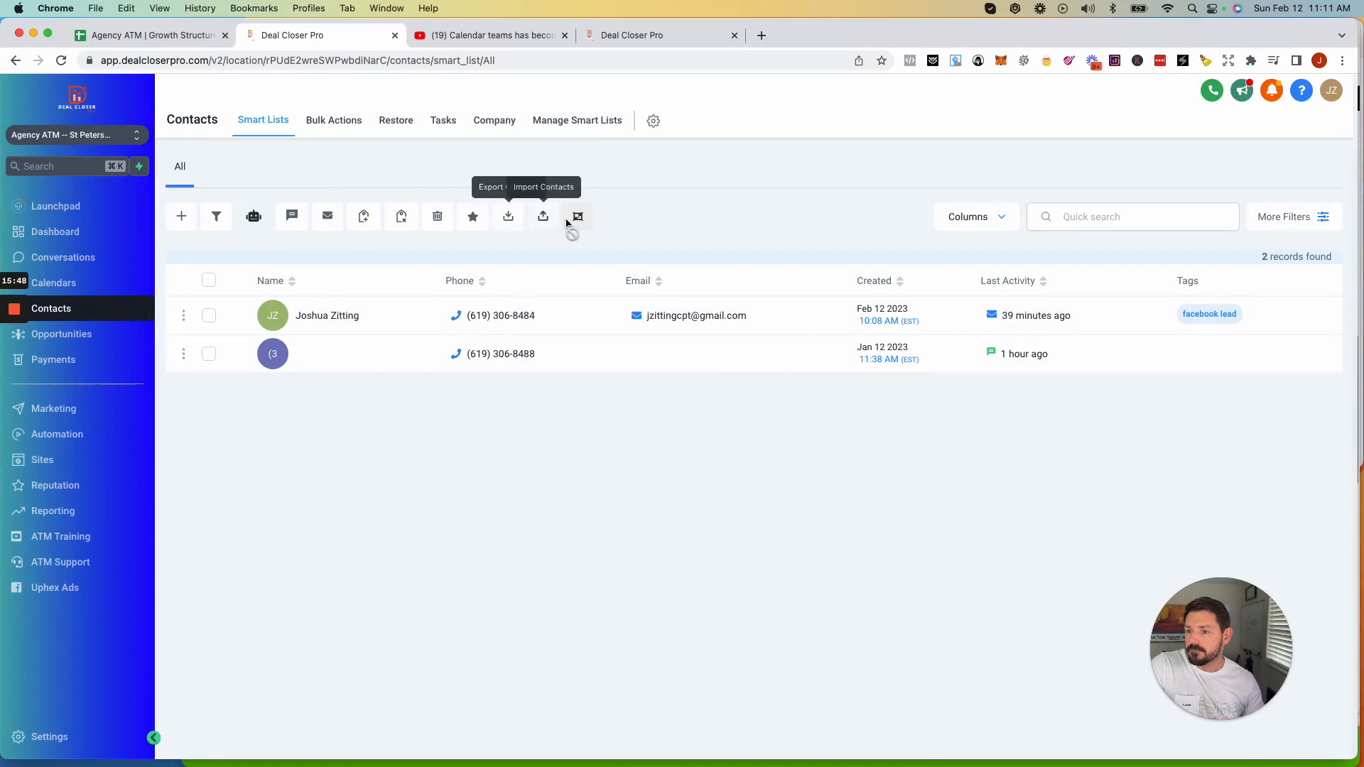
click(331, 125)
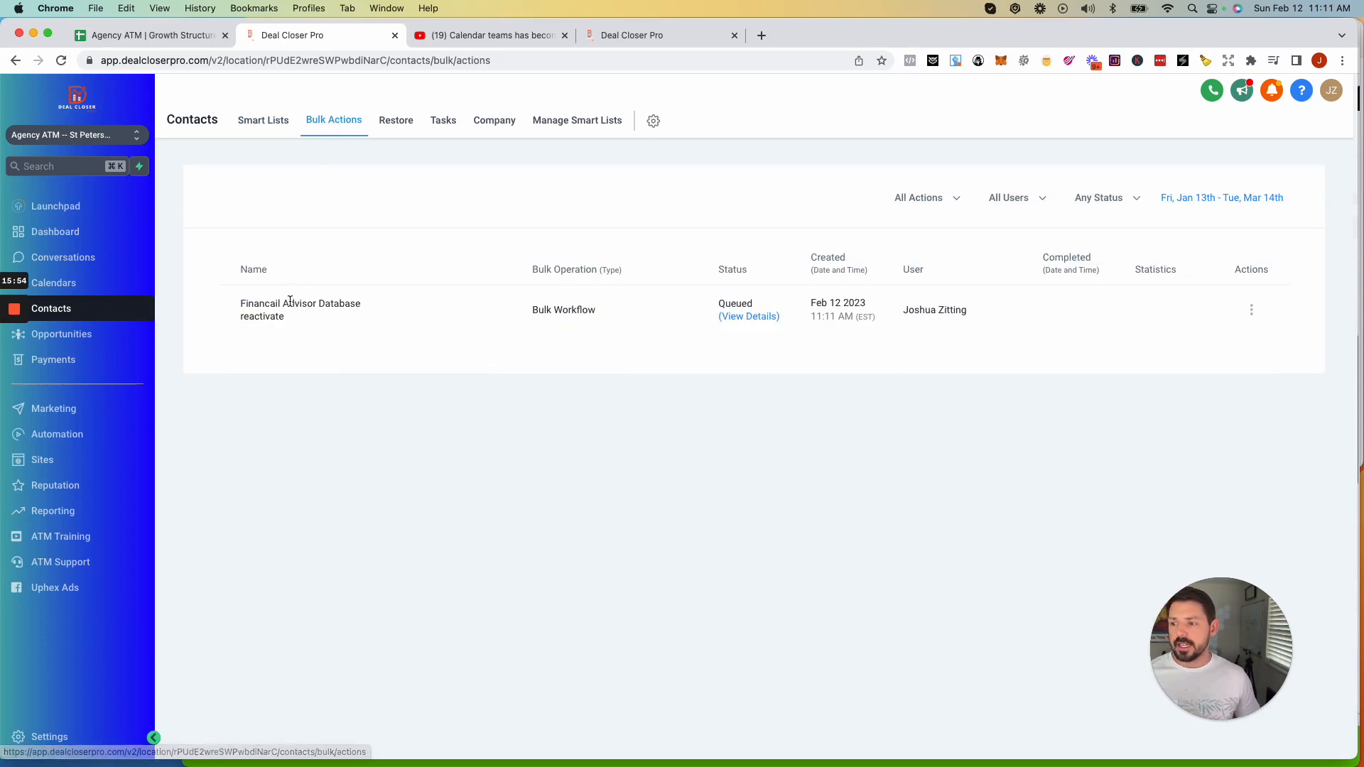
drag(241, 303, 353, 325)
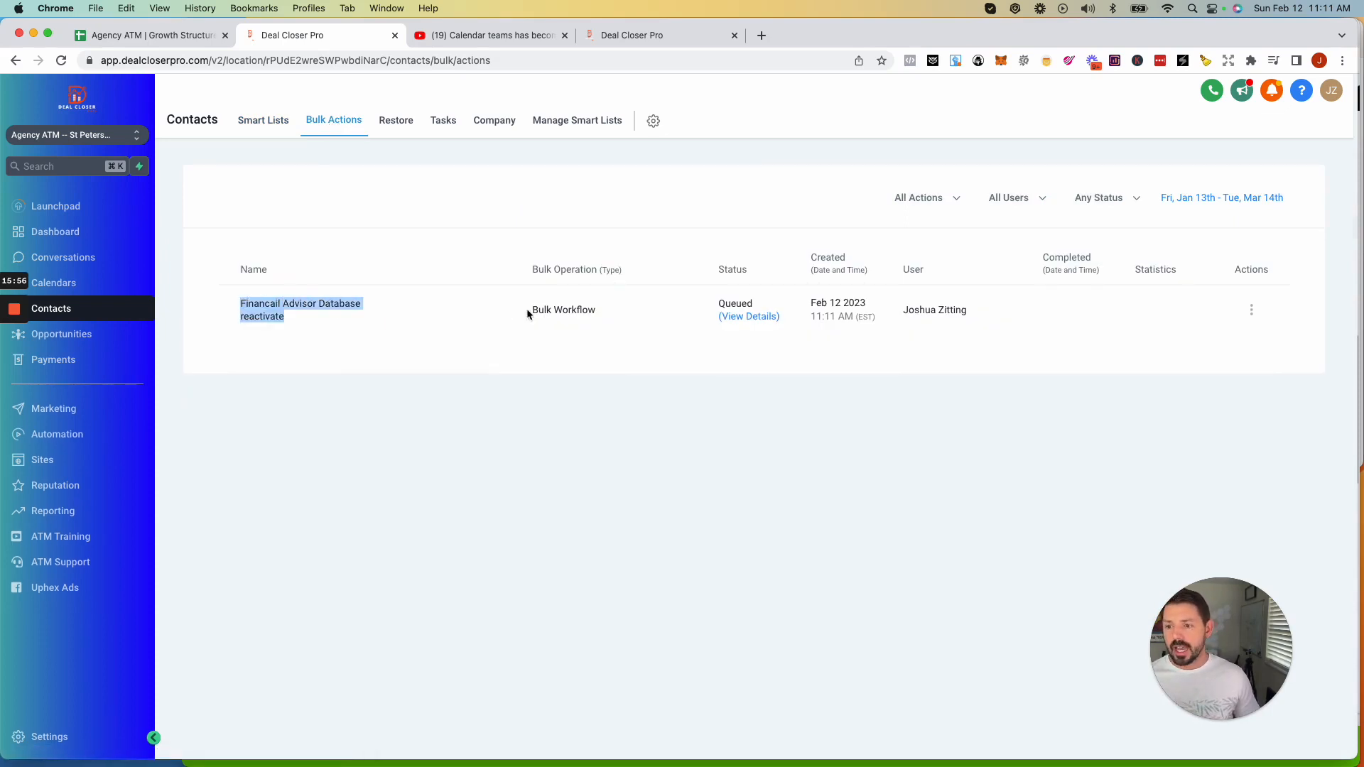
click(746, 320)
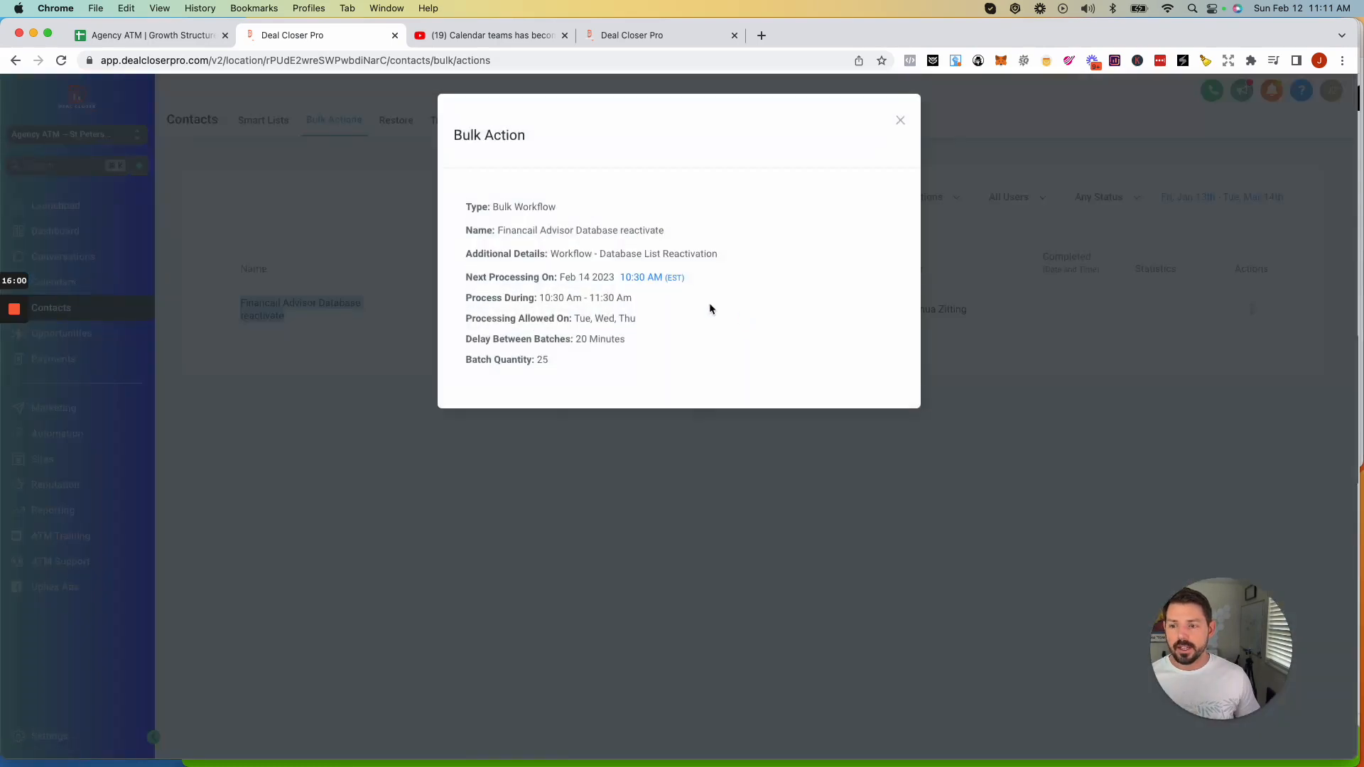
click(901, 119)
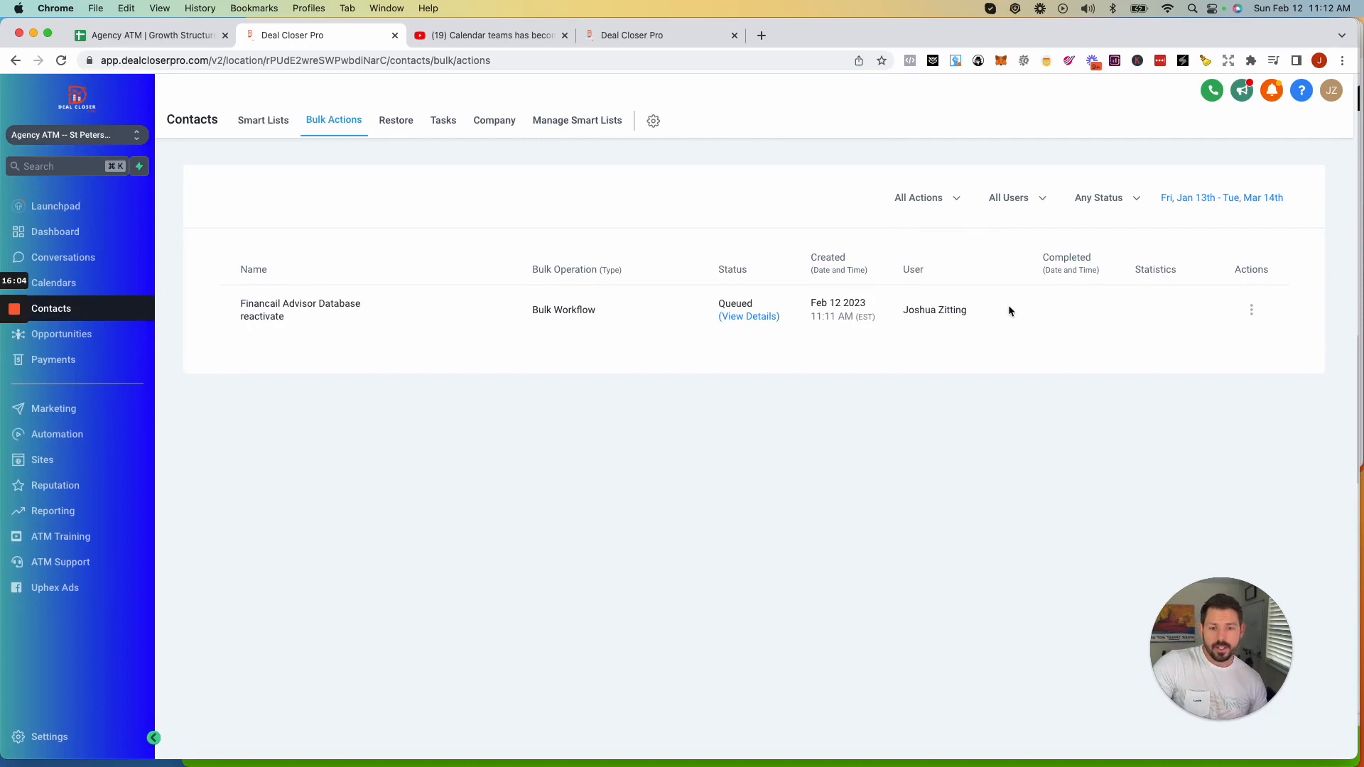
click(1252, 310)
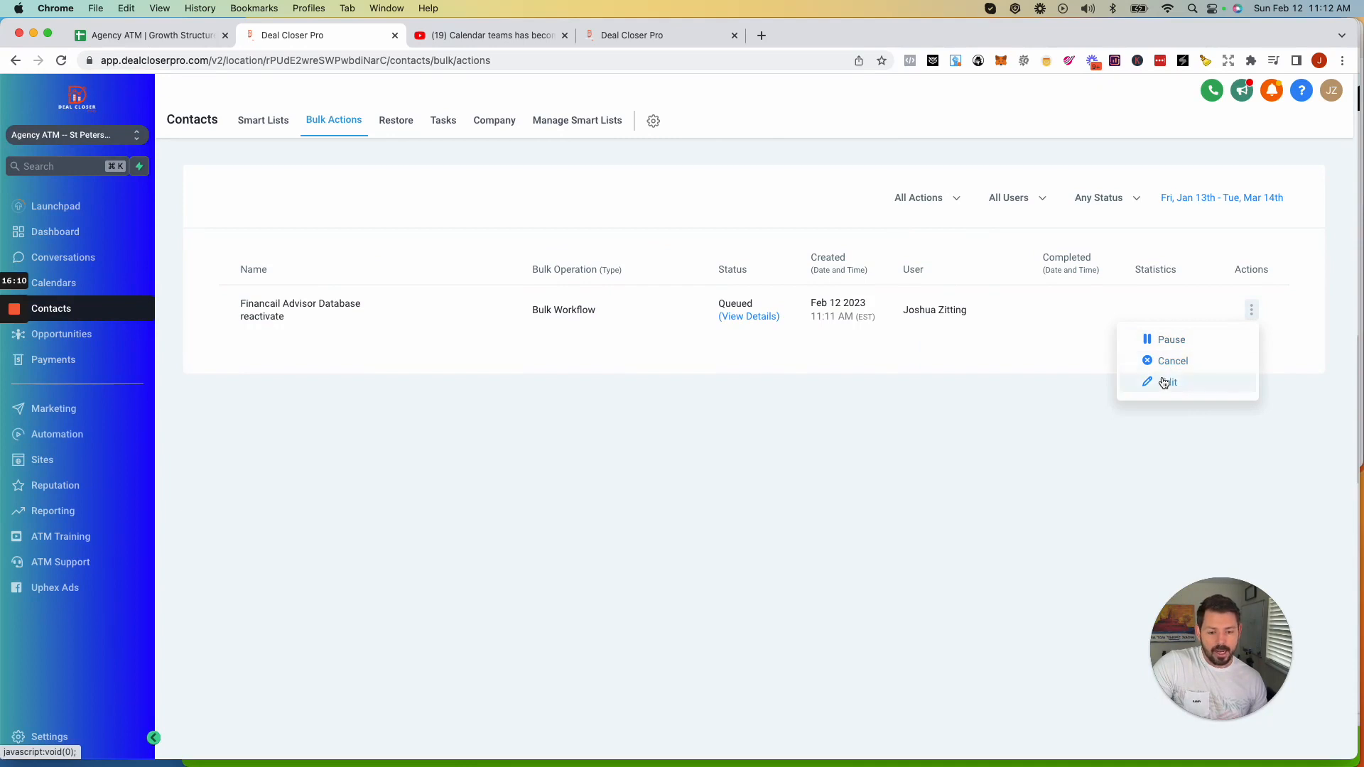
click(861, 375)
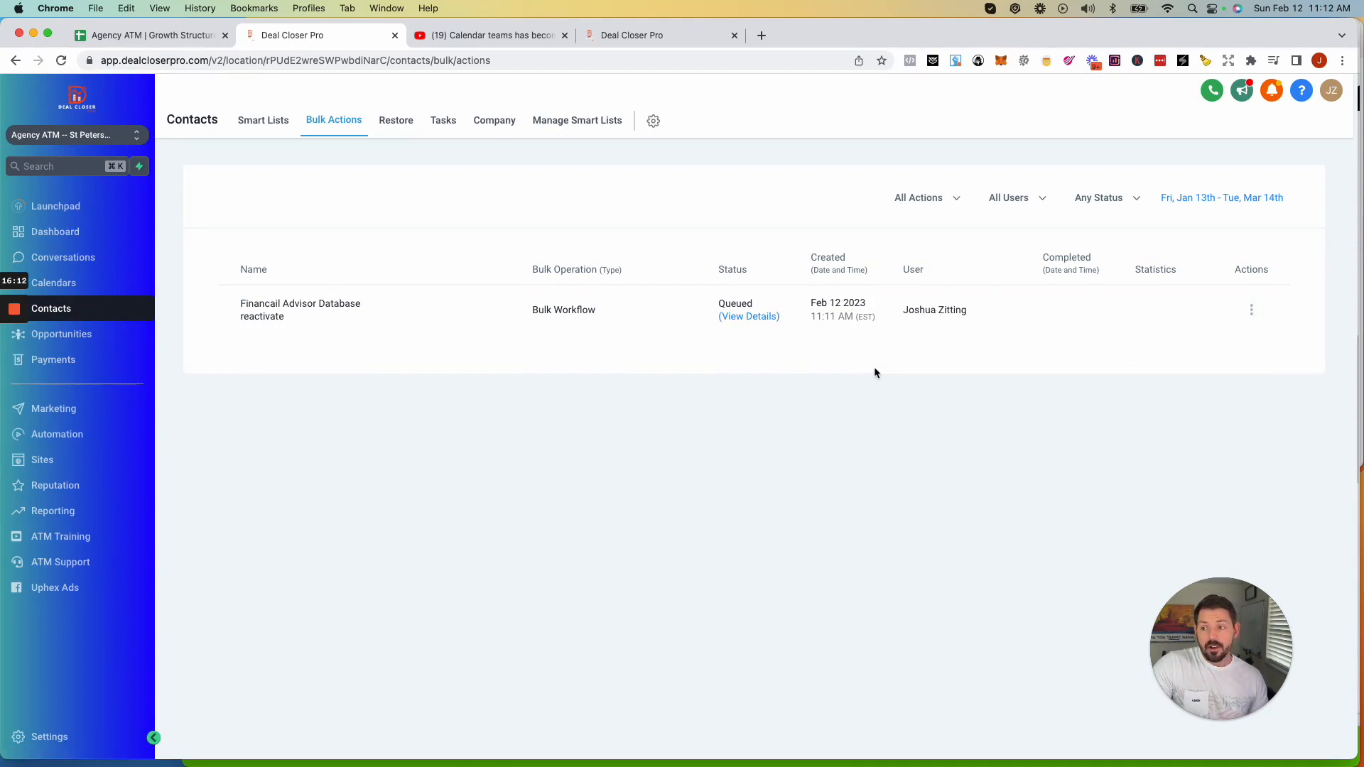